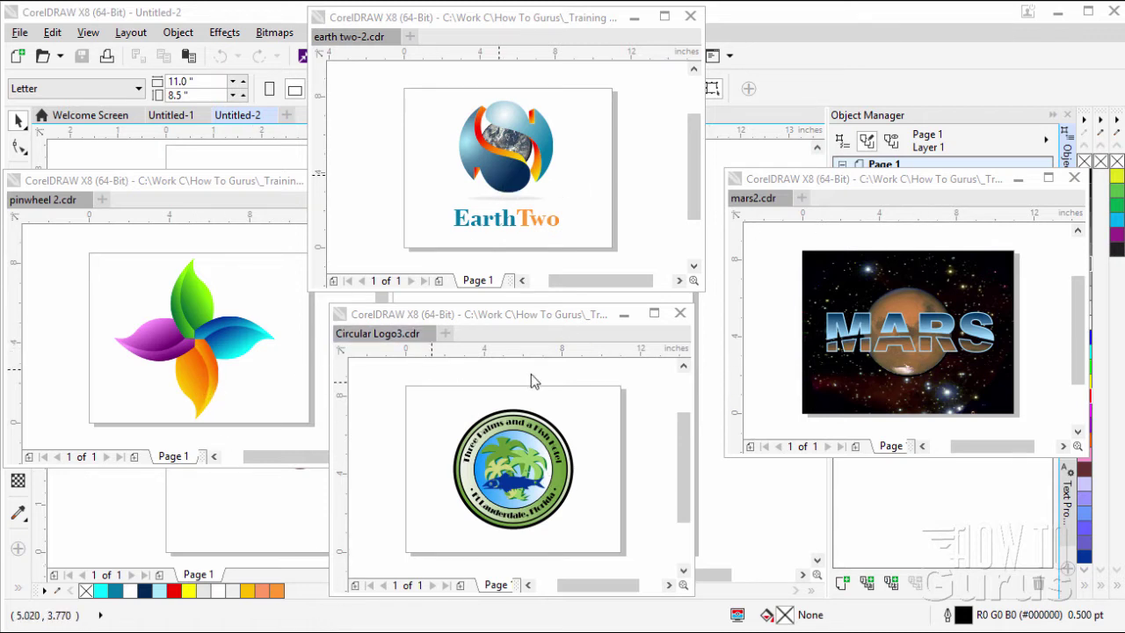
- Close the floating Circular Logo3, mars2, earth two-2 and pinwheel 2 document windows
click(680, 314)
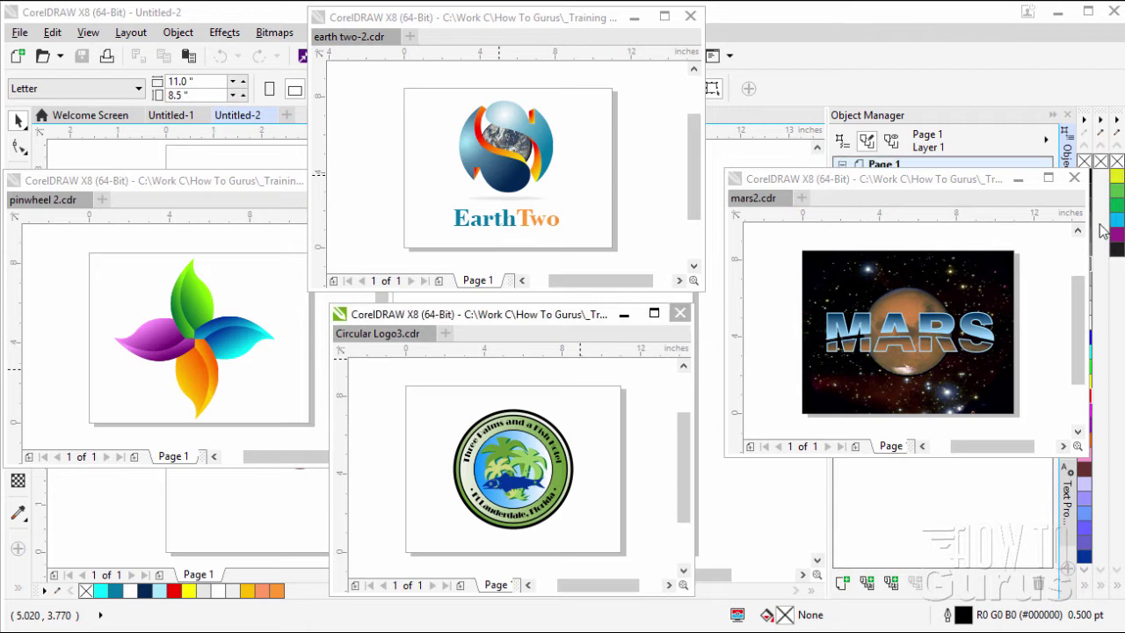
click(1074, 177)
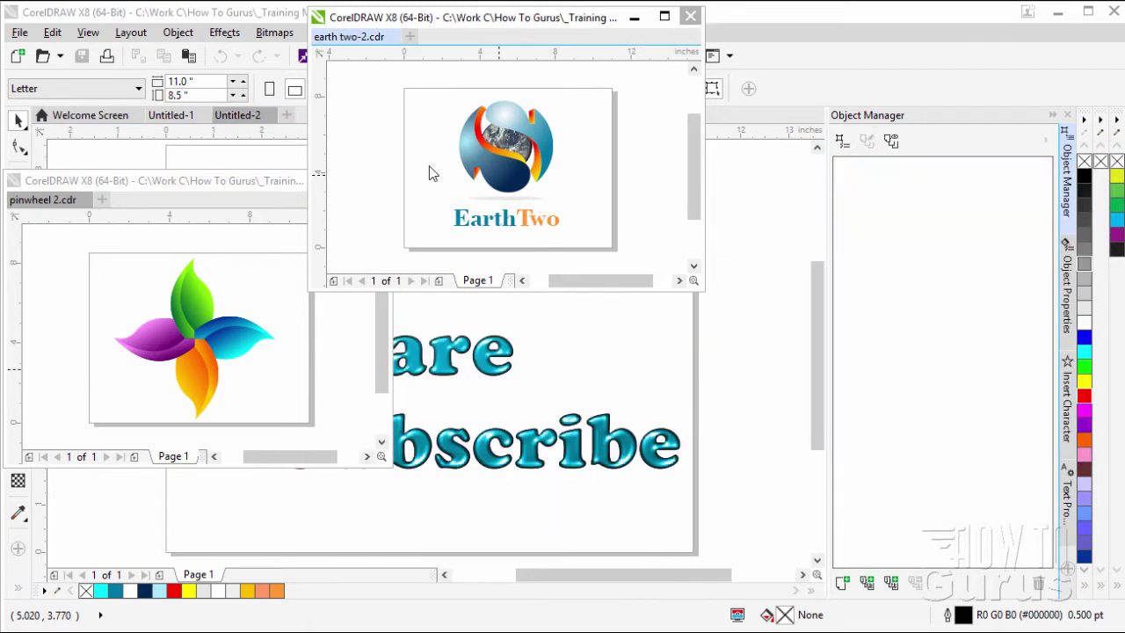
click(690, 16)
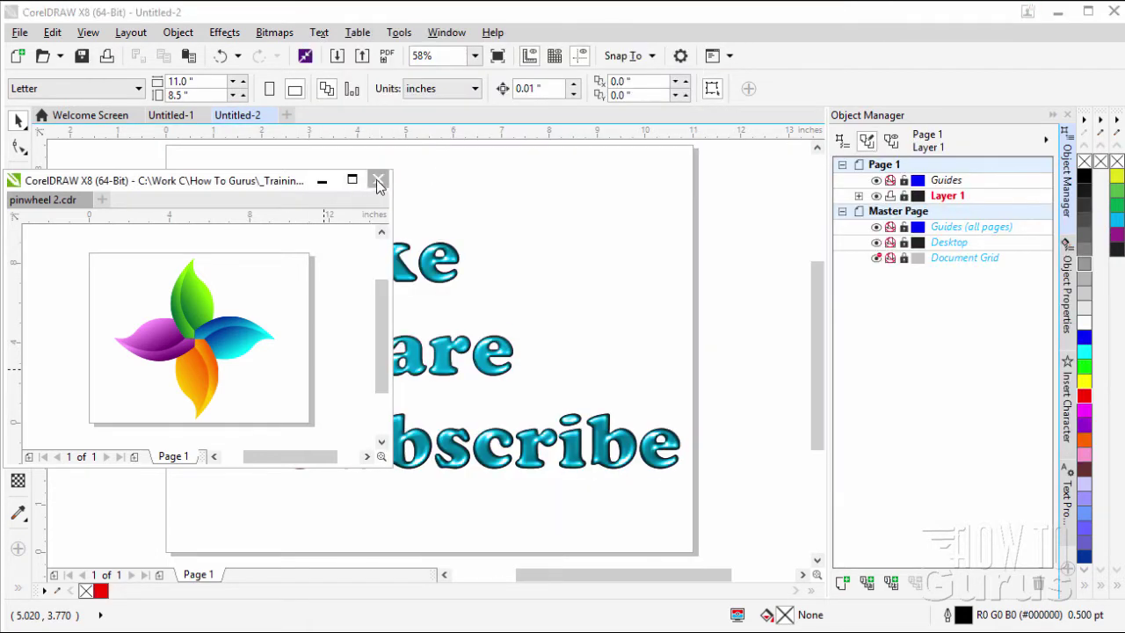
click(377, 180)
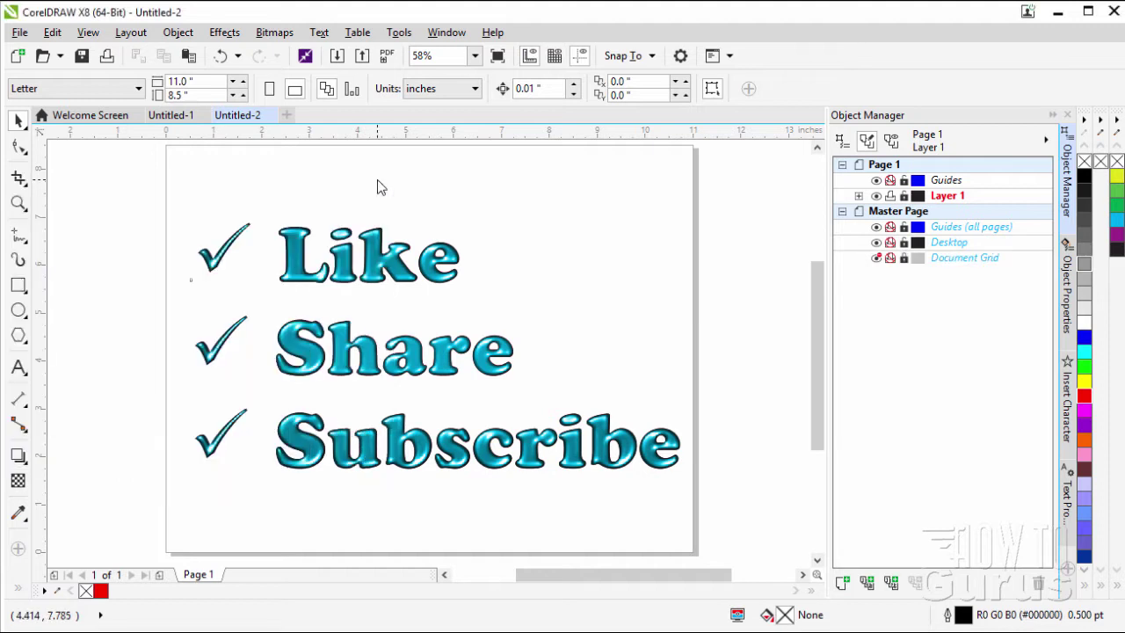
- View the Untitled-1 document and return to Untitled-2
click(184, 117)
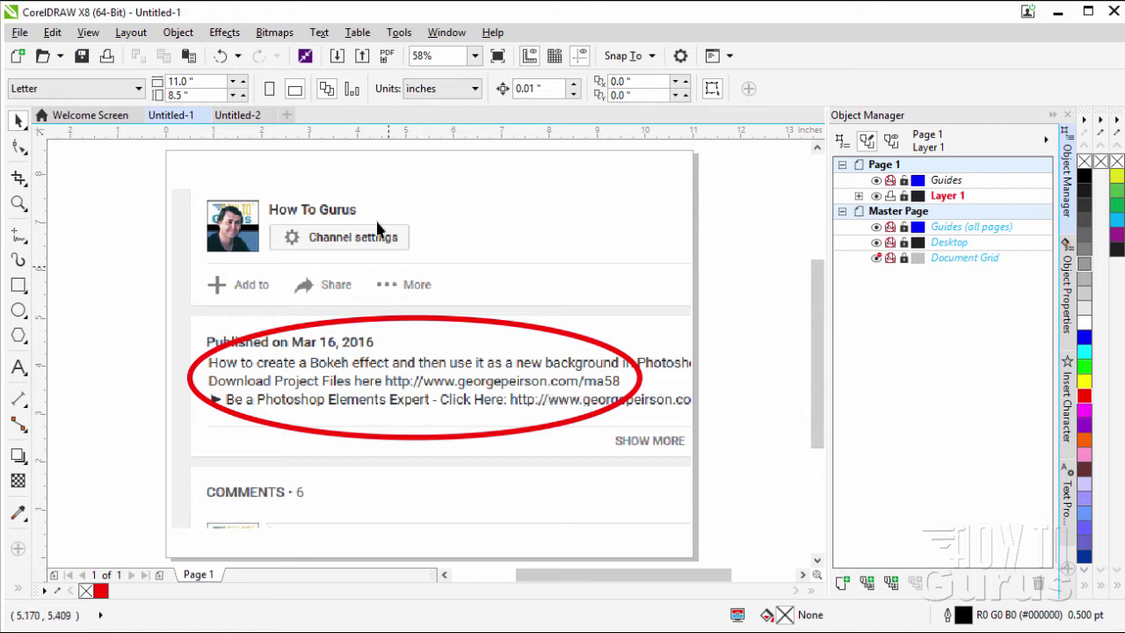
click(246, 118)
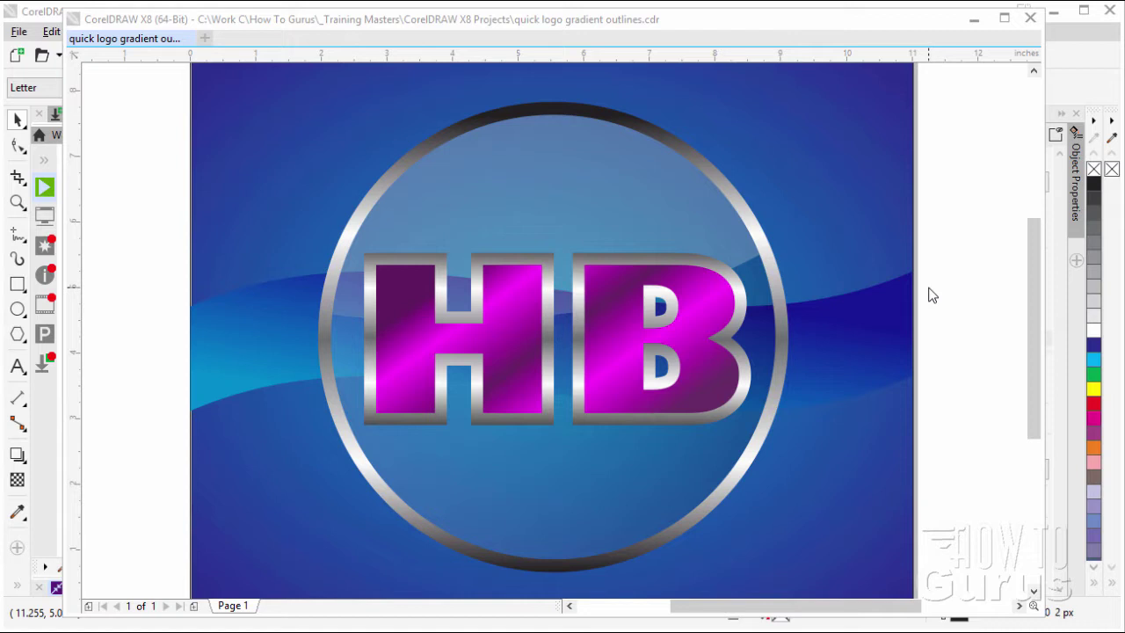
- Dock the floating quick logo gradient outlines.cdr window and group it with the Welcome Screen as tabbed documents
click(932, 310)
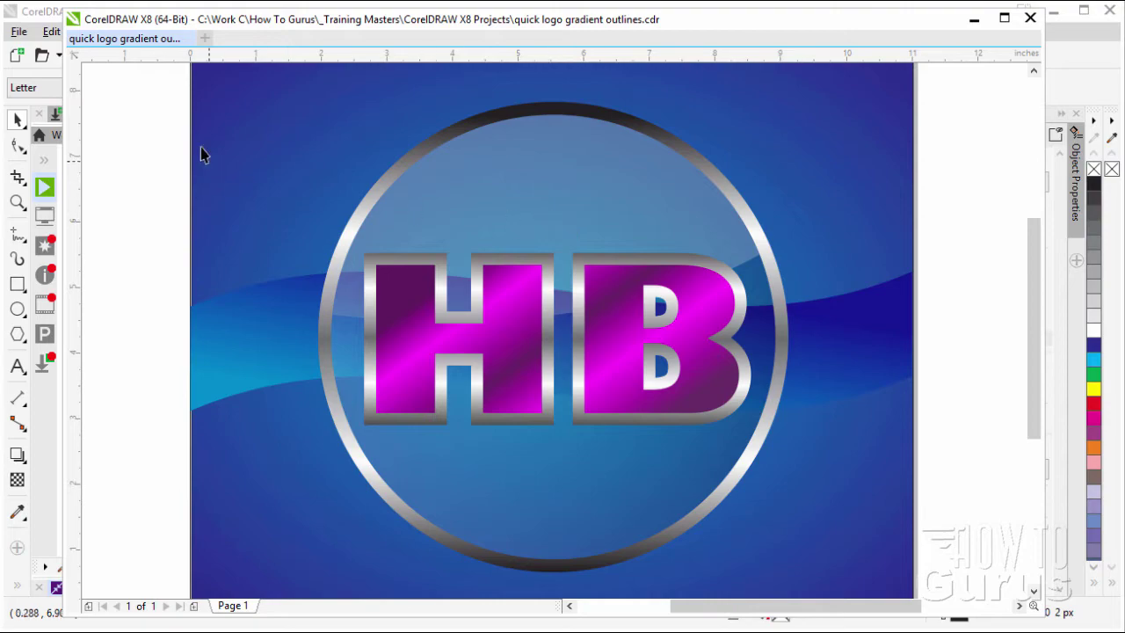
drag(214, 31, 251, 131)
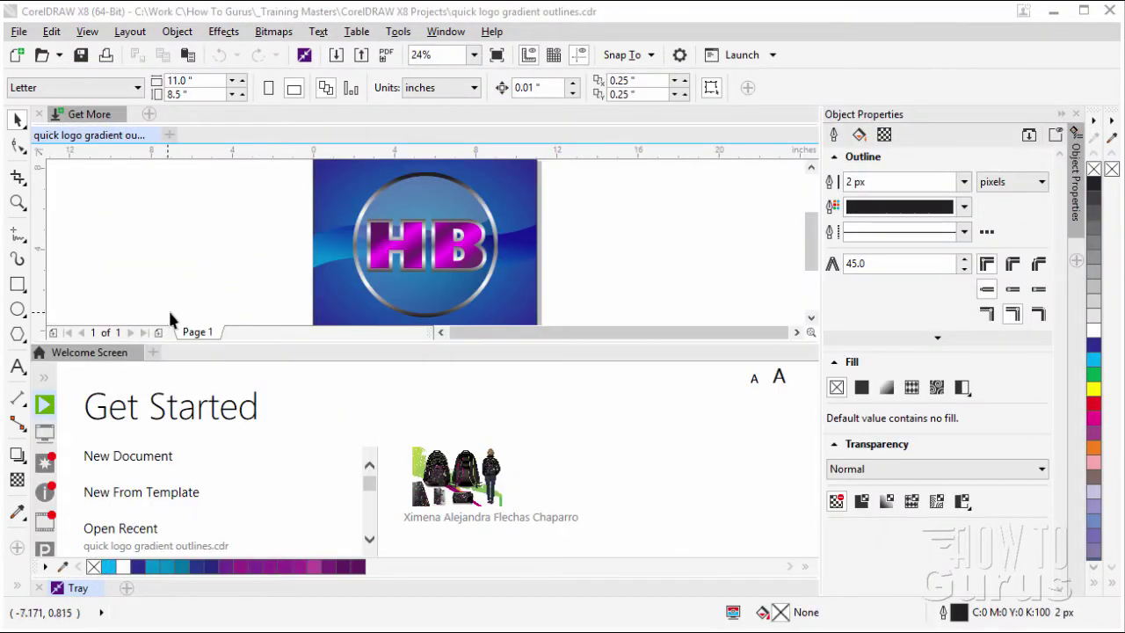
mouse_move(141, 136)
mouse_down()
mouse_move(158, 246)
mouse_move(193, 350)
mouse_up()
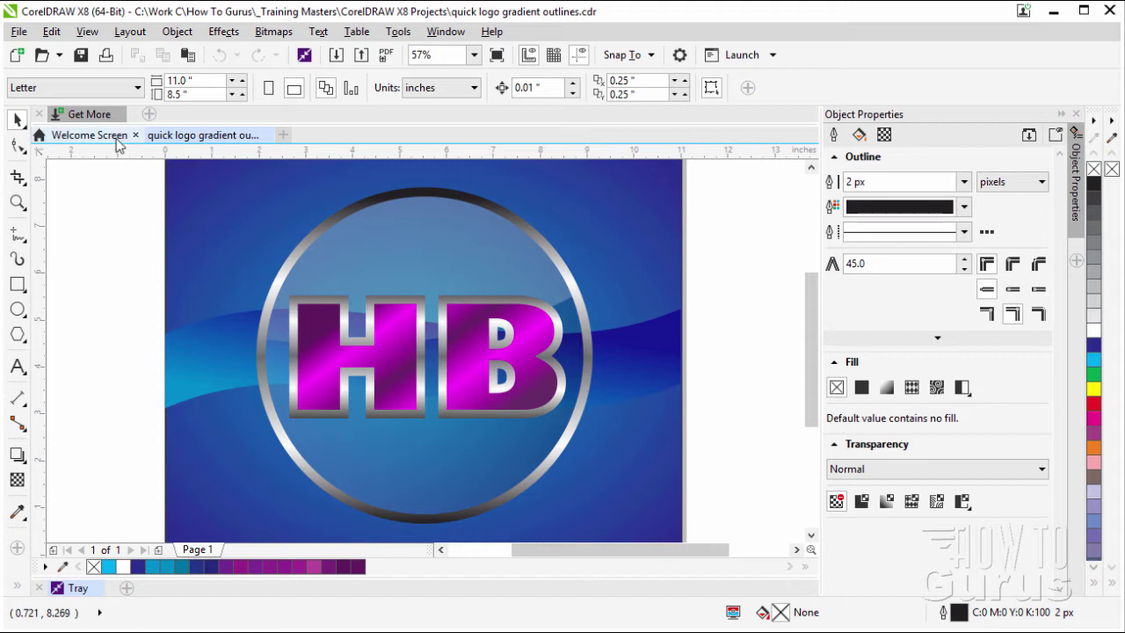
- Create a new landscape Letter document, 11 by 8.5 inches, in CMYK color mode at 300 dpi
click(15, 57)
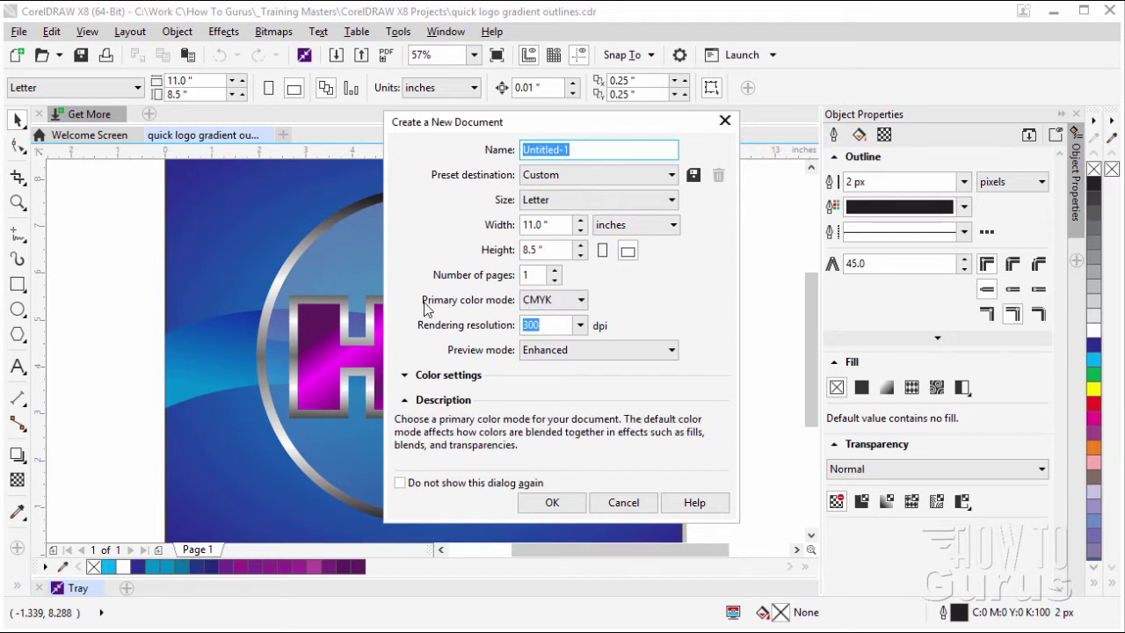
click(569, 305)
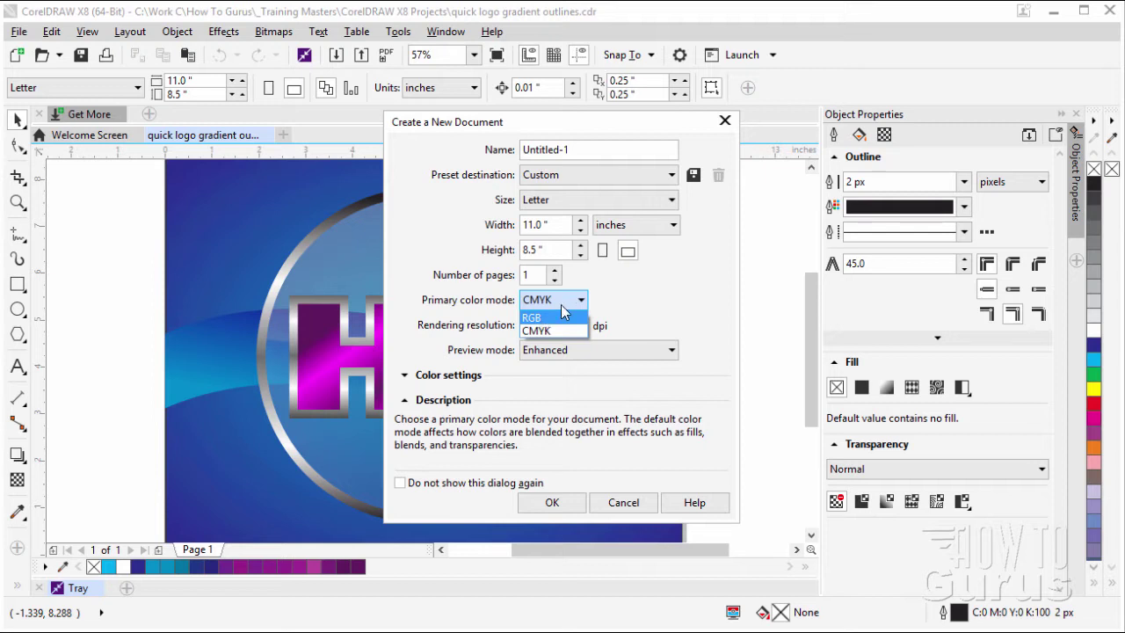
click(563, 303)
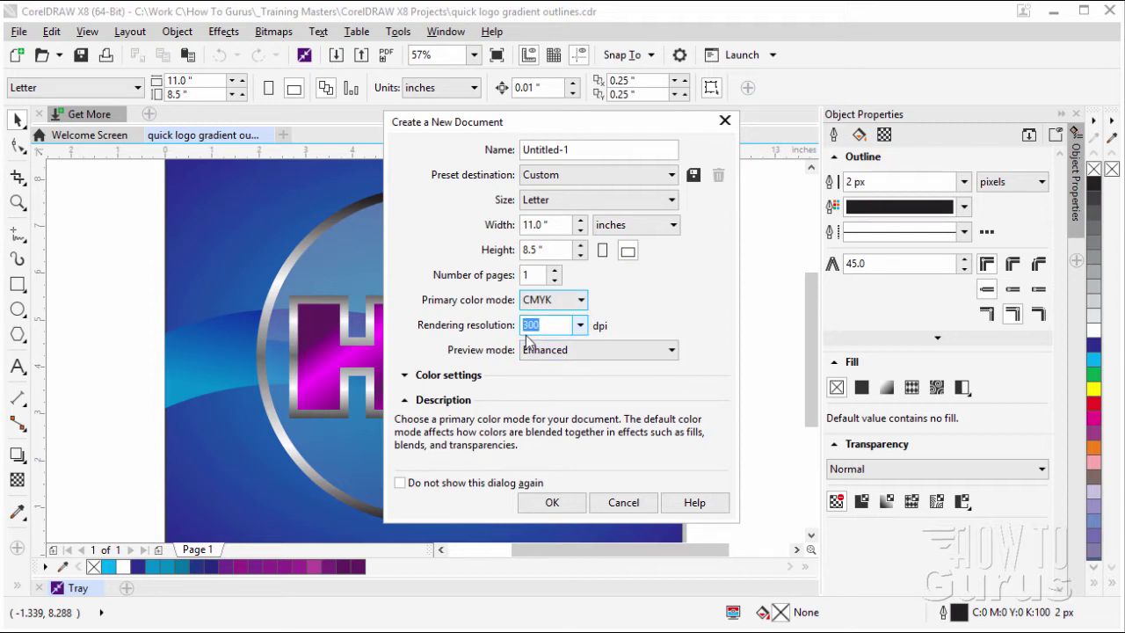
click(552, 502)
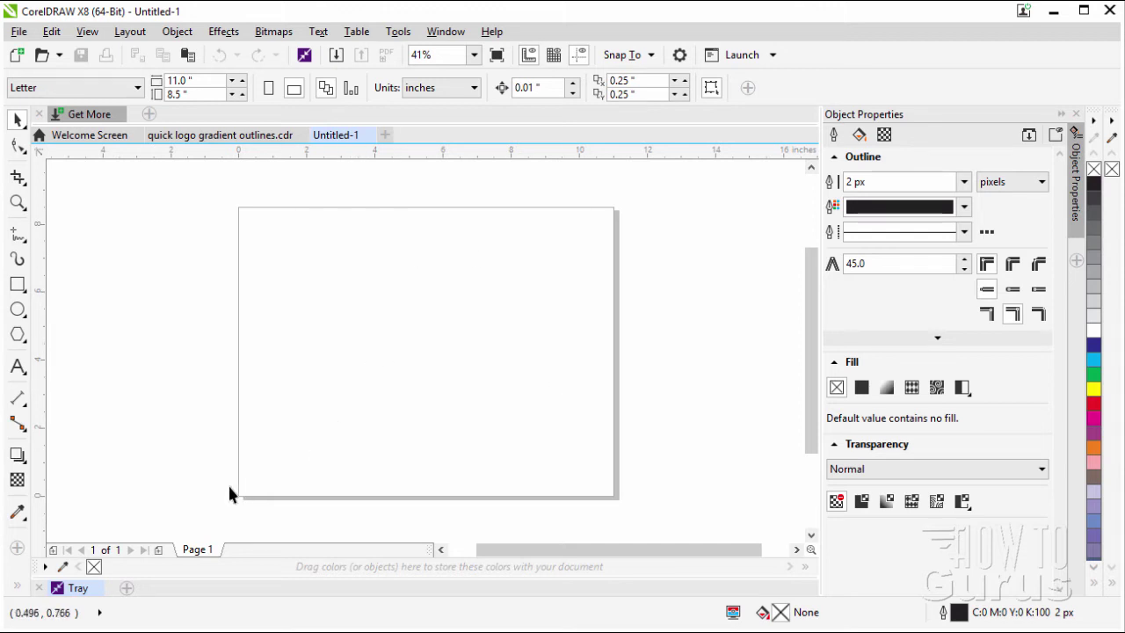
- Create a rectangle covering the whole page and fill it with cyan
click(23, 291)
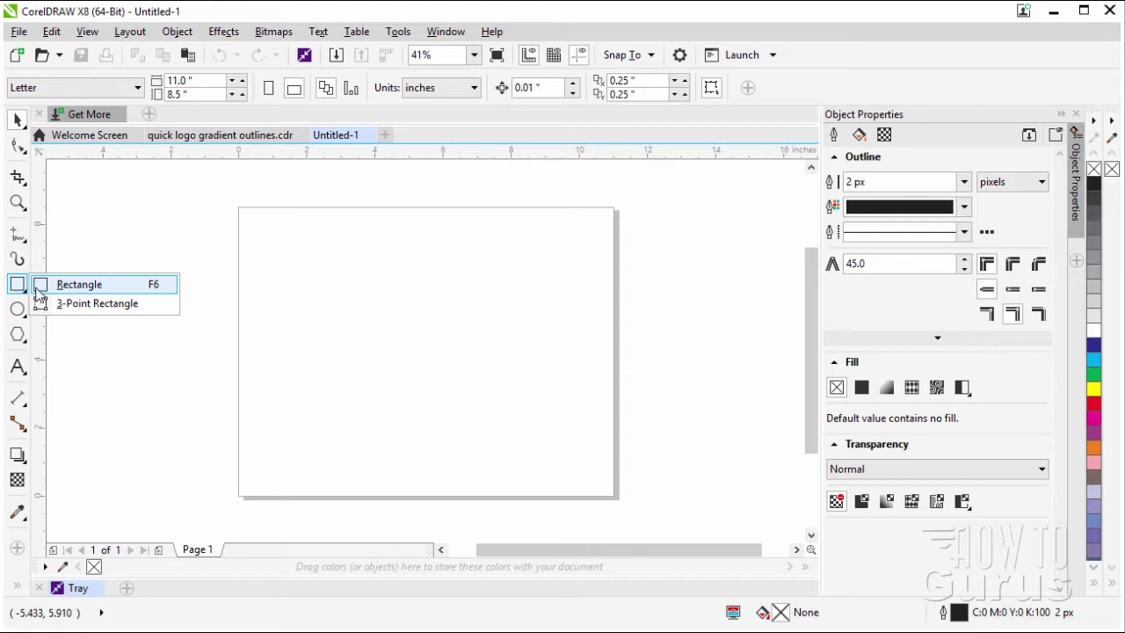
click(69, 288)
double_click(19, 287)
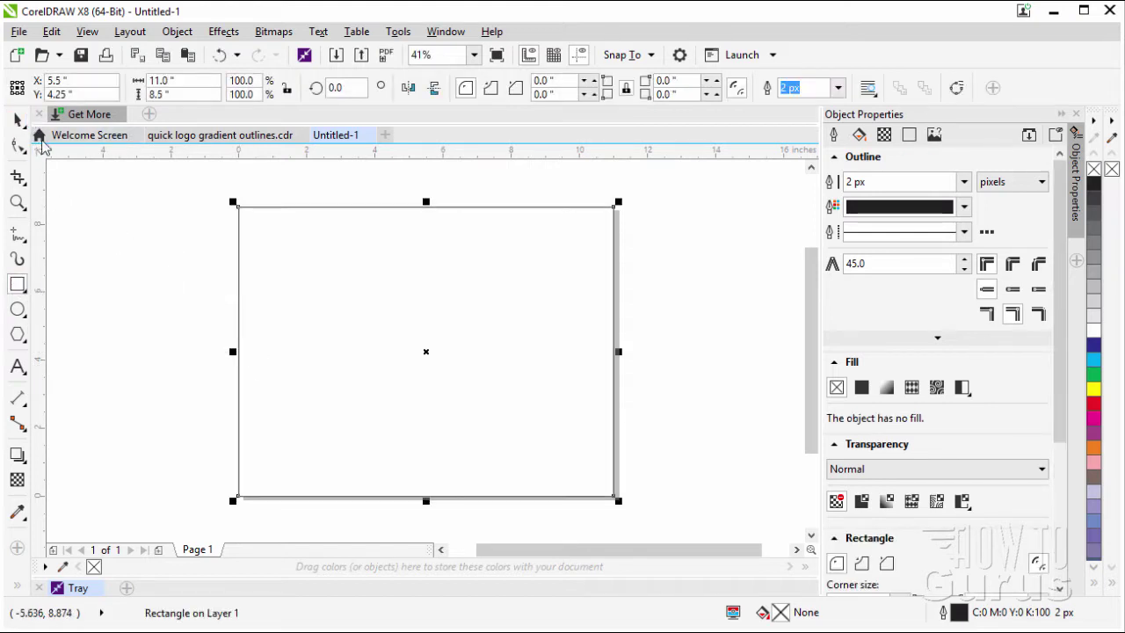
click(19, 119)
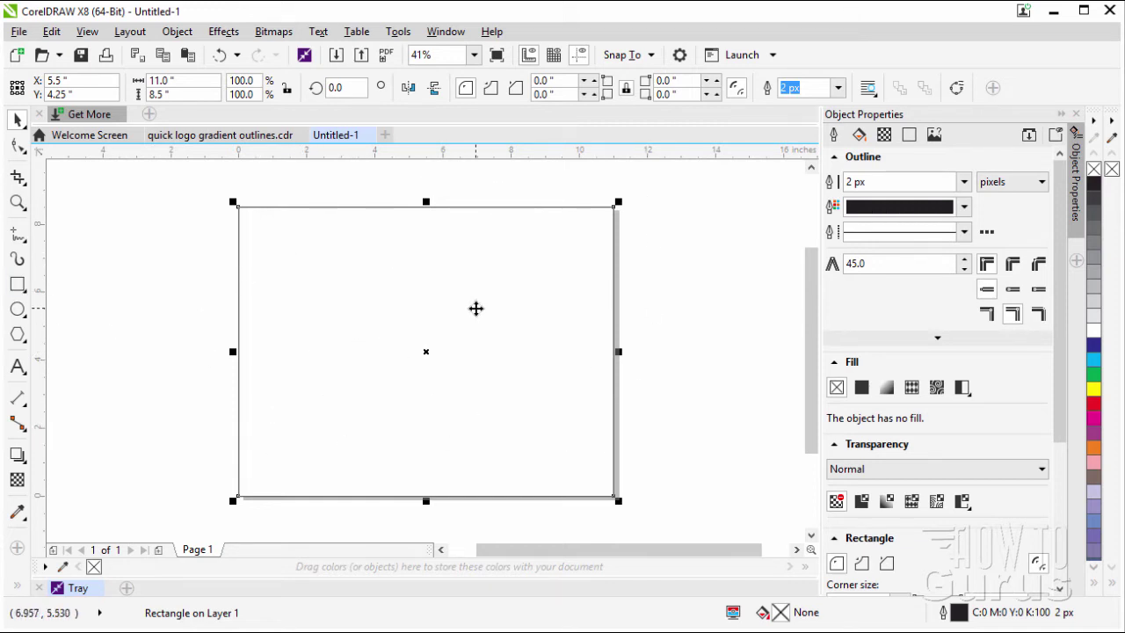
click(1094, 361)
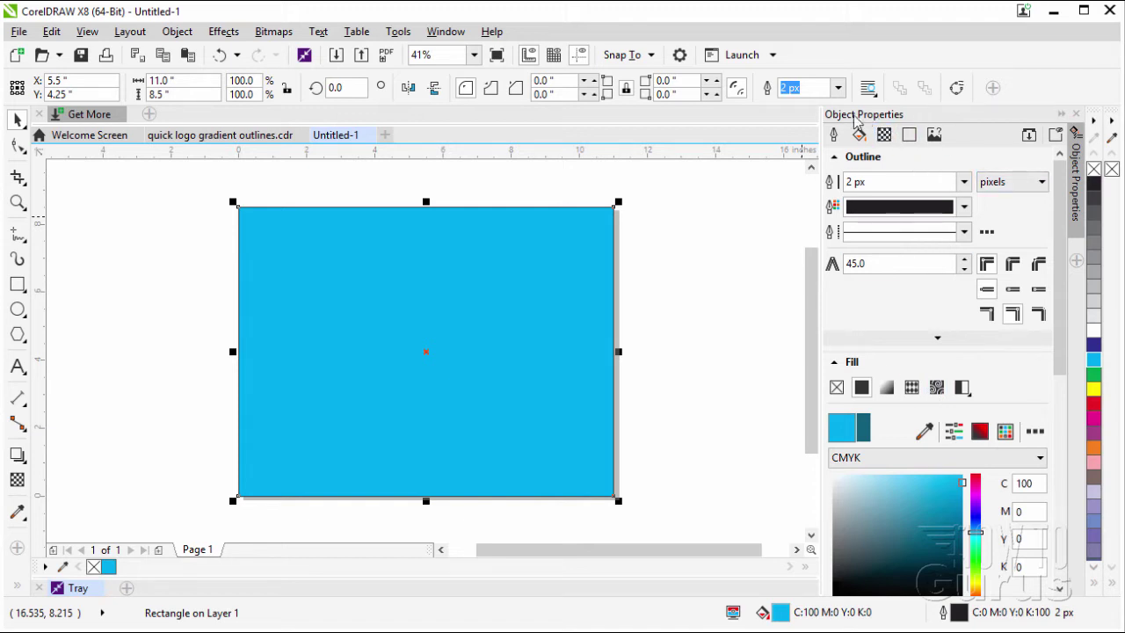
- Check the list of available dockers for Object Properties without changing anything
click(446, 31)
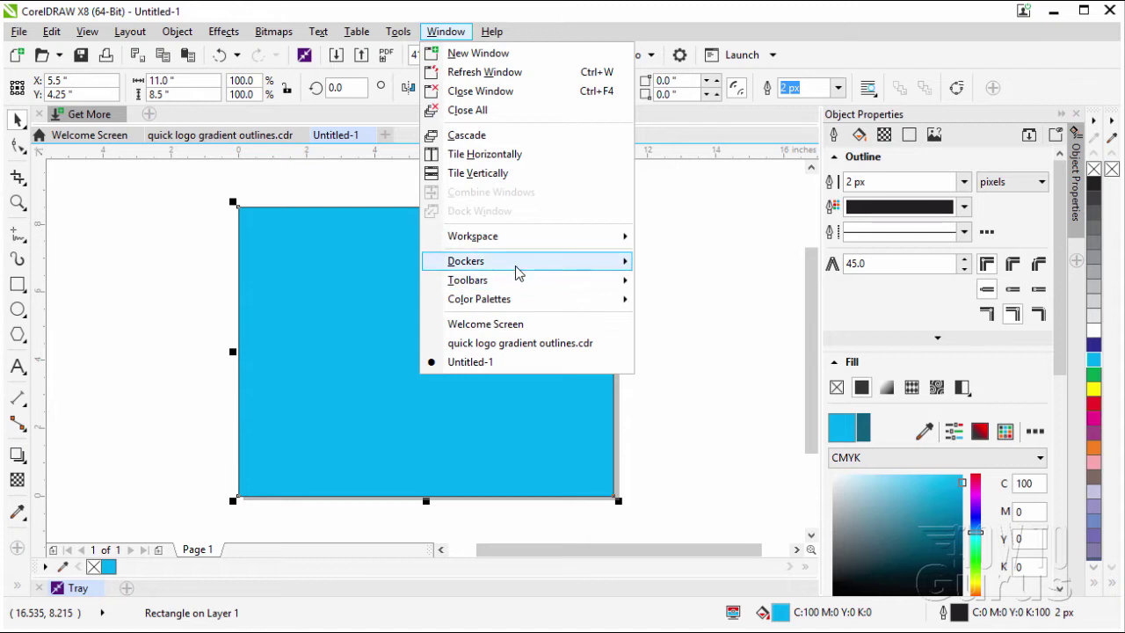
mouse_move(517, 273)
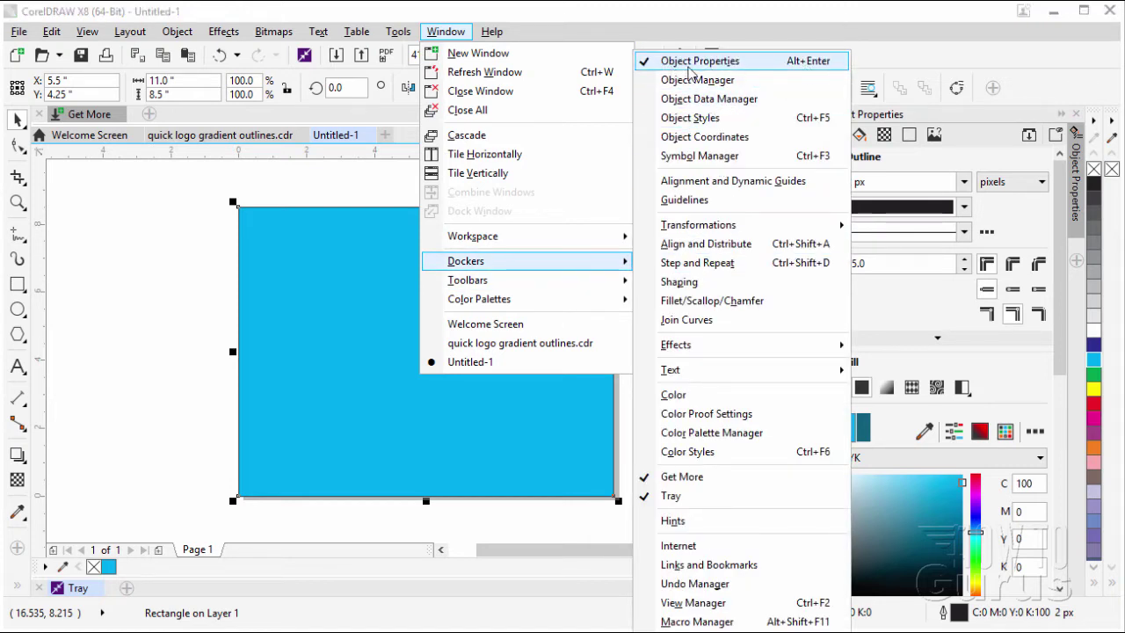
click(807, 19)
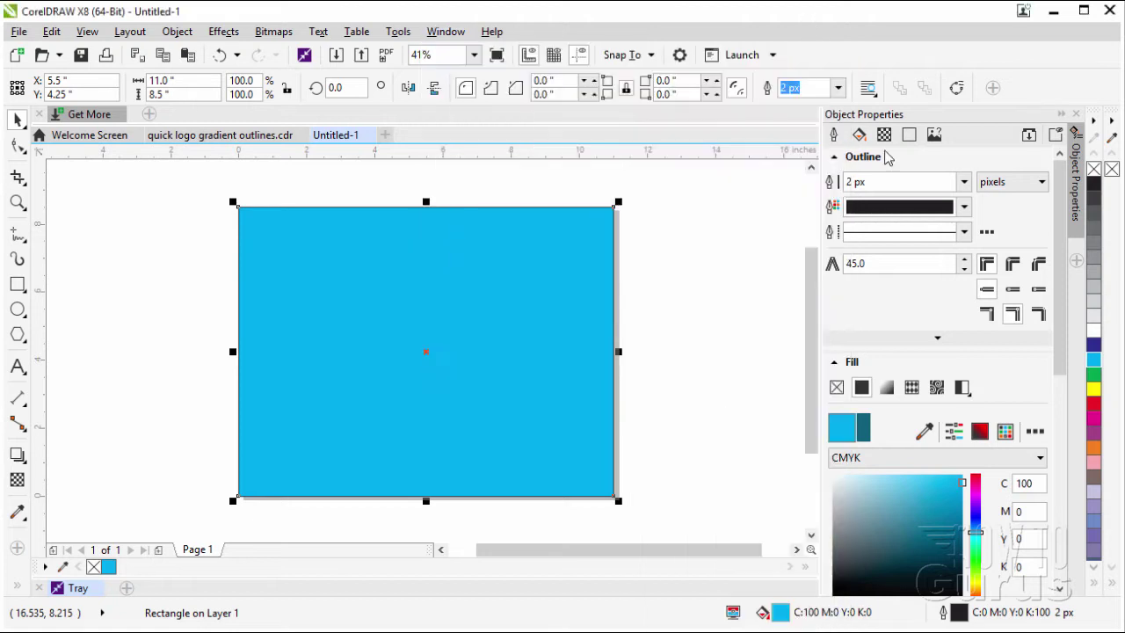
- Change the rectangle's fill to an elliptical fountain fill
click(886, 389)
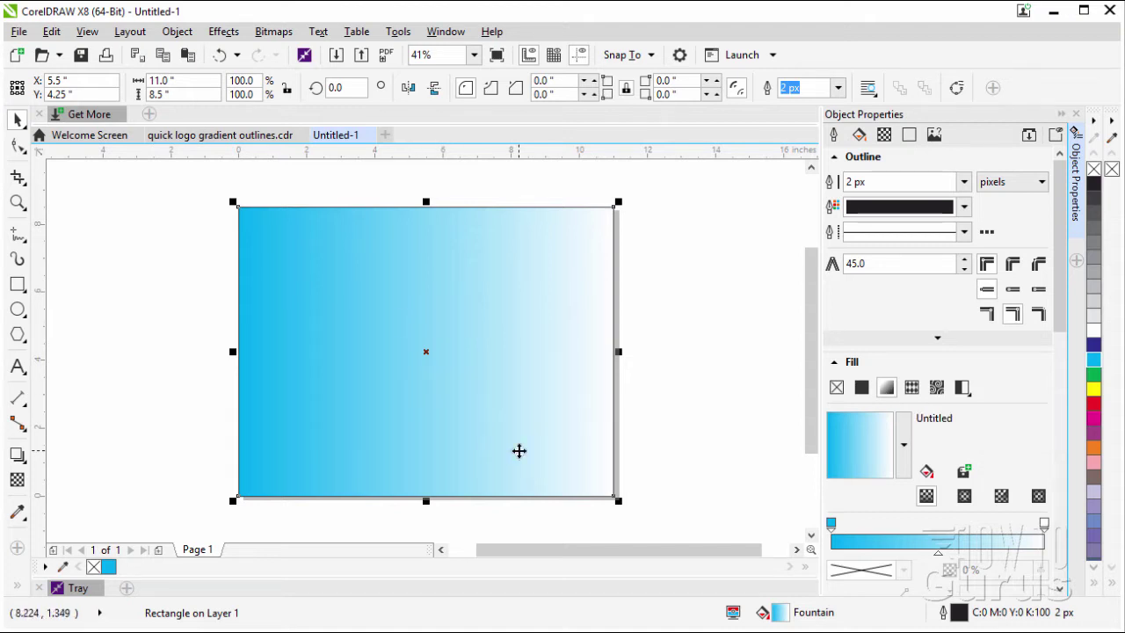
click(965, 497)
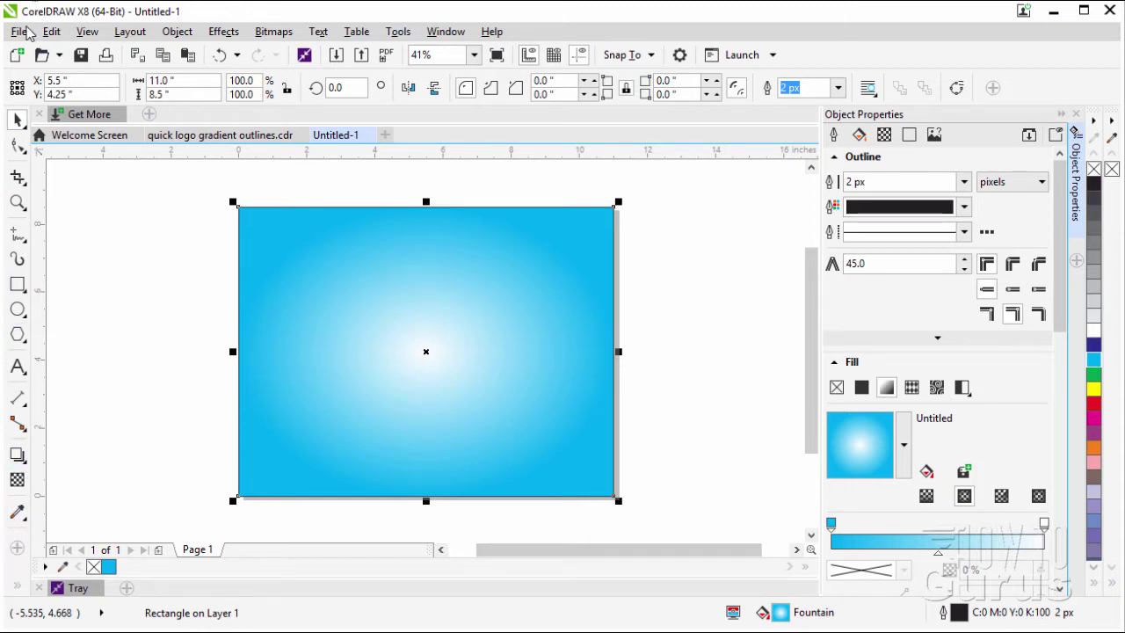
- With the Interactive Fill tool, color the gradient's center node with the PANTONE solid coated light blue (C78 M16 Y5 K0)
click(18, 590)
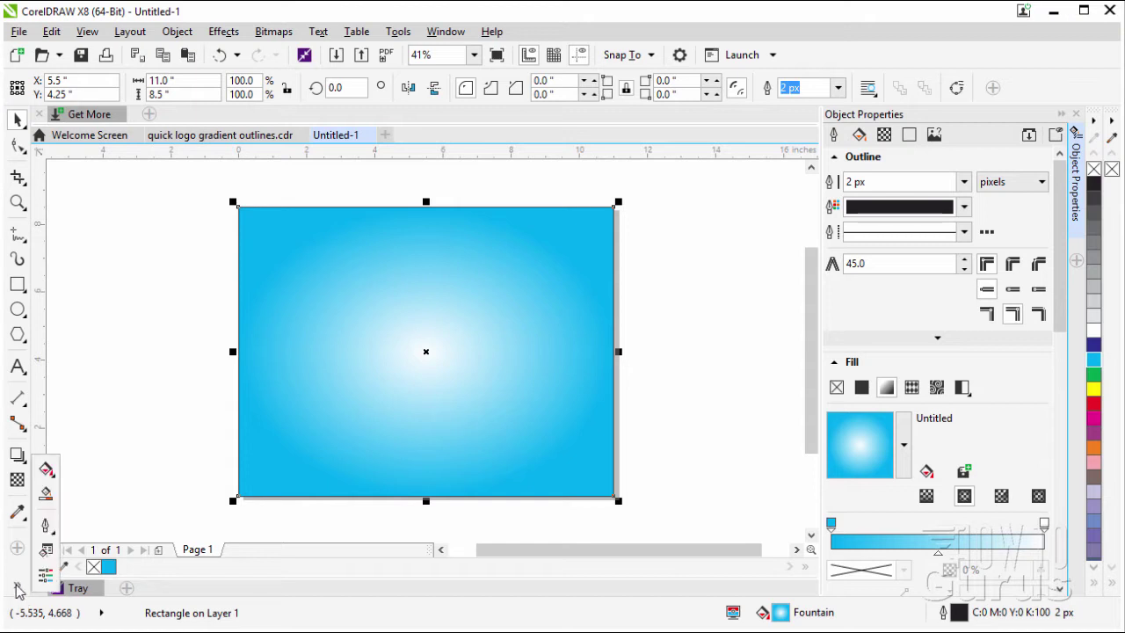
click(47, 472)
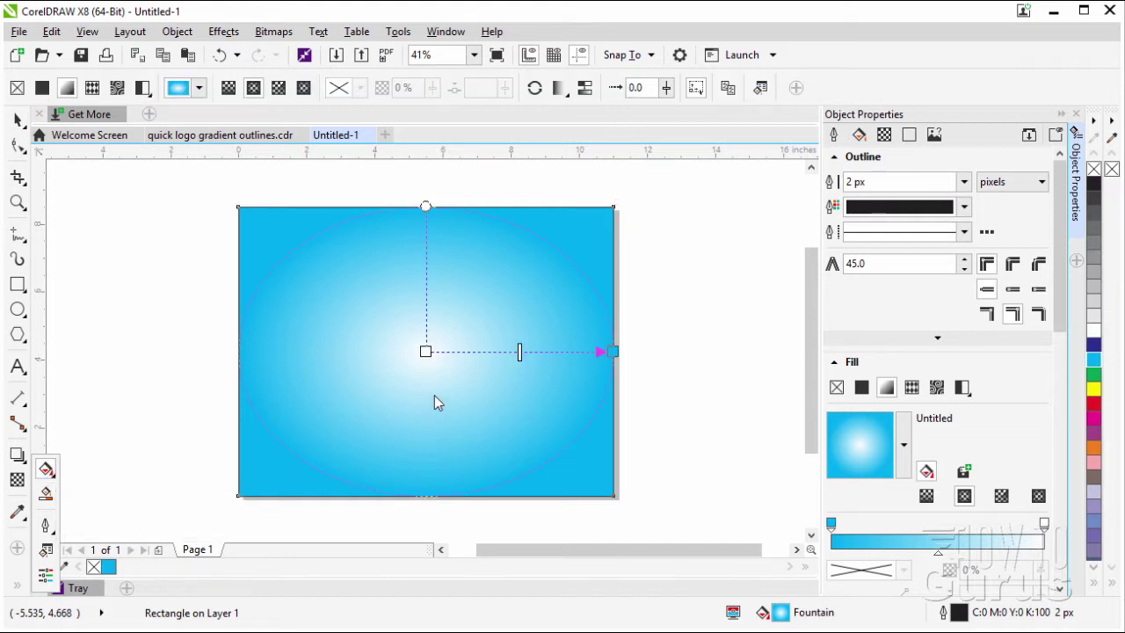
click(424, 352)
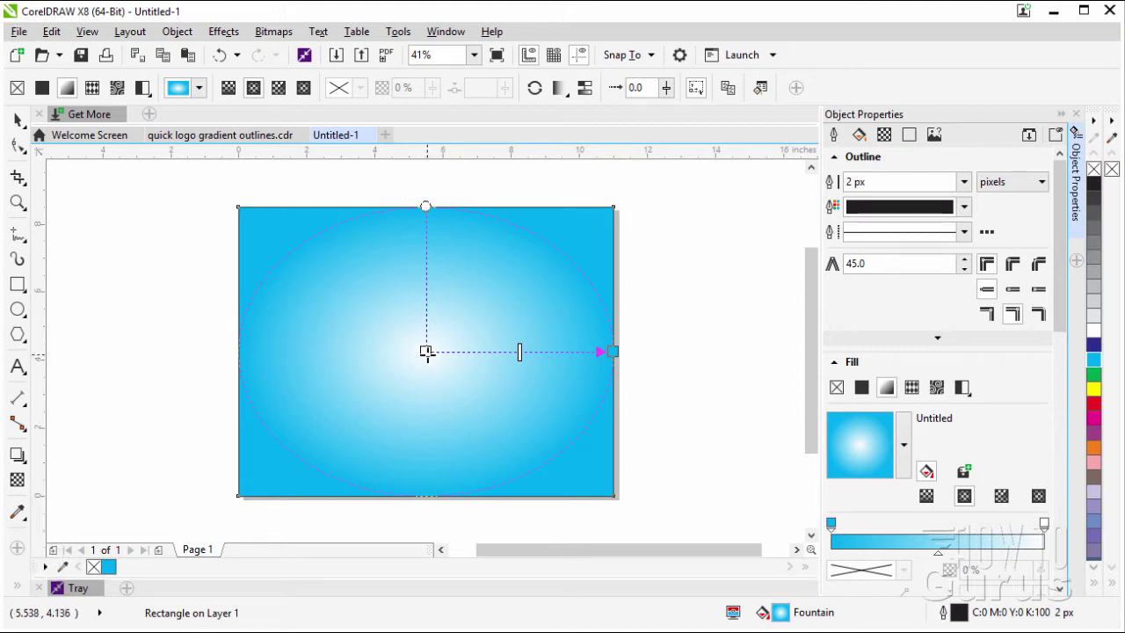
click(425, 351)
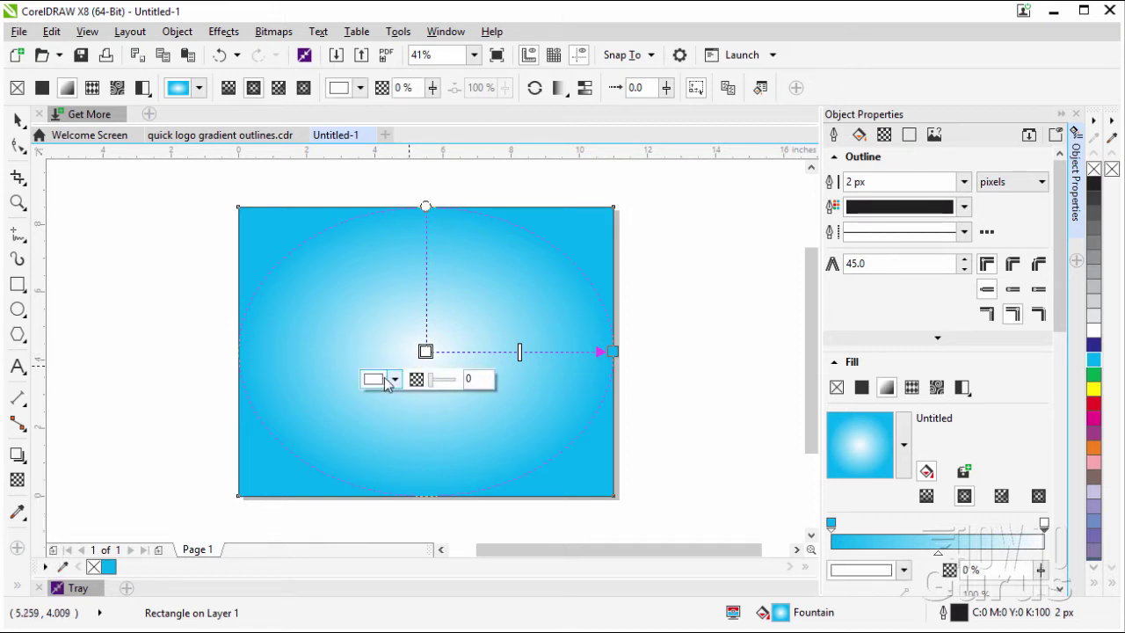
click(395, 381)
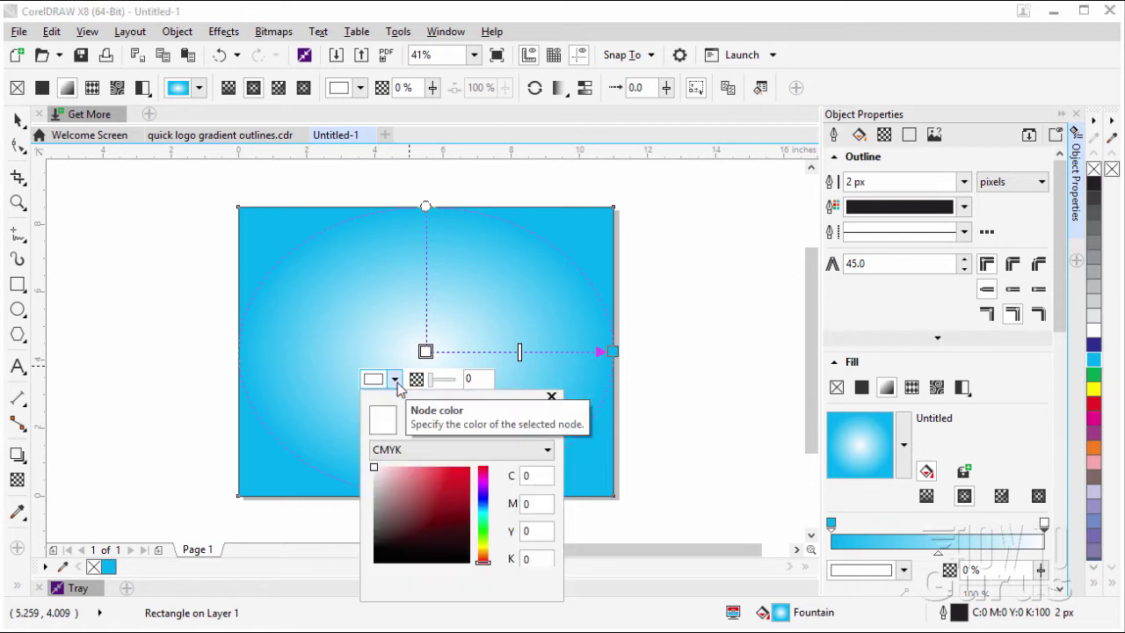
click(513, 425)
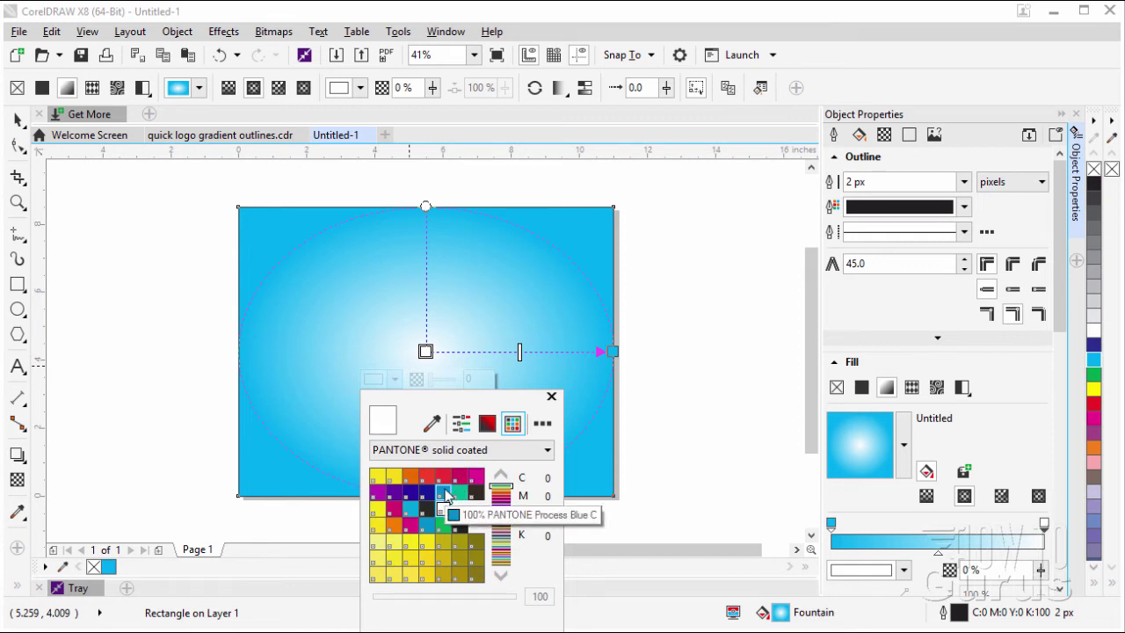
click(409, 514)
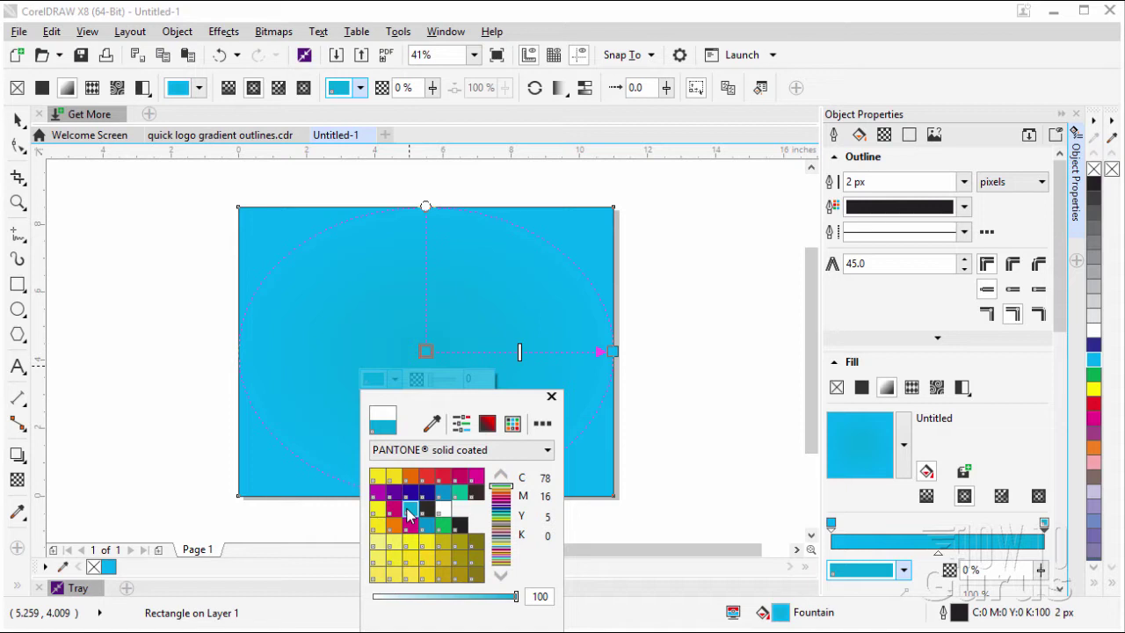
click(551, 395)
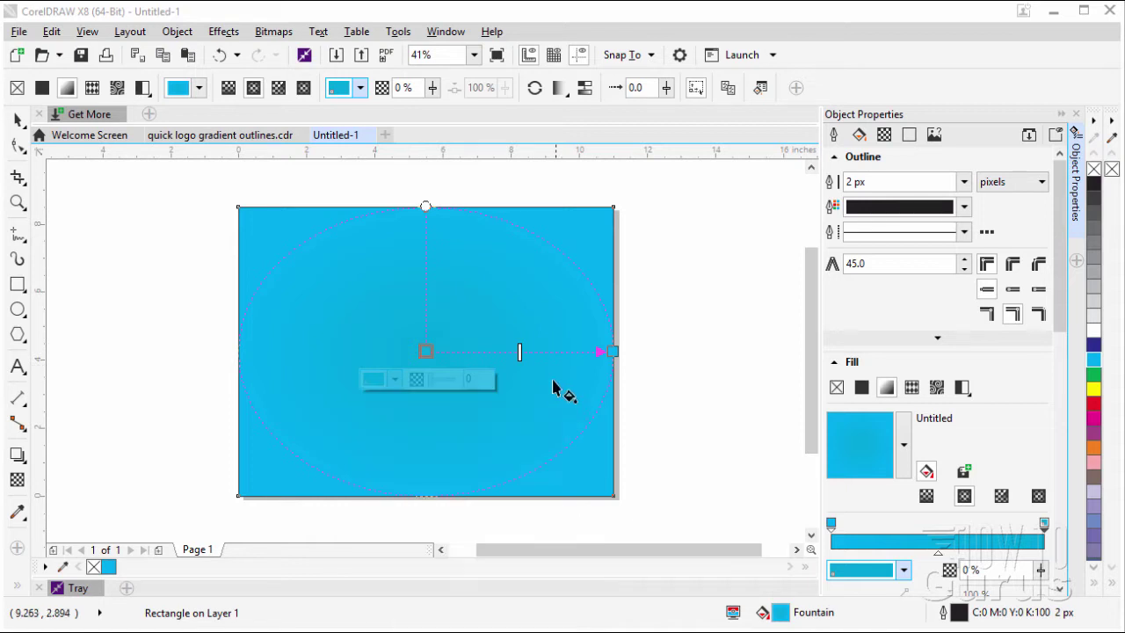
- Set the gradient's outer node to Blue (C100 M100 Y0 K0) and extend it about 1.6 inches beyond the page's right edge
click(612, 352)
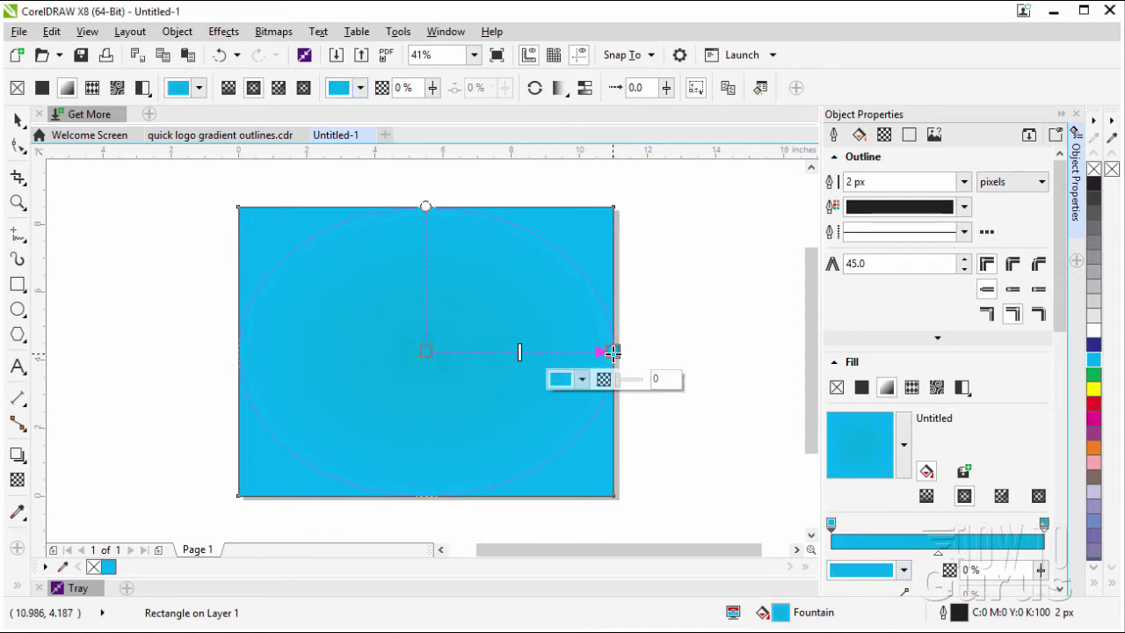
click(582, 378)
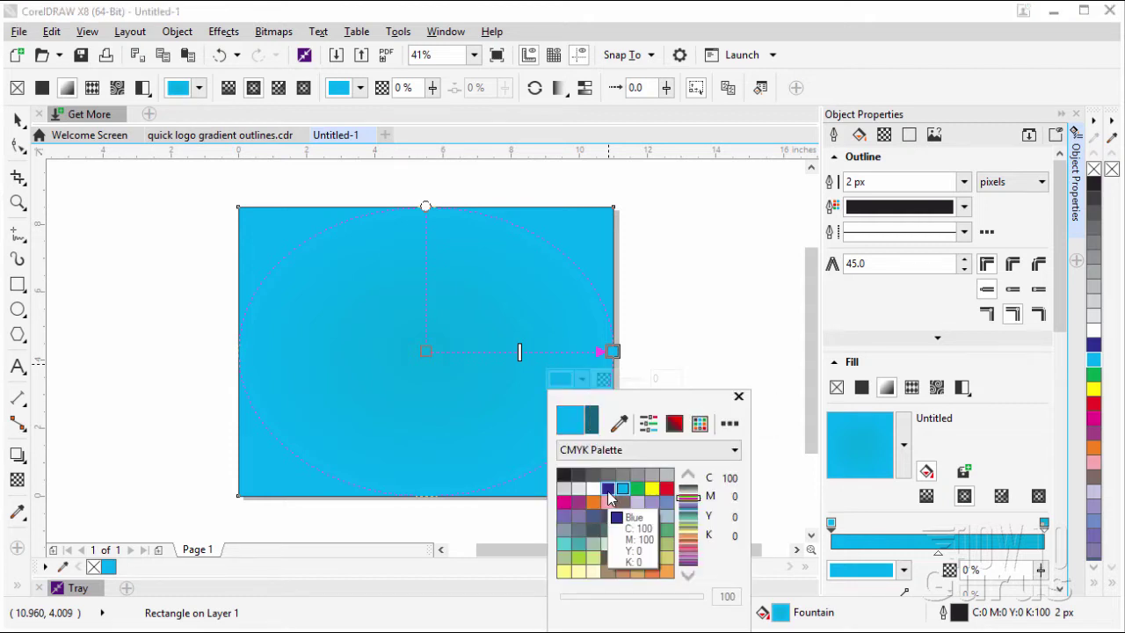
click(608, 495)
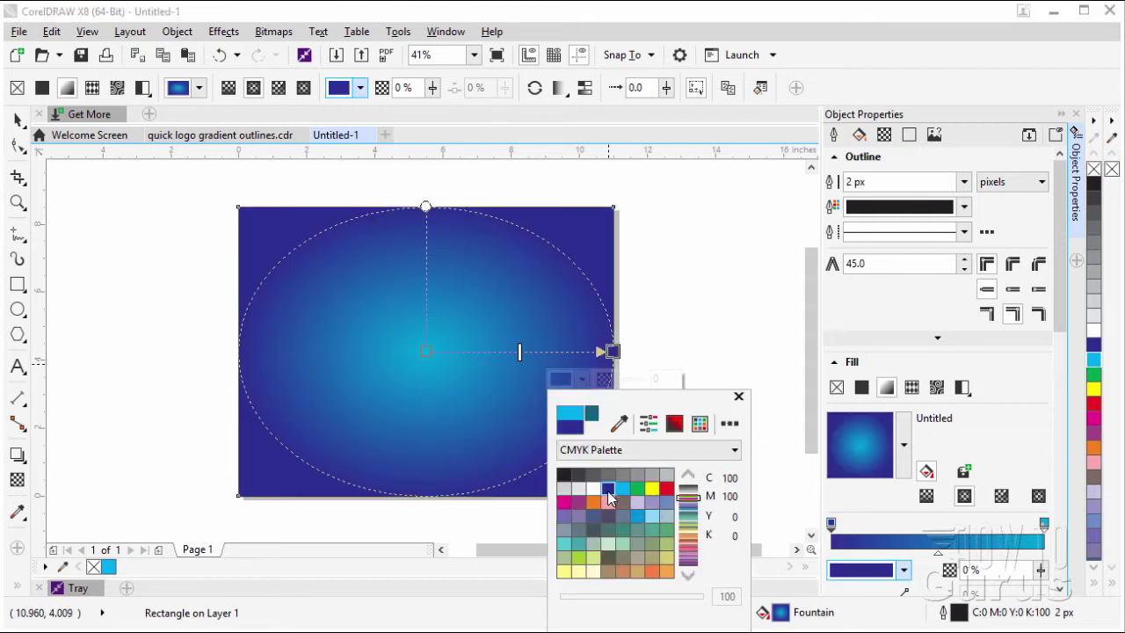
click(738, 396)
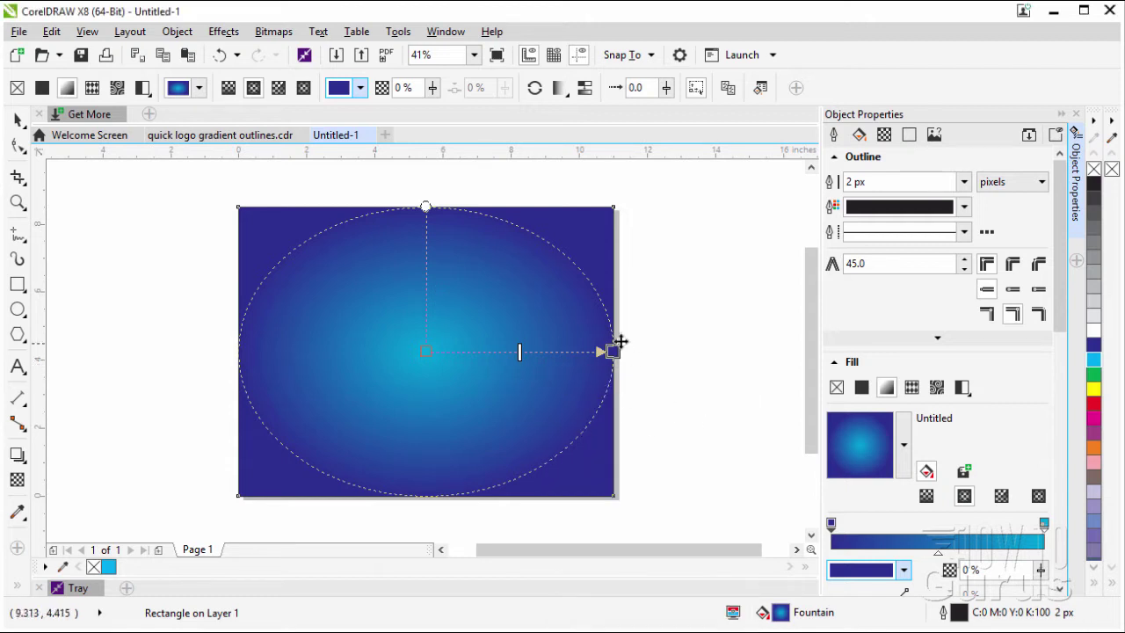
drag(614, 350, 668, 351)
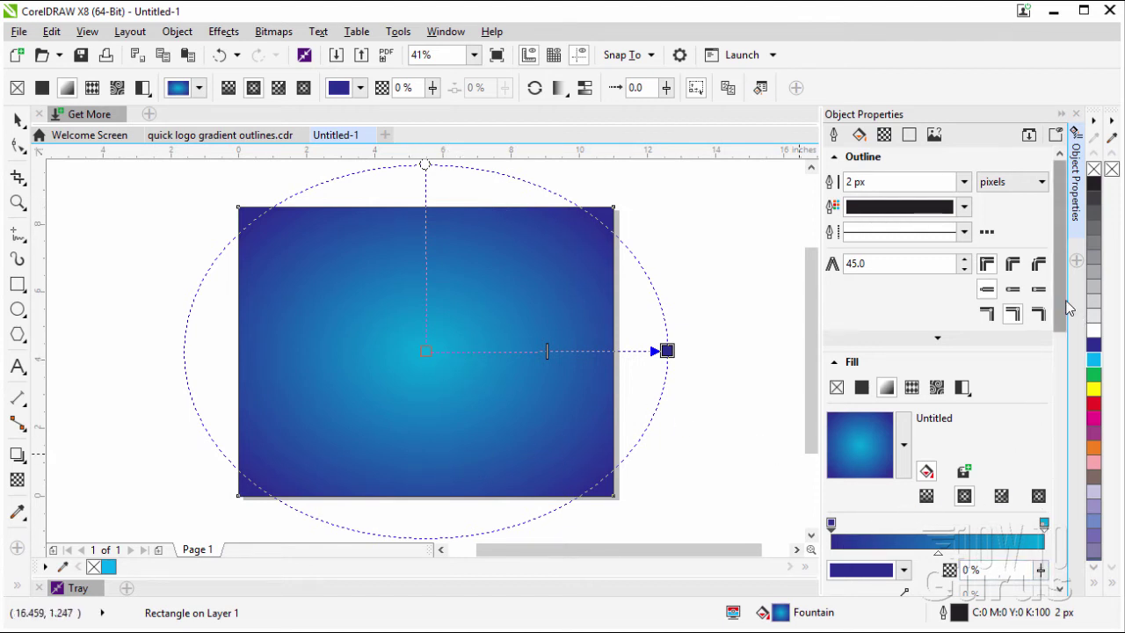
- Return to the Pick tool and deselect the gradient background rectangle
drag(1061, 319, 1072, 355)
scroll(1059, 334, down, 2)
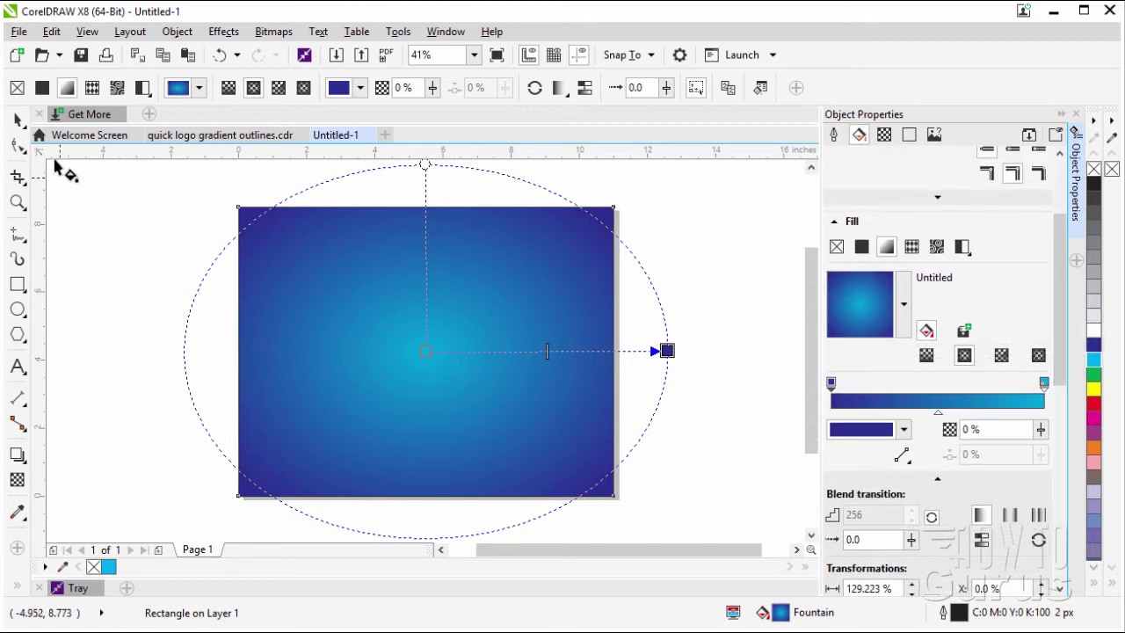
click(18, 119)
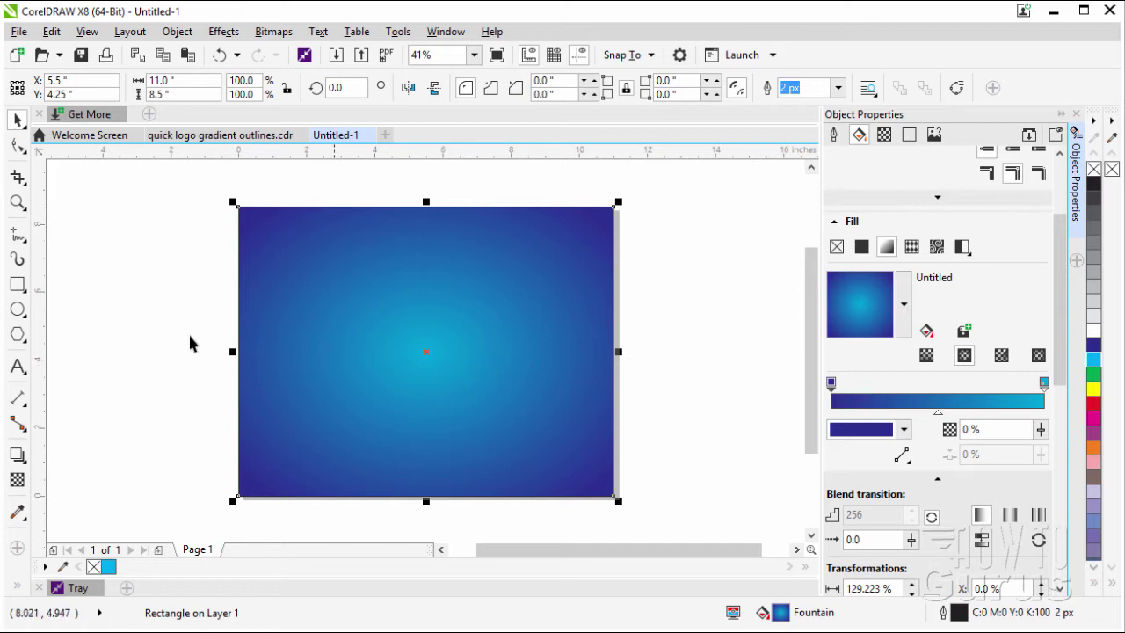
click(145, 296)
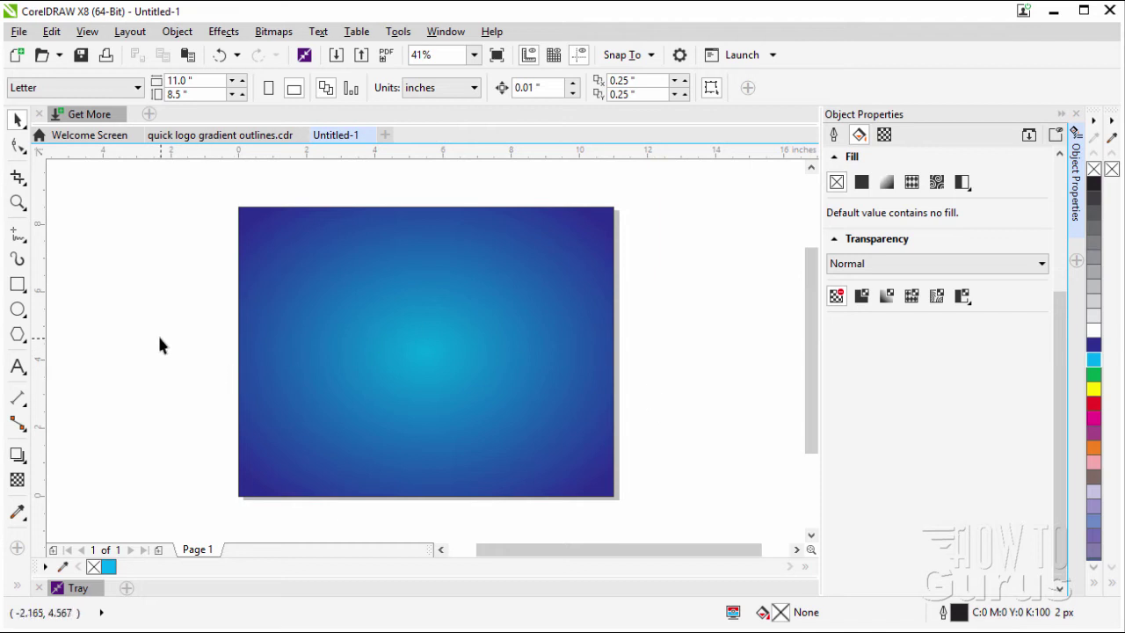
- Draw a wavy banner shape across the full page width at mid-height, about 11 by 1.37 inches
click(18, 338)
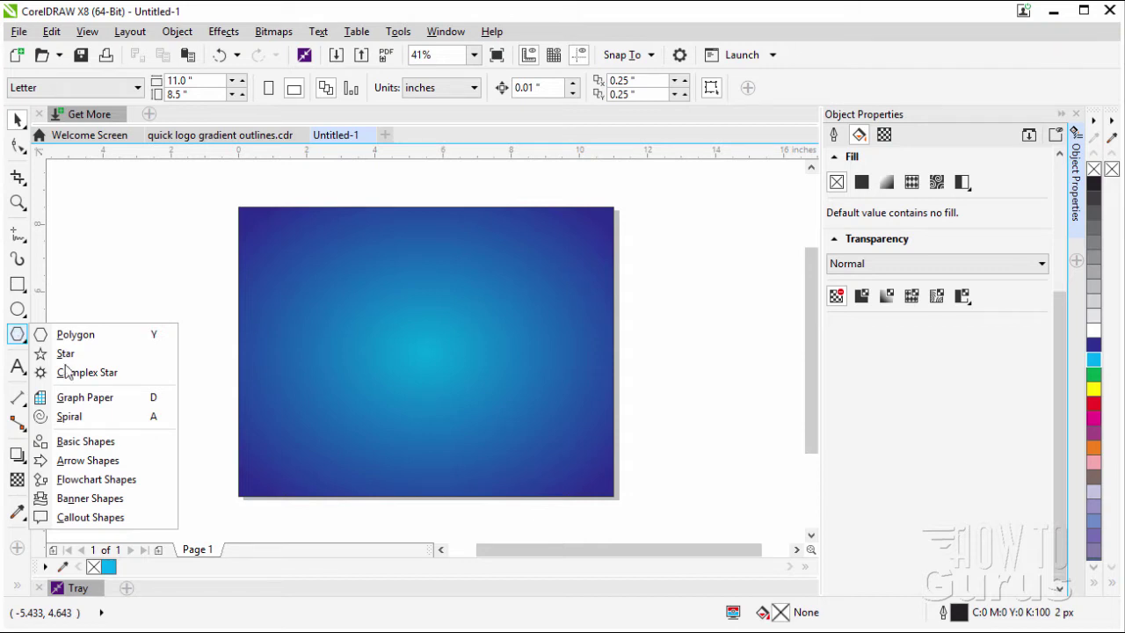
click(92, 499)
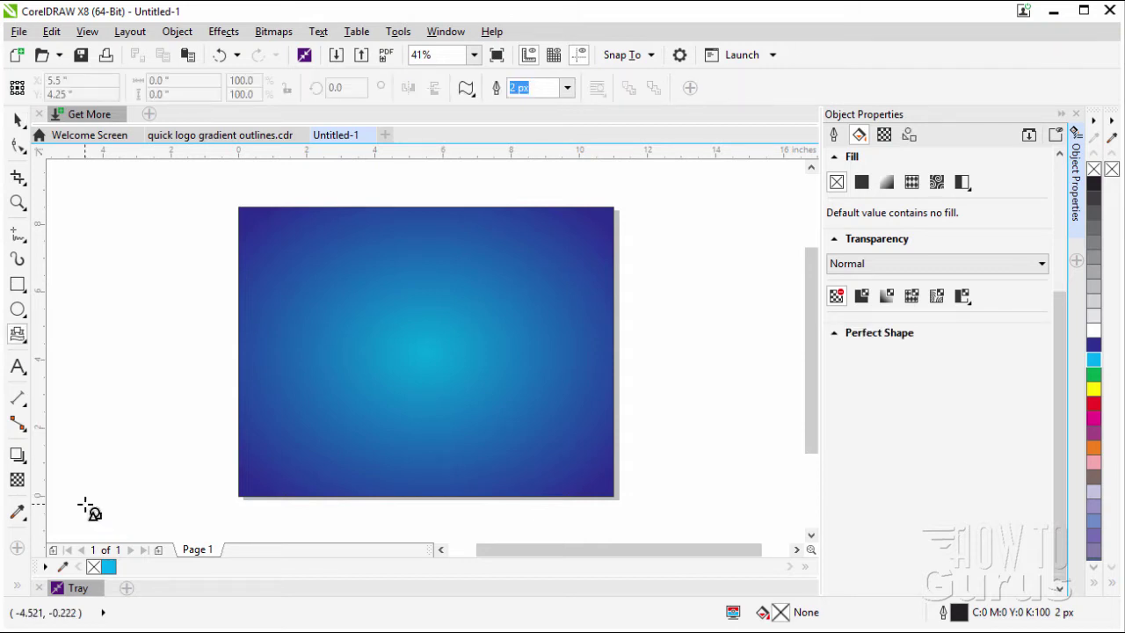
click(470, 92)
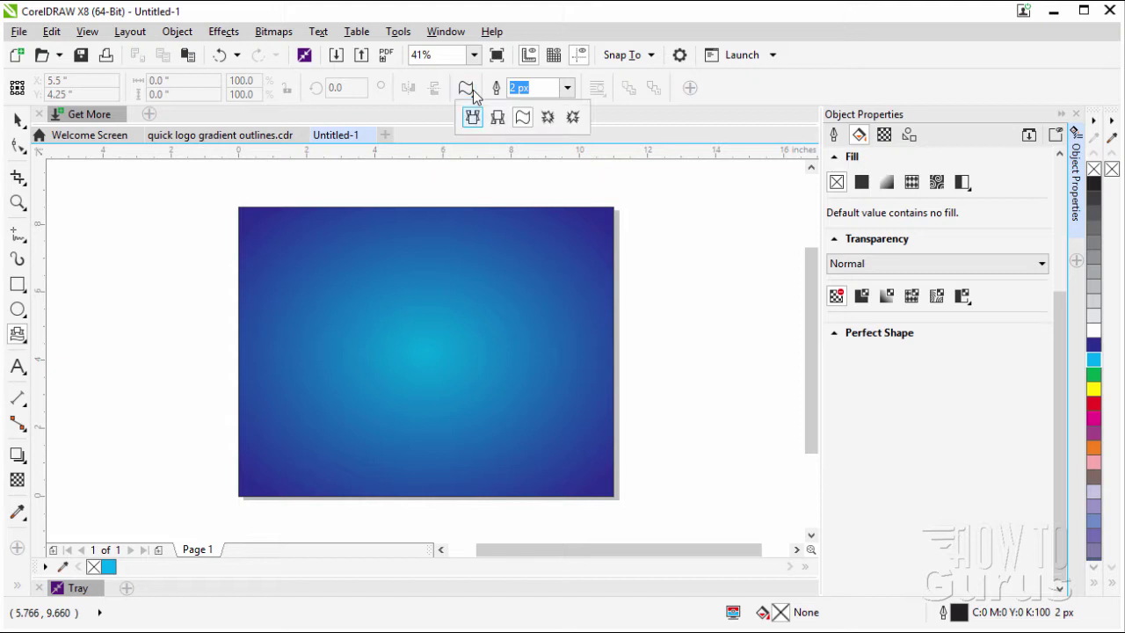
click(522, 119)
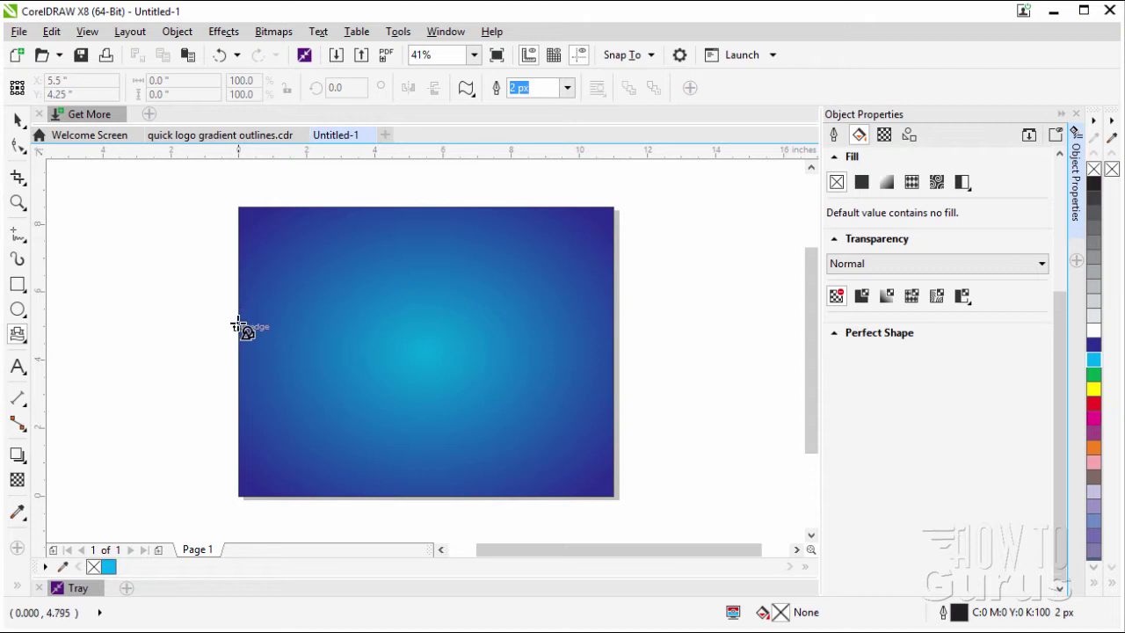
drag(238, 330, 612, 376)
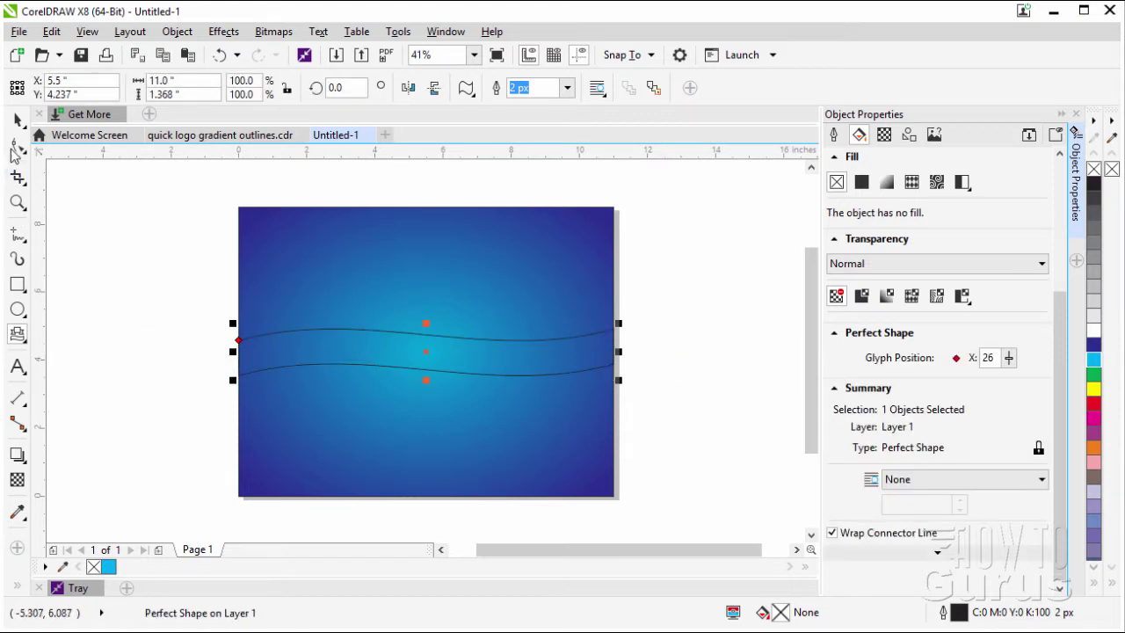
- Fill the wavy banner with cyan (C100) and convert the fill to a linear fountain fill
click(17, 119)
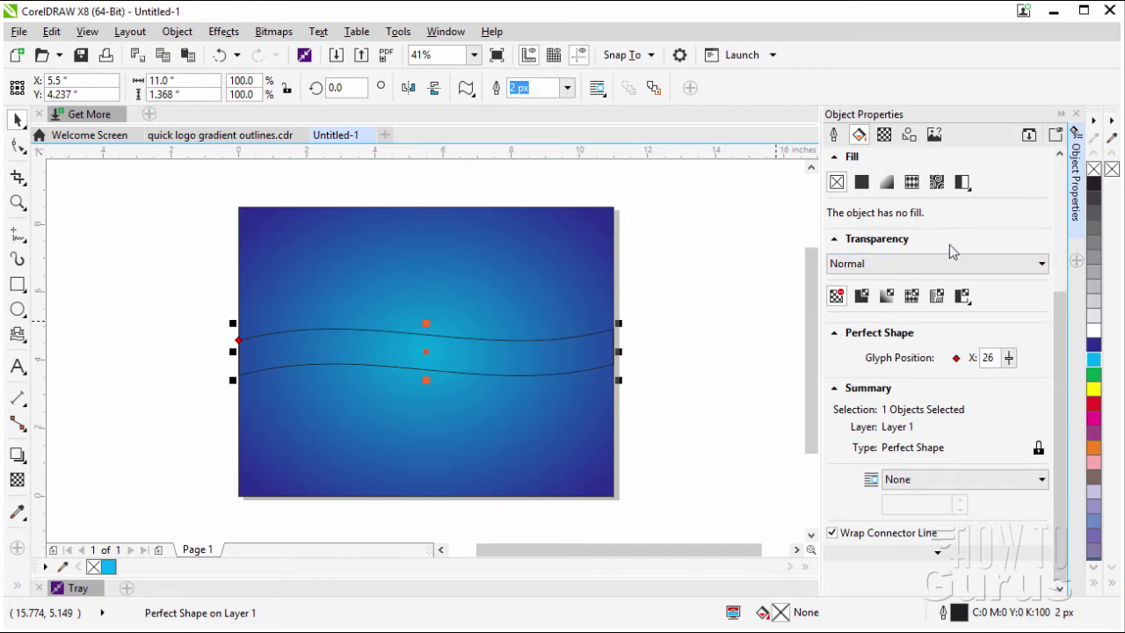
click(1094, 361)
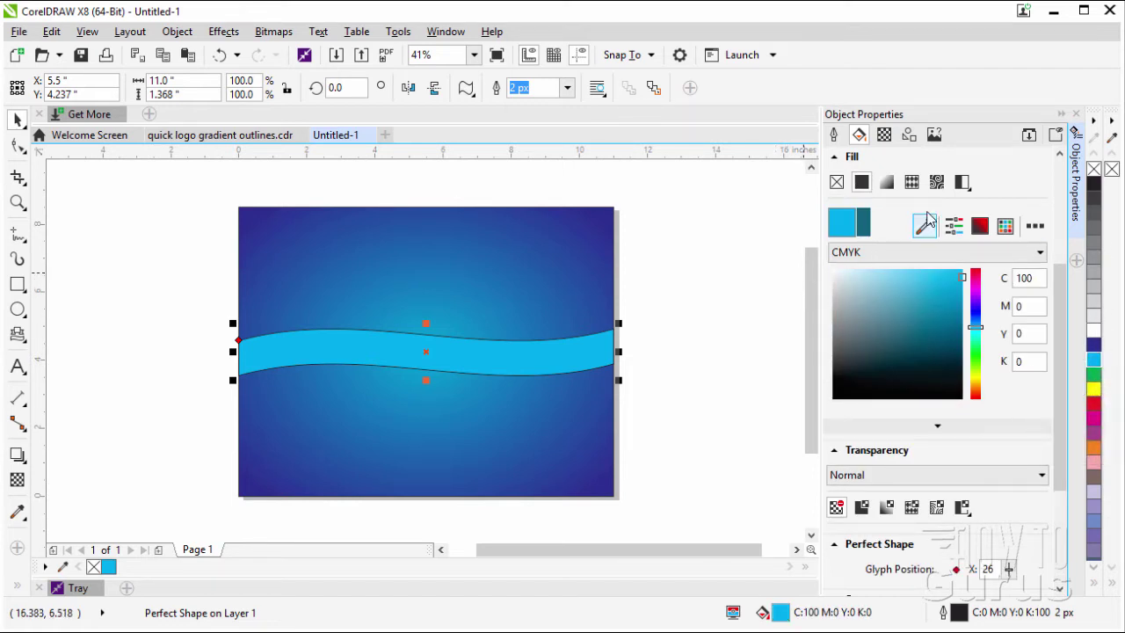
click(887, 182)
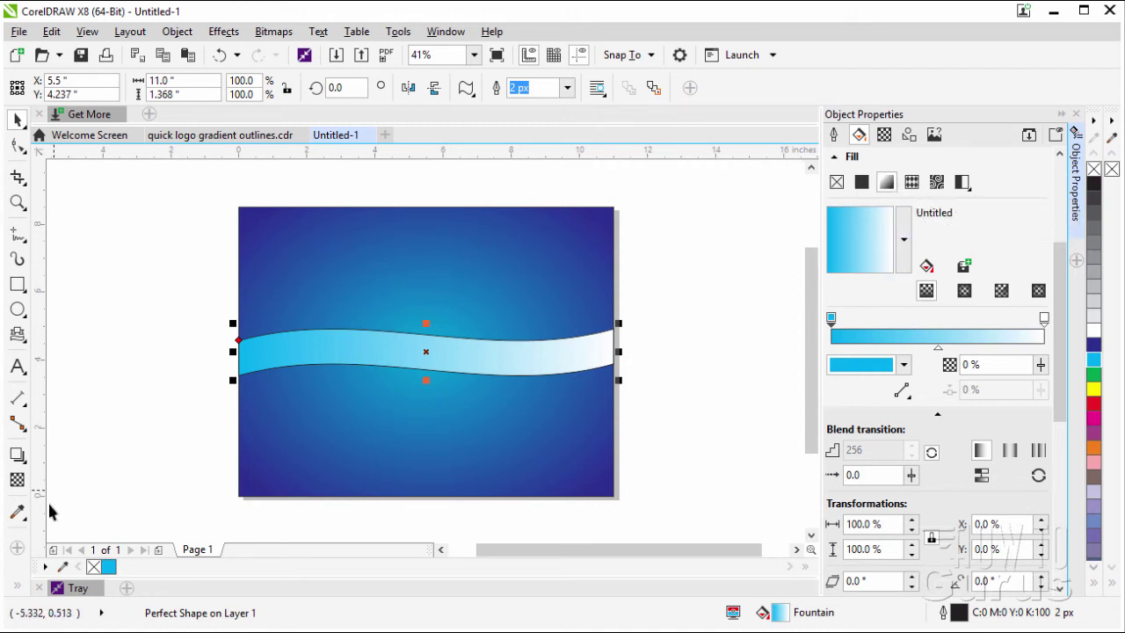
- With the Interactive Fill tool, reorient the banner's gradient vertically at -90°, running from its upper edge to its lower edge
click(16, 588)
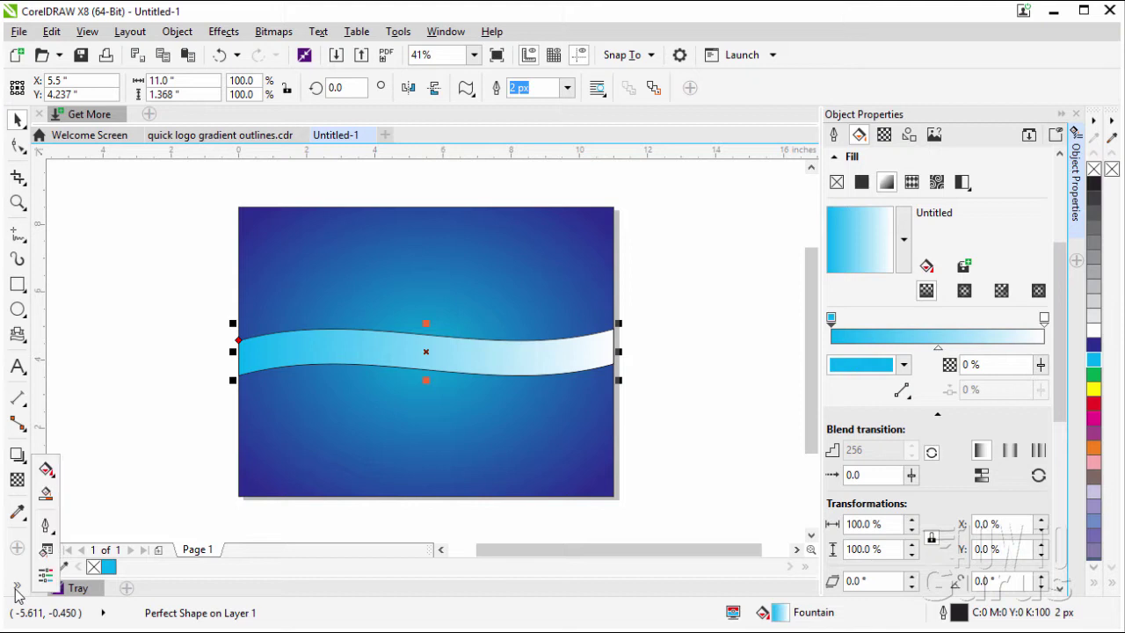
click(48, 473)
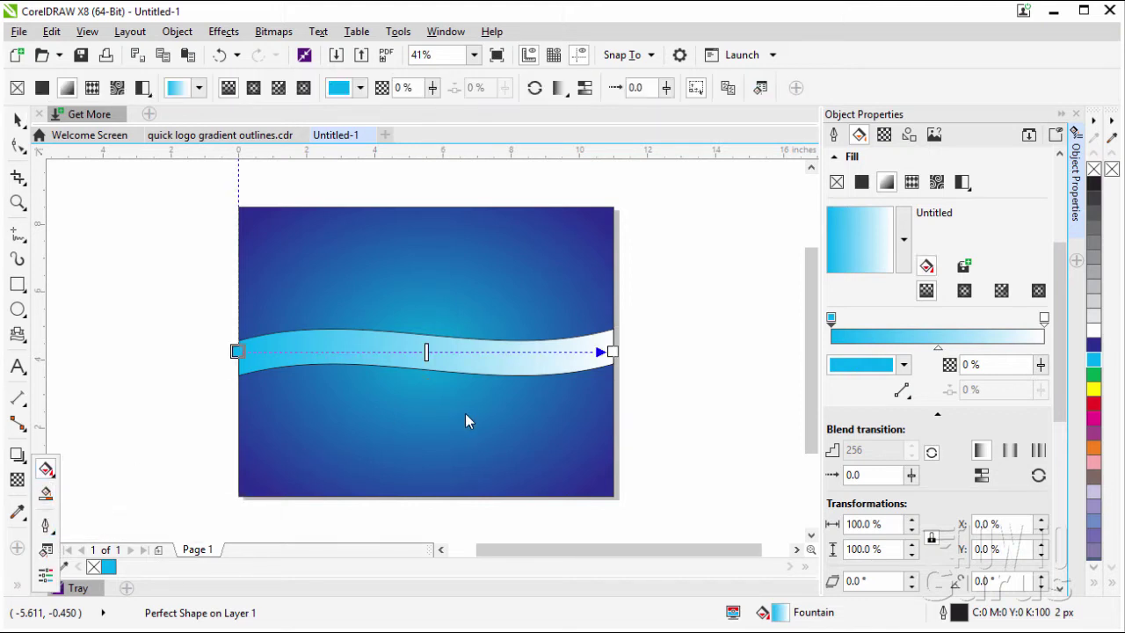
click(237, 353)
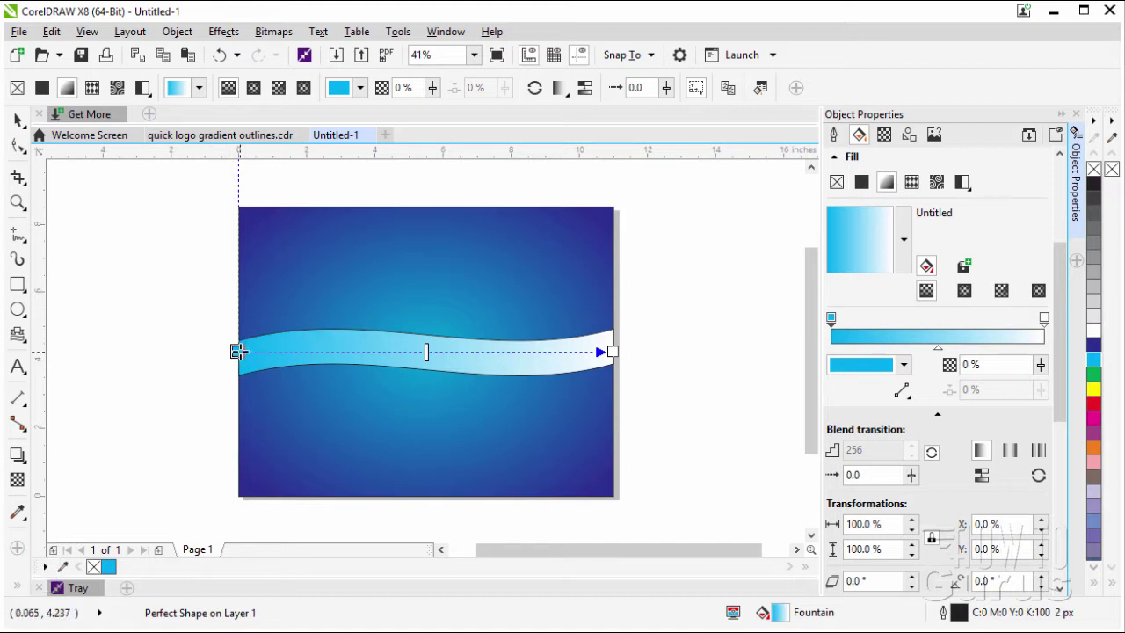
drag(238, 352, 237, 332)
drag(357, 284, 426, 335)
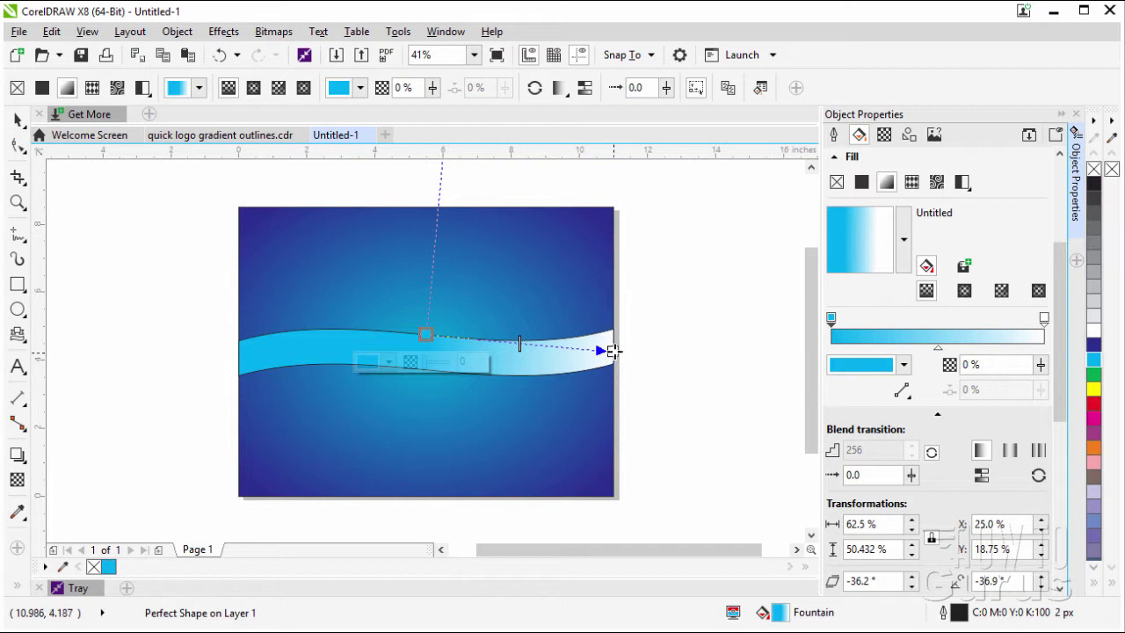
drag(608, 352, 425, 375)
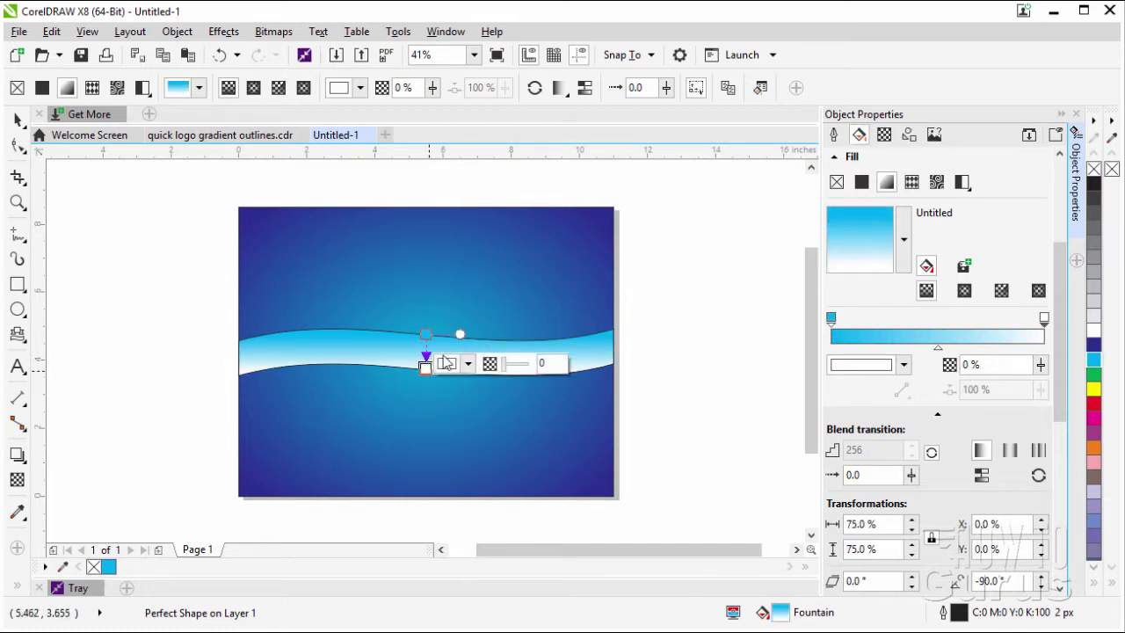
- Color the banner gradient's lower node with cyan (C100 M0 Y0 K0) from the CMYK palette
click(466, 365)
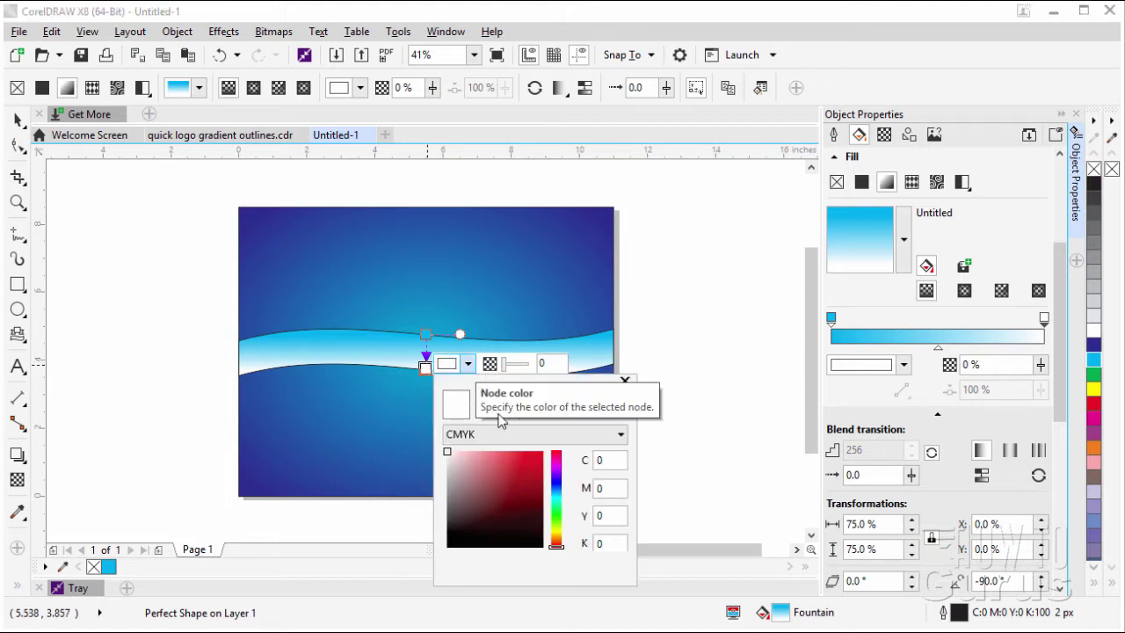
click(586, 407)
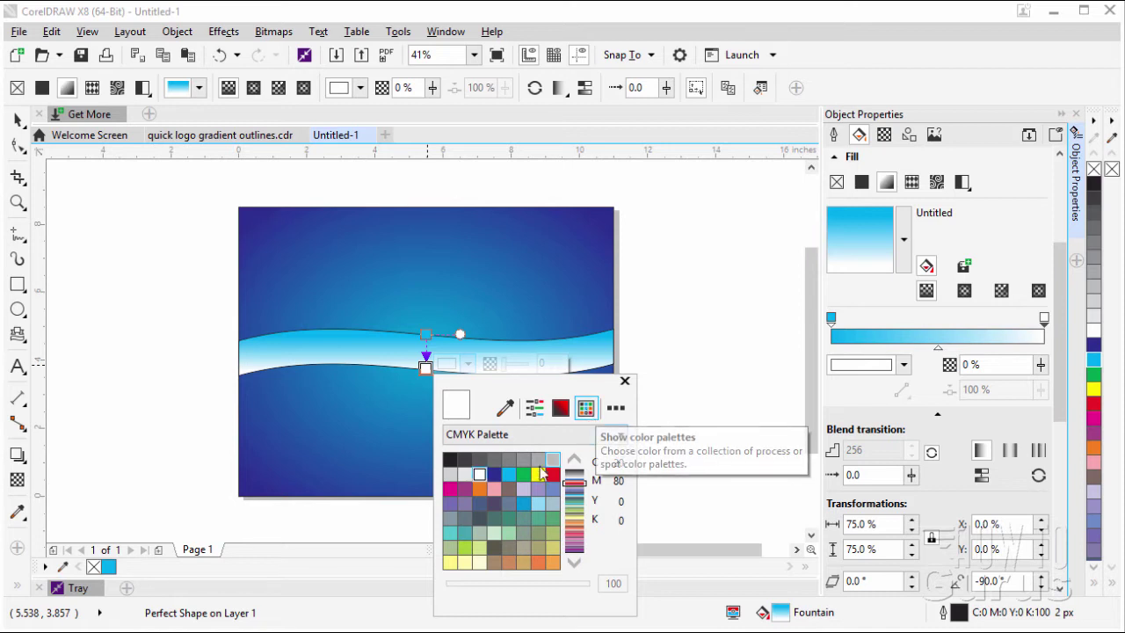
click(510, 475)
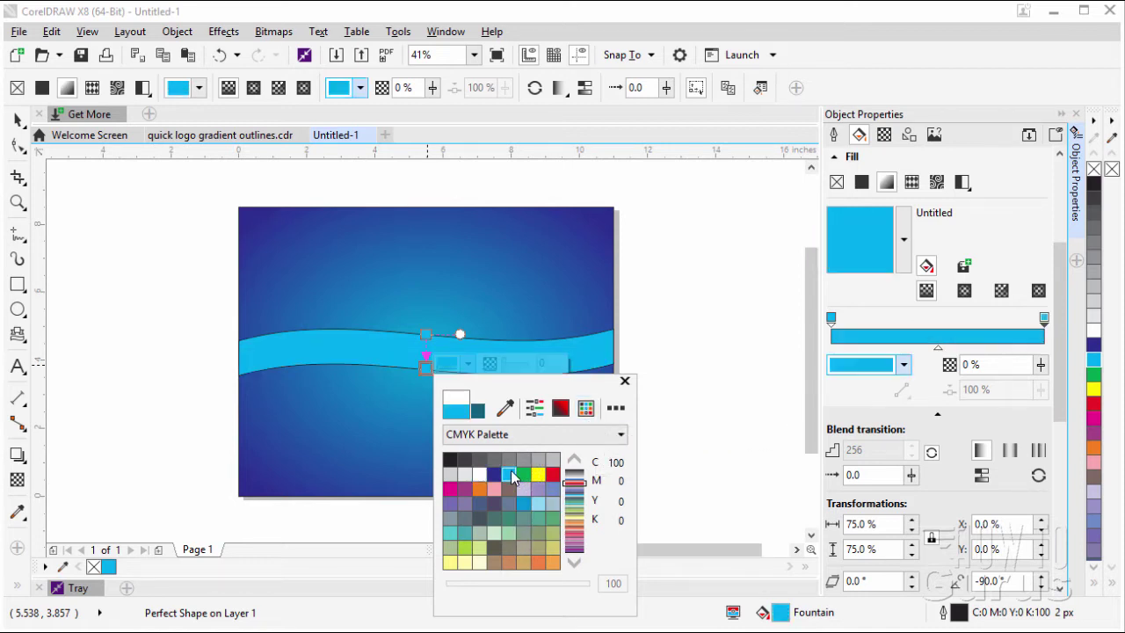
click(624, 381)
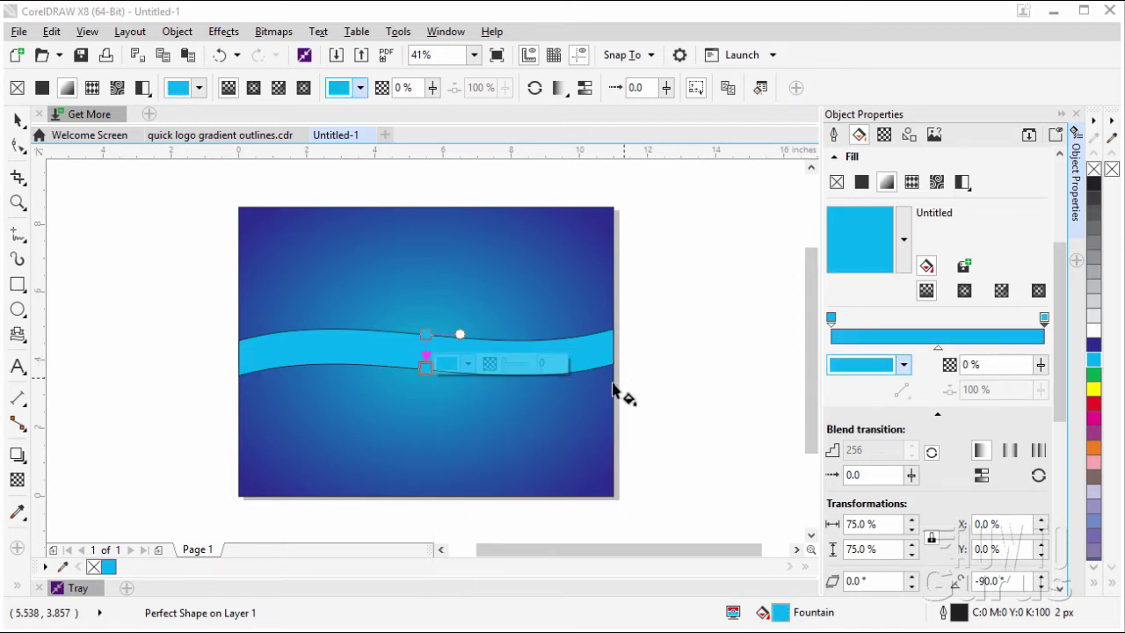
- Color the banner gradient's upper node with dark blue from the CMYK palette
click(426, 334)
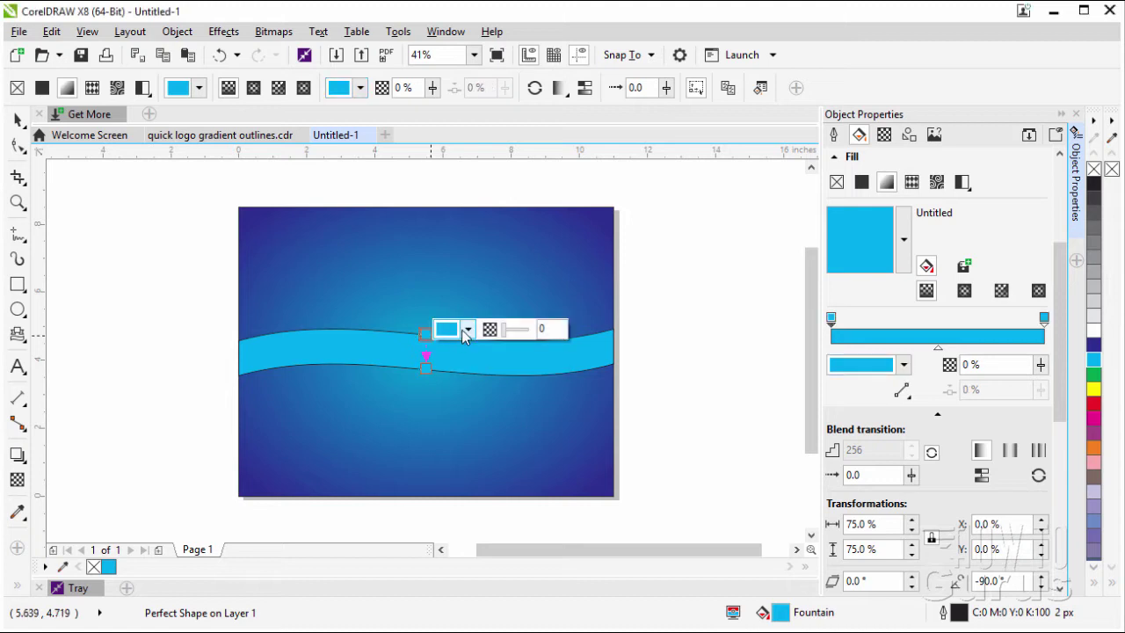
click(469, 329)
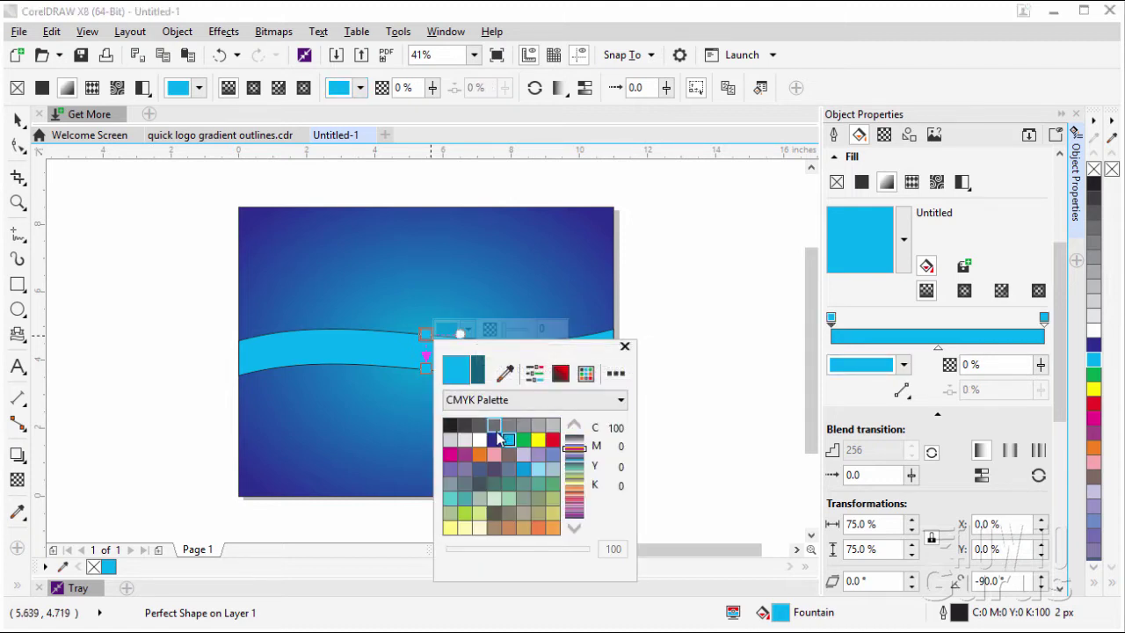
click(495, 440)
click(625, 347)
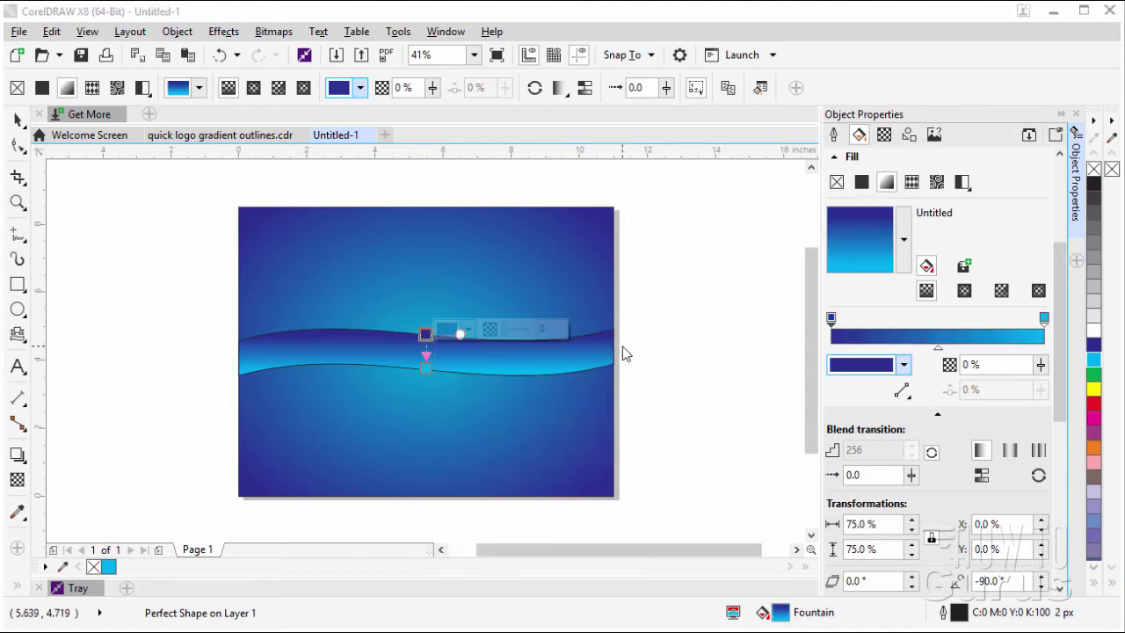
- Set the wavy banner's outline width to None and deselect the banner
click(833, 133)
click(854, 181)
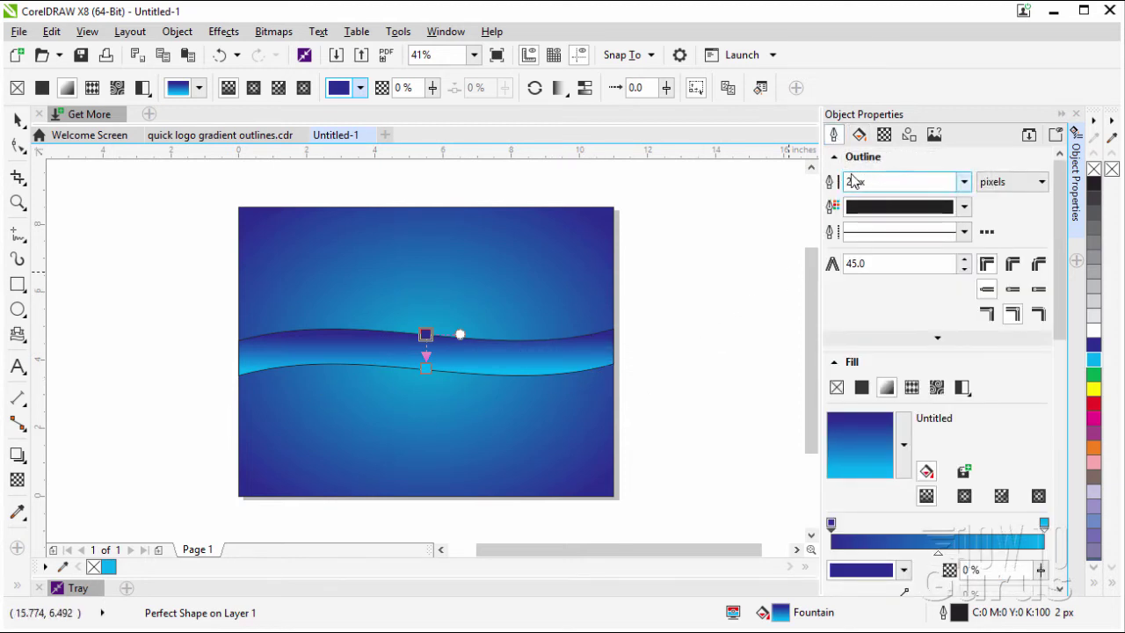
click(964, 181)
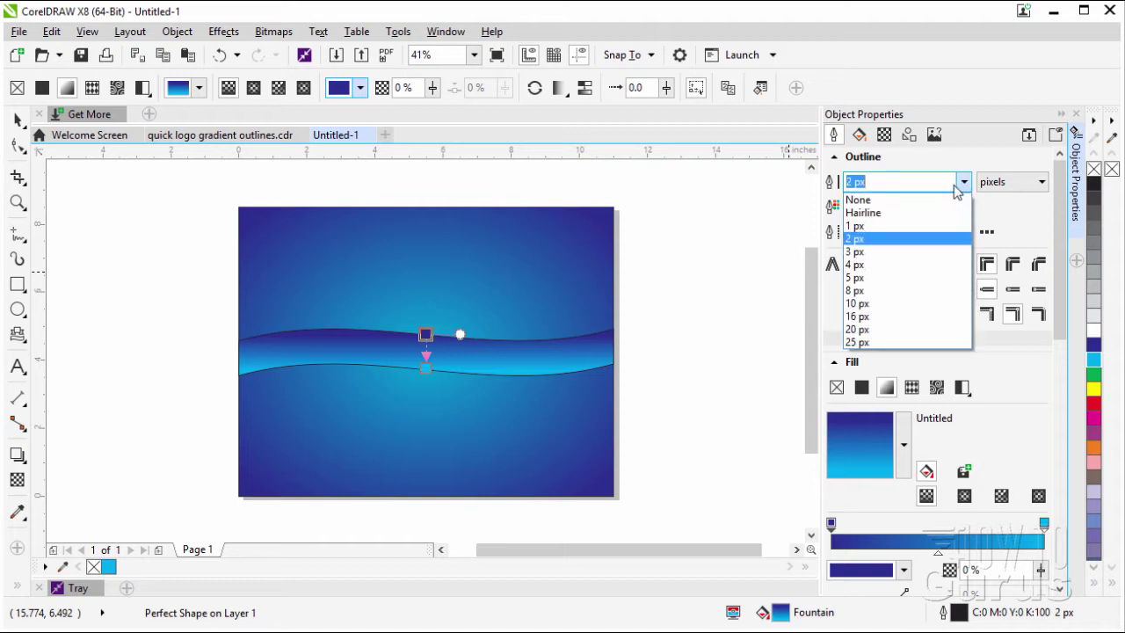
click(883, 201)
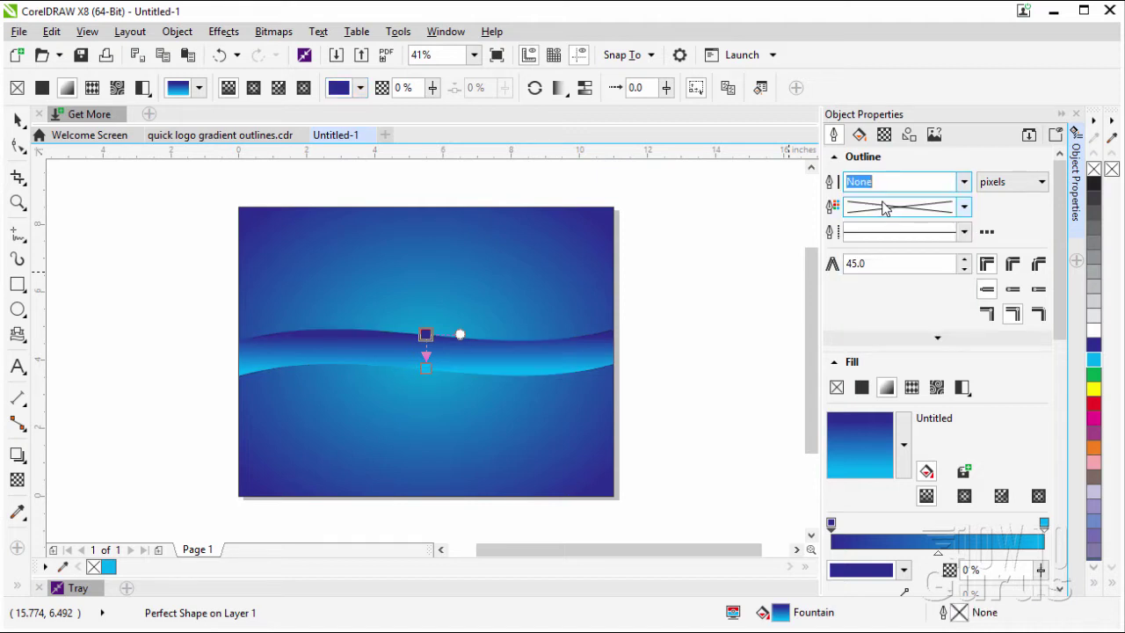
click(19, 120)
click(116, 294)
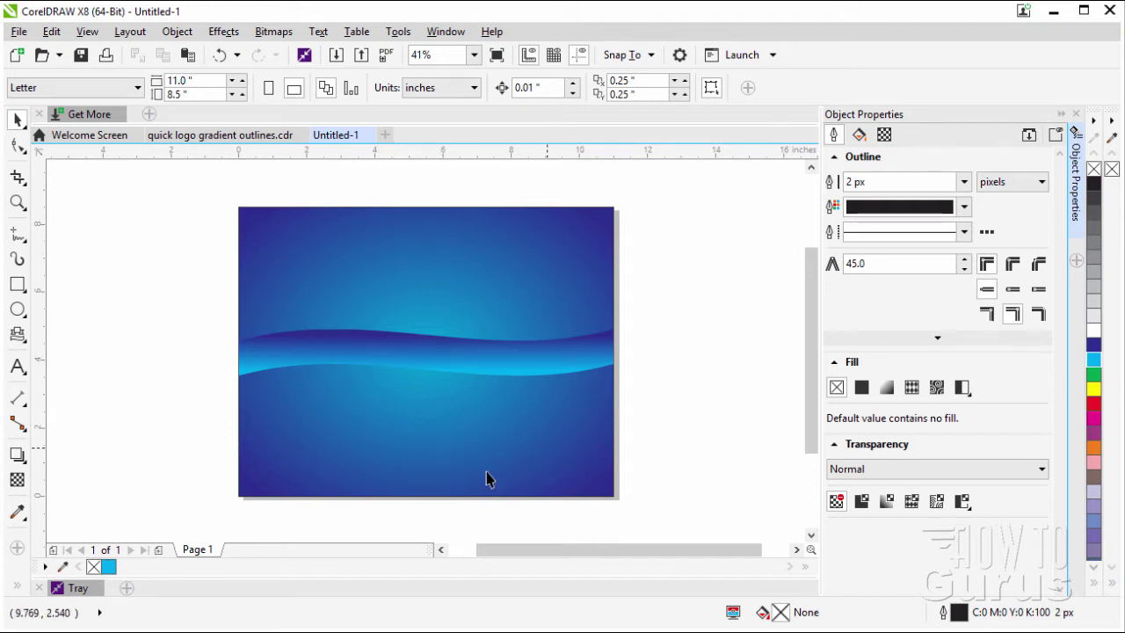
- Draw a circle over the banner and enlarge it to about 7.35 inches in diameter
click(17, 310)
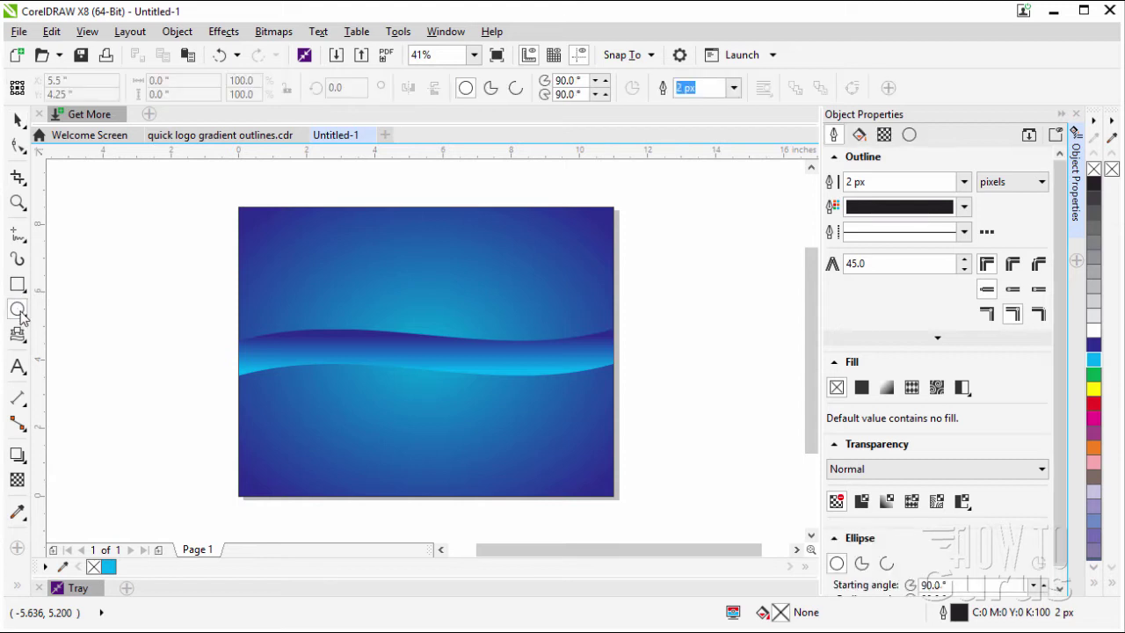
drag(310, 274, 529, 482)
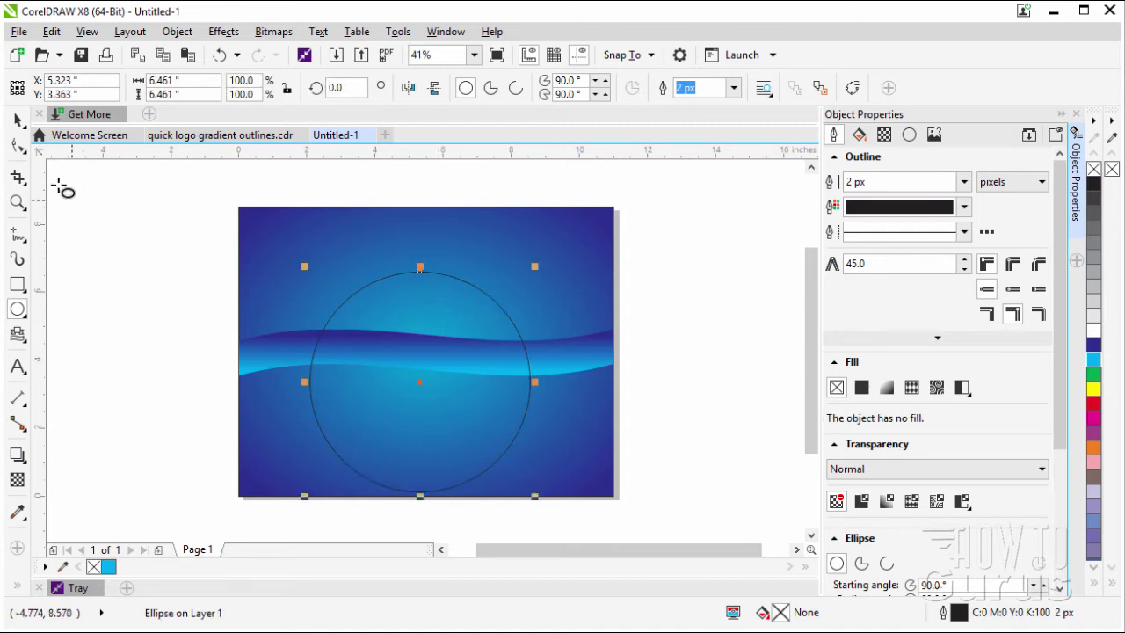
click(17, 120)
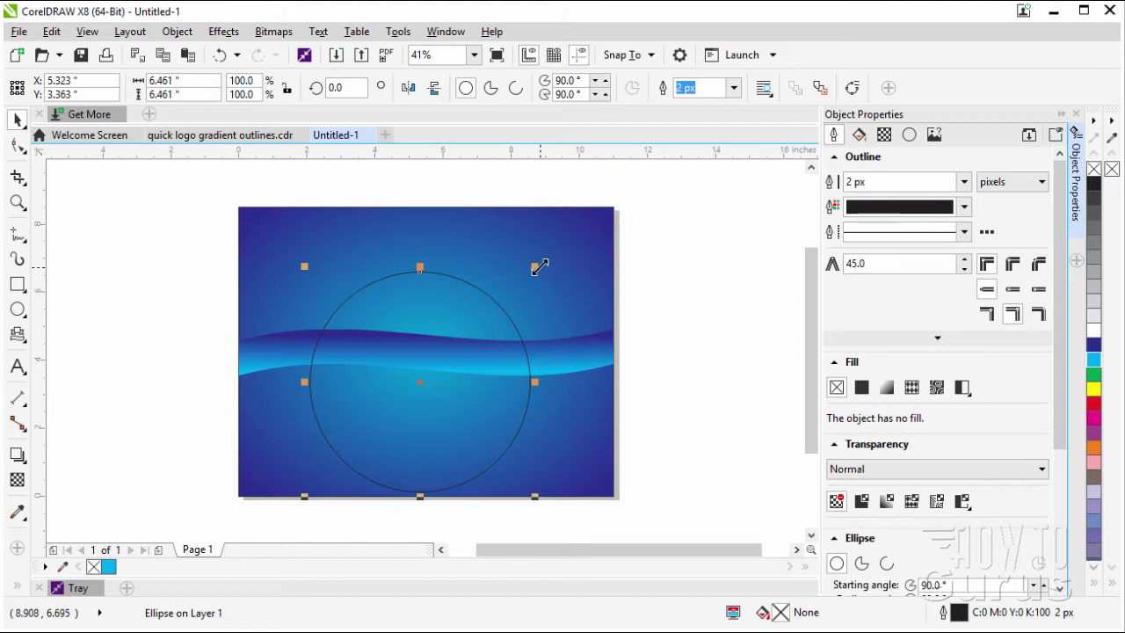
drag(534, 265, 566, 235)
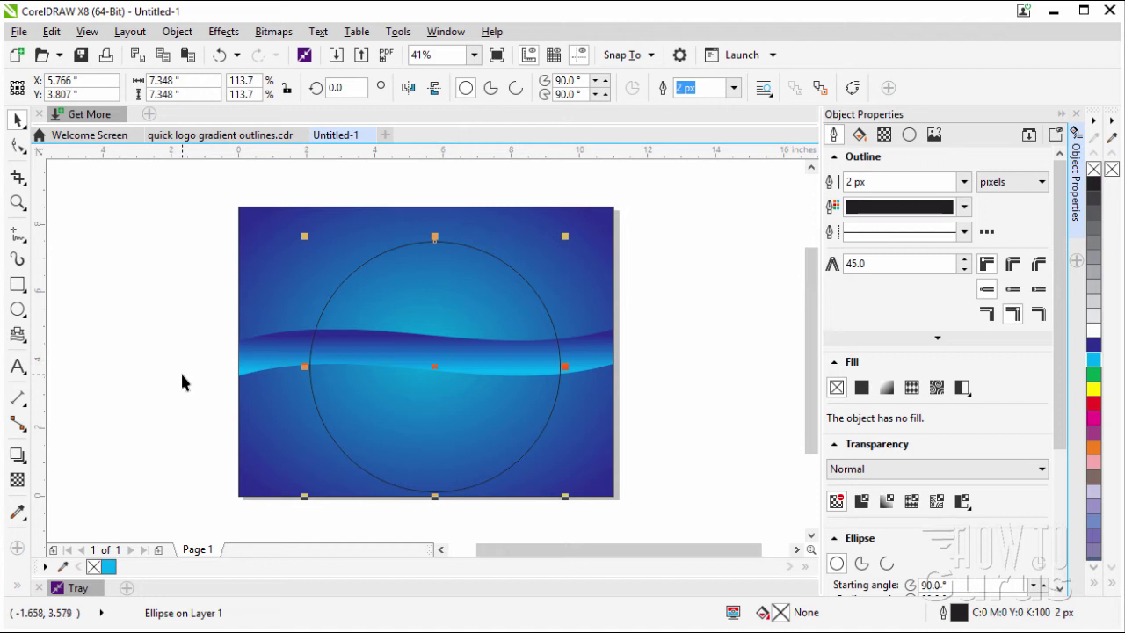
- Nudge the circle left and up to center it on the page, at about X 5.616 and Y 4.197 inches
key(Left)
key(Left)
key(Left)
key(Left)
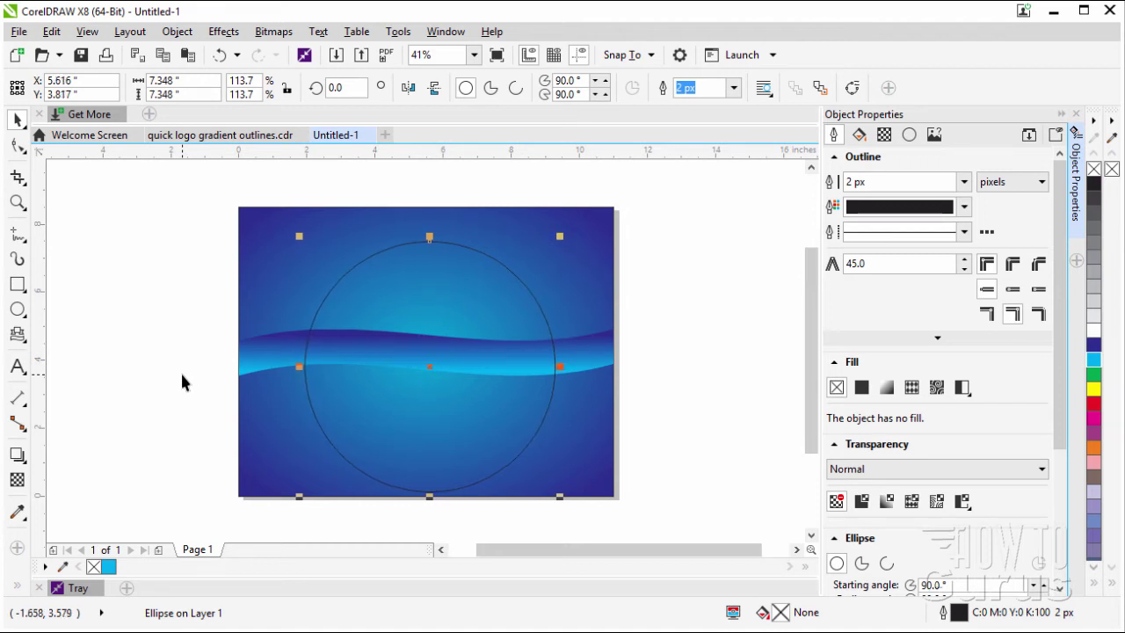
key(Up)
key(Up)
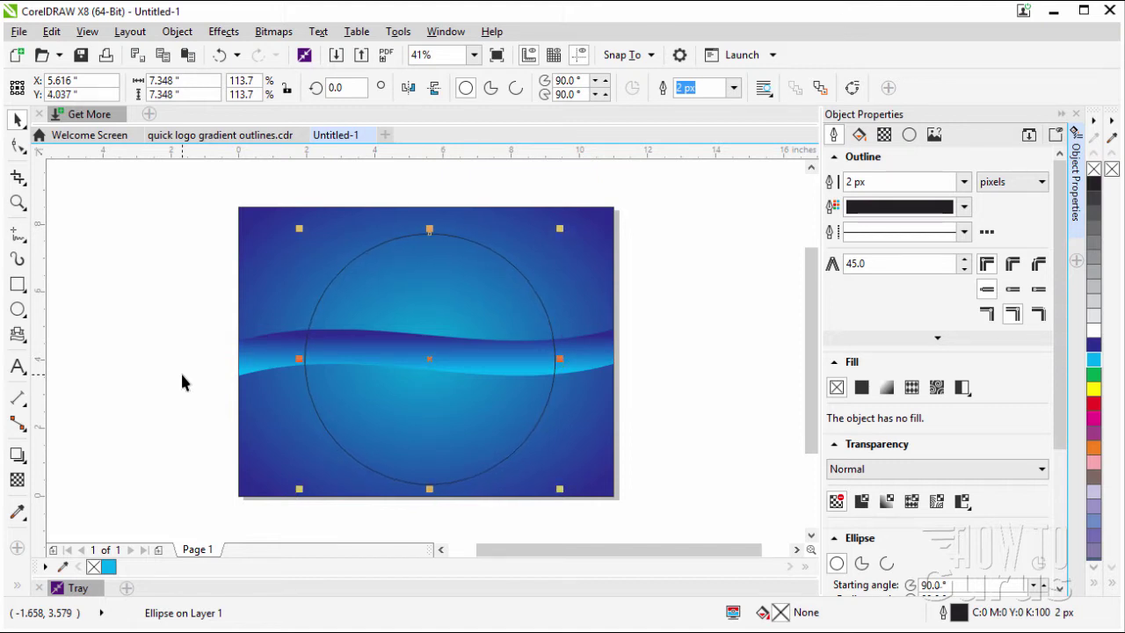
key(Up)
key(Up)
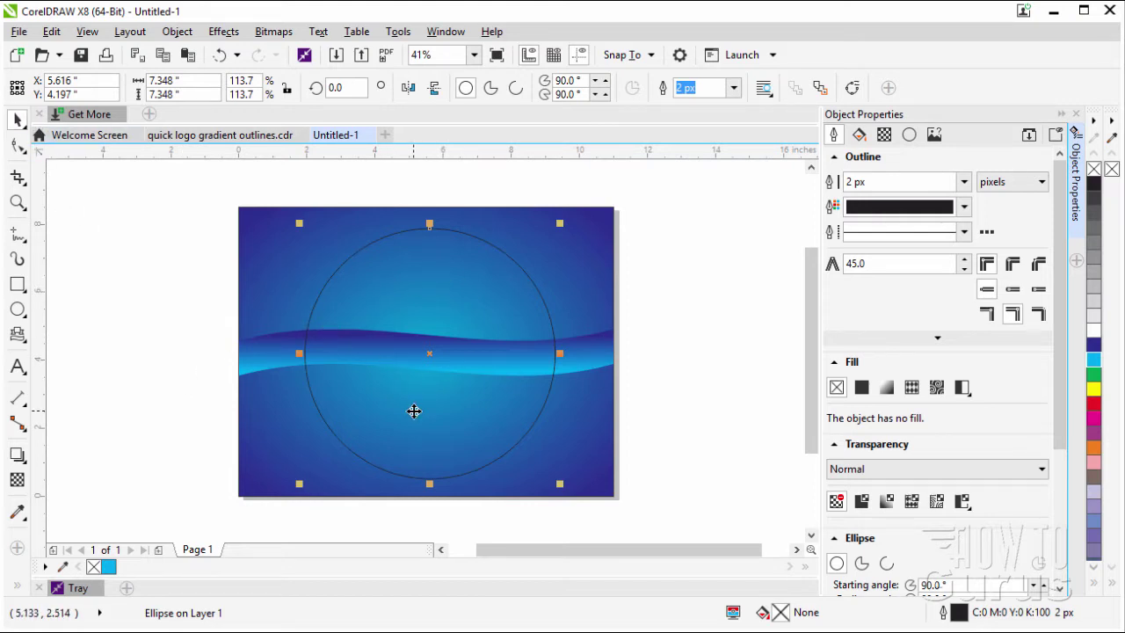
- Fill the circle with white
click(1094, 332)
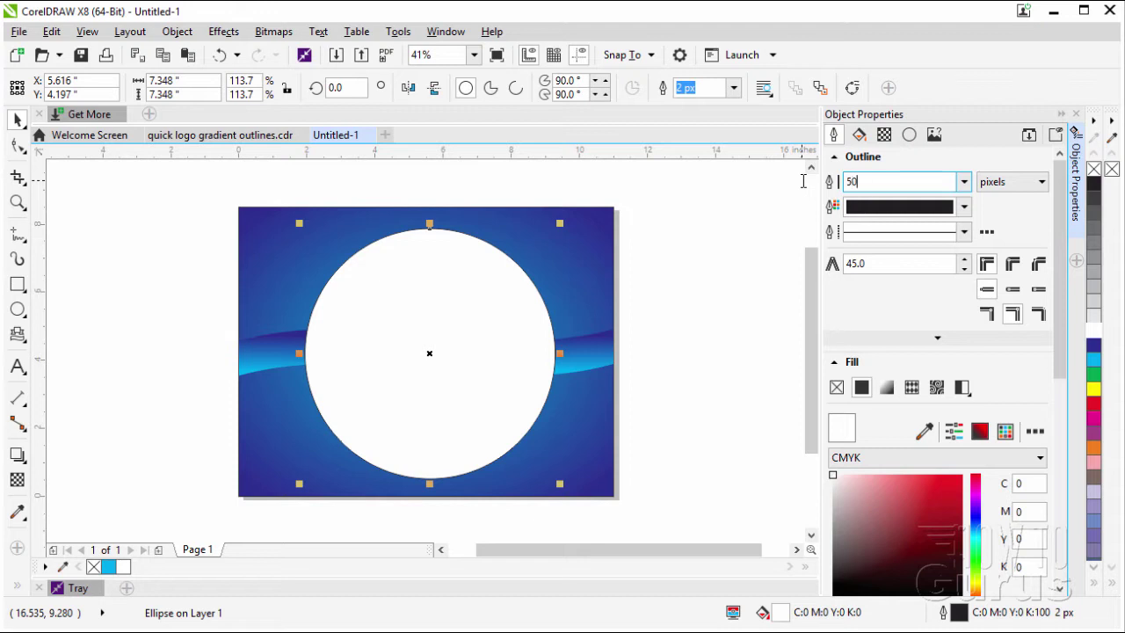
- Set the white circle's outline width to 50 px and convert that outline to a separate ring object
key(Return)
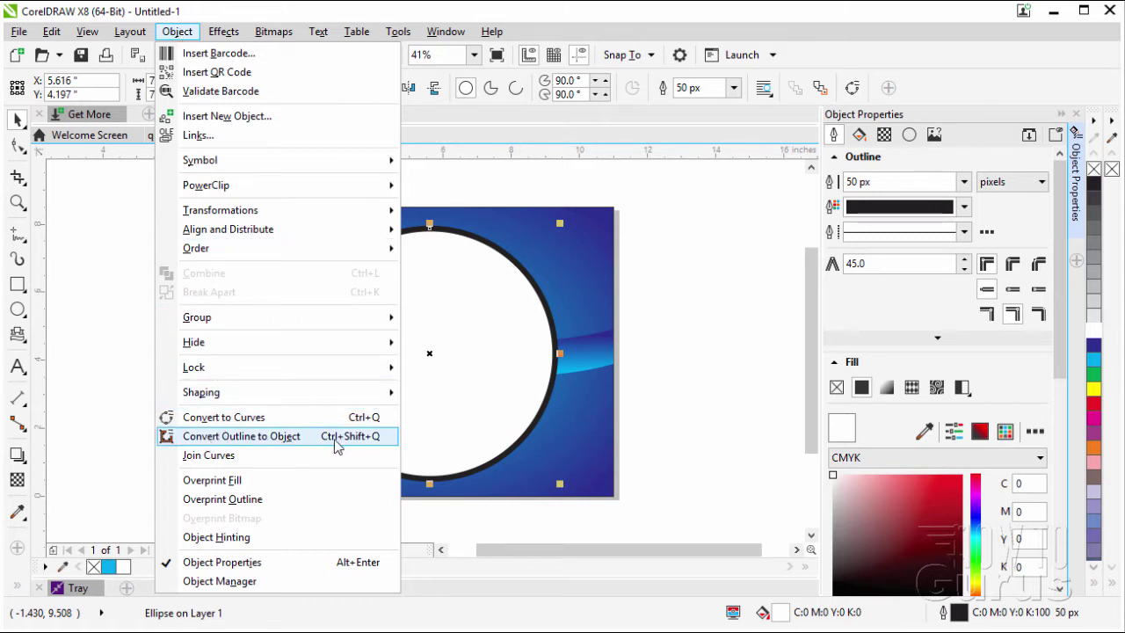
click(239, 440)
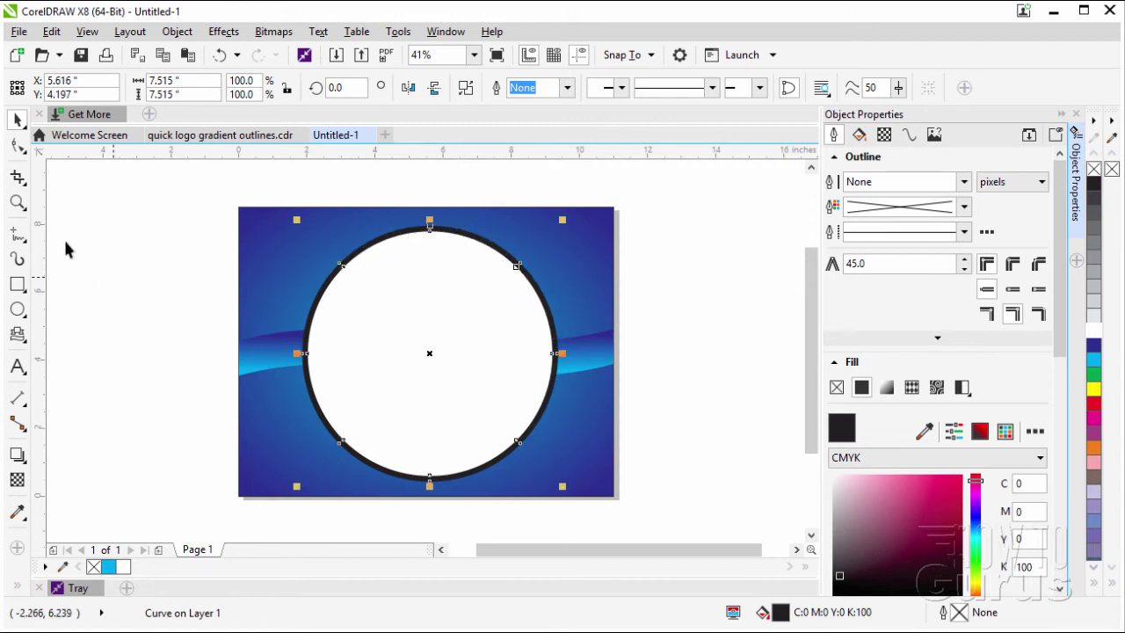
click(379, 360)
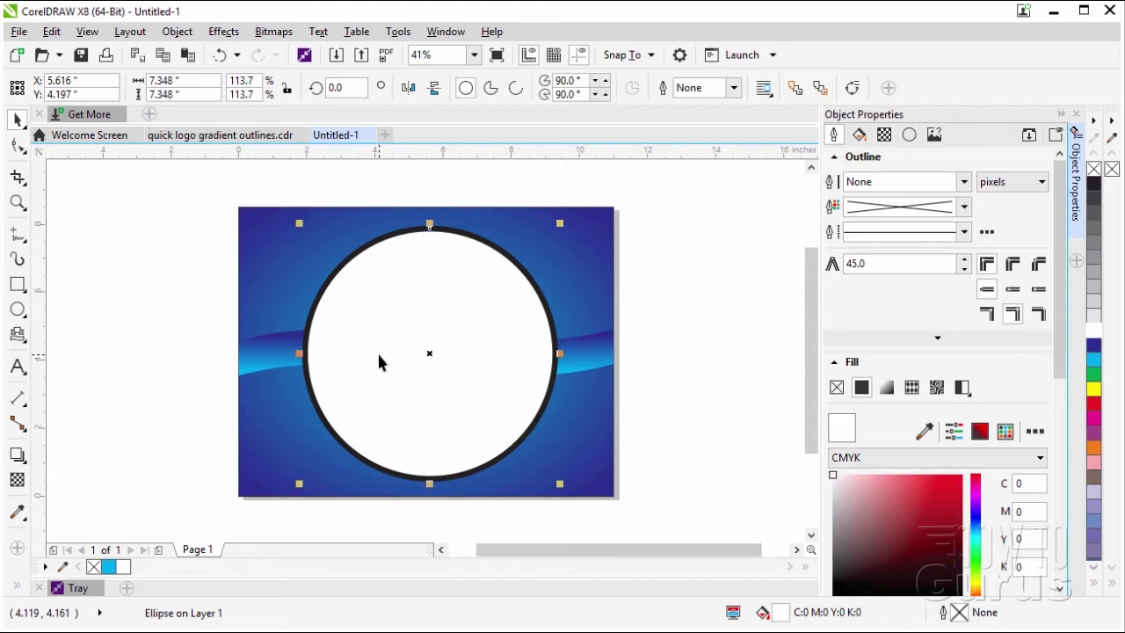
click(327, 284)
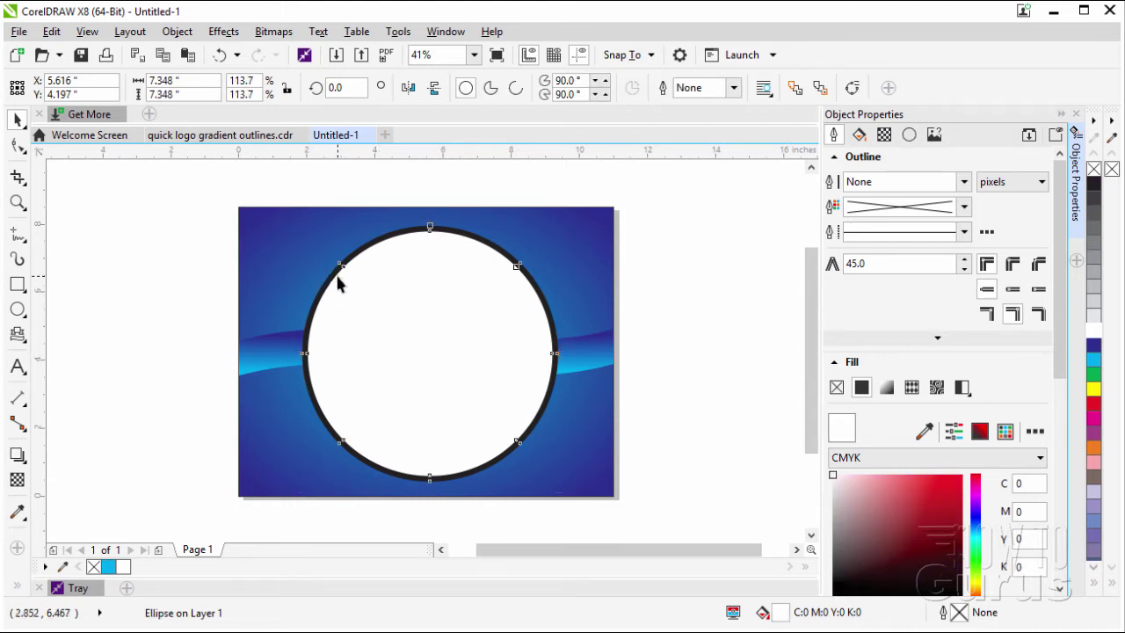
click(338, 281)
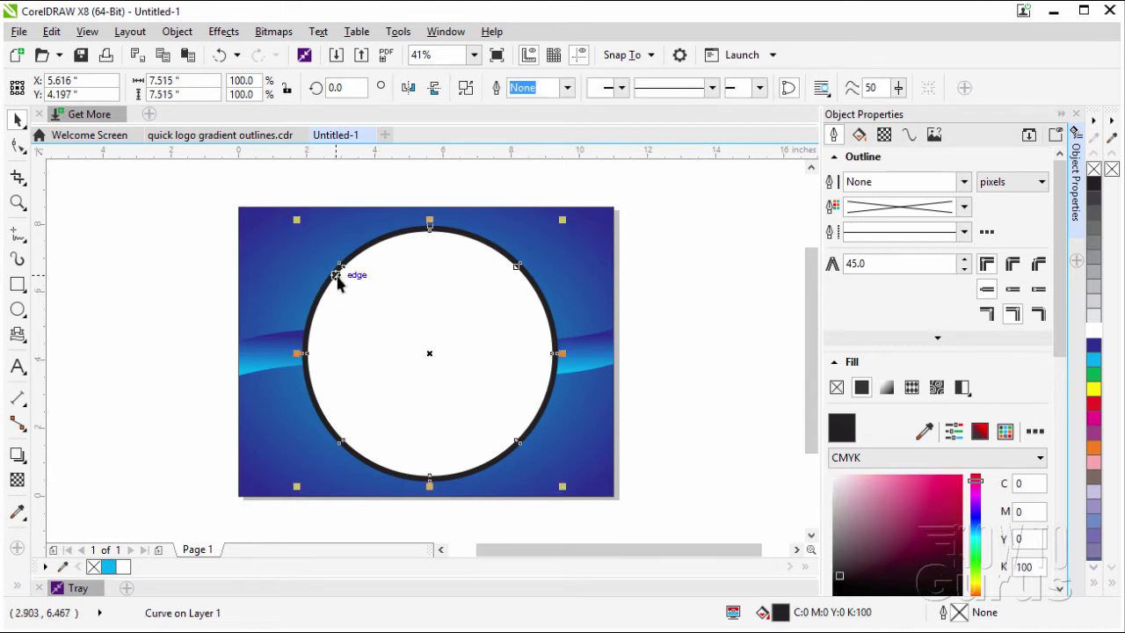
- Apply a uniform transparency of 85 to the white circle inside the black ring
click(410, 311)
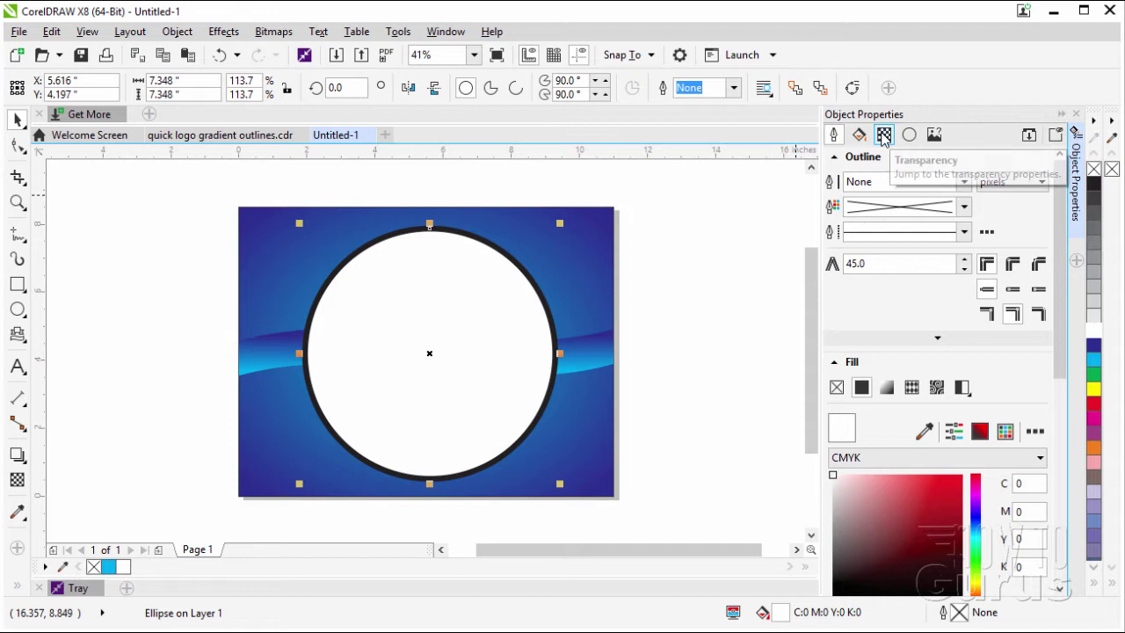
click(19, 481)
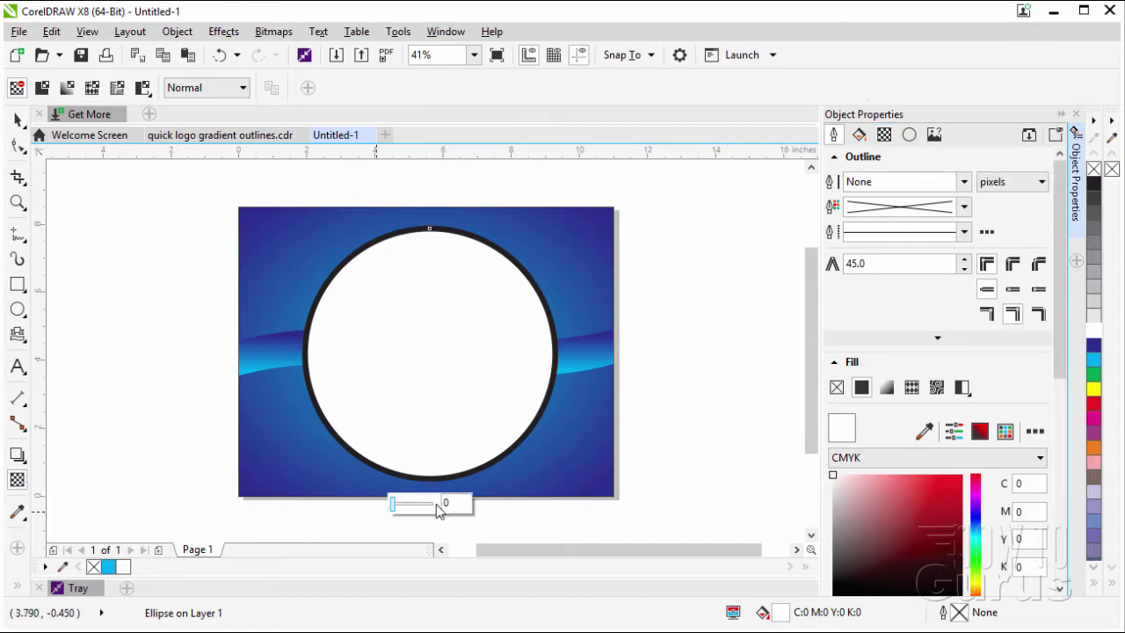
click(456, 507)
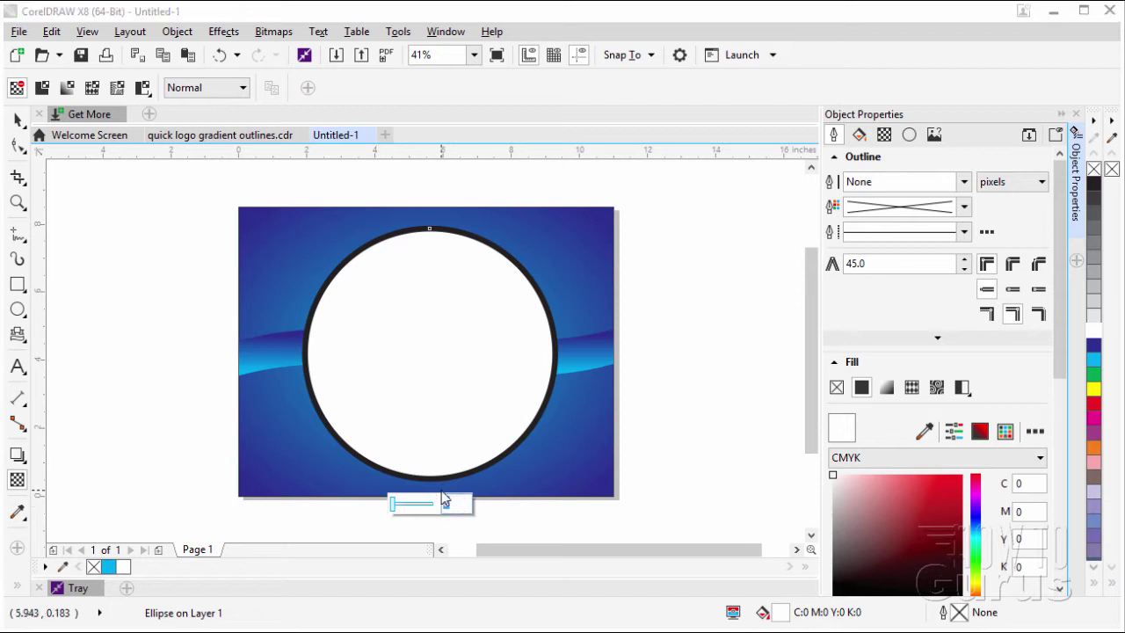
text(90)
key(Return)
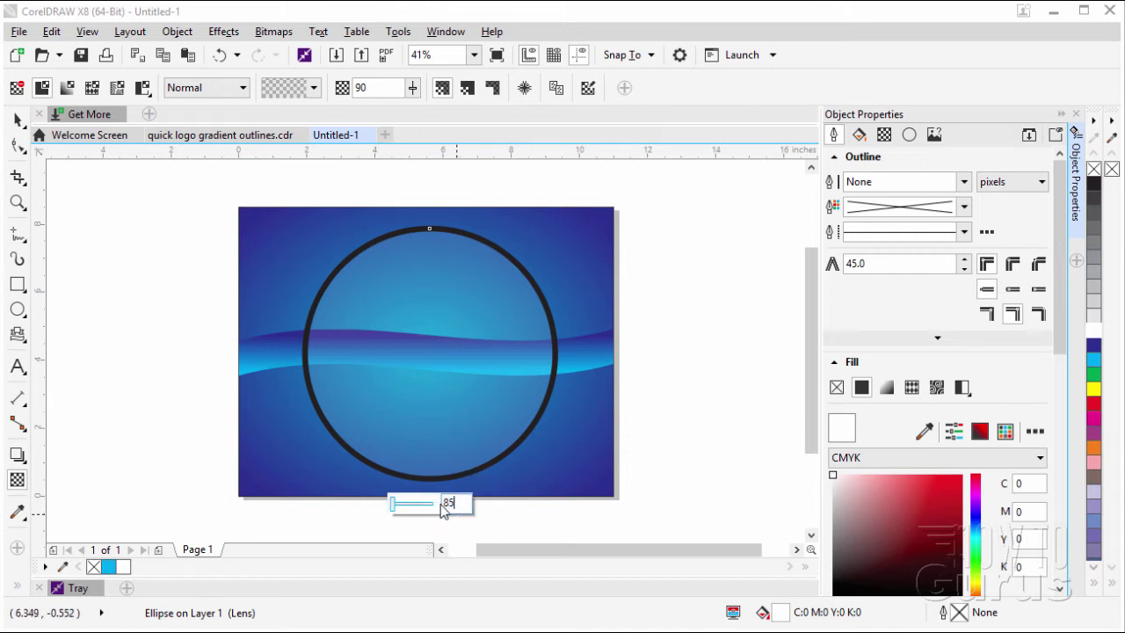
text(85)
key(Return)
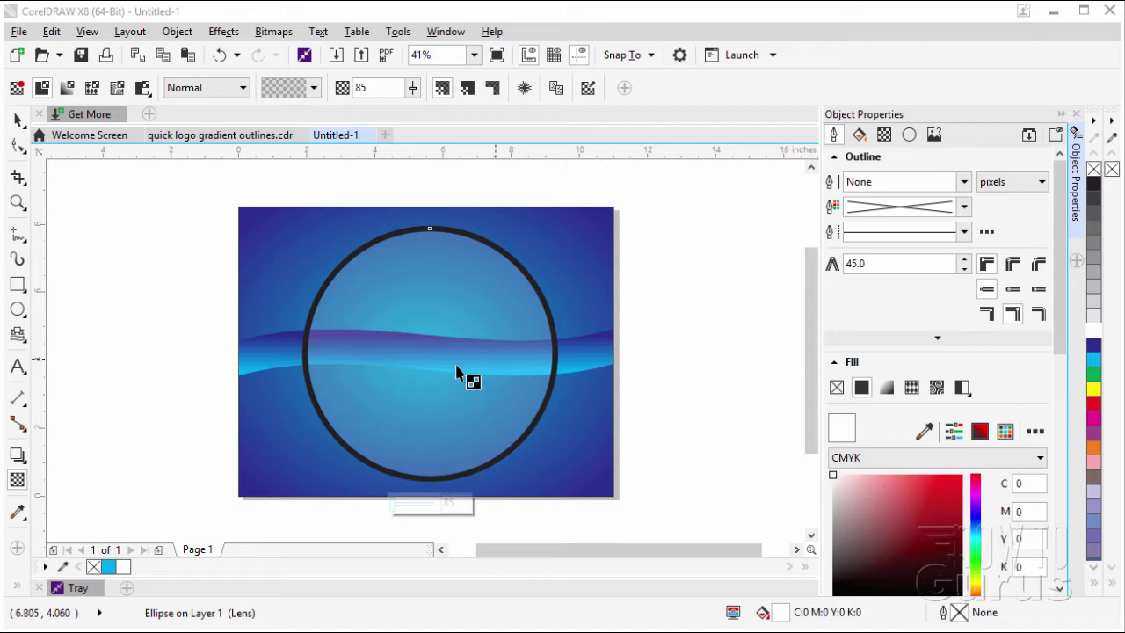
- Give the transparent circle a linear fountain fill from white on its left edge to black on its right edge, and deselect it
click(18, 120)
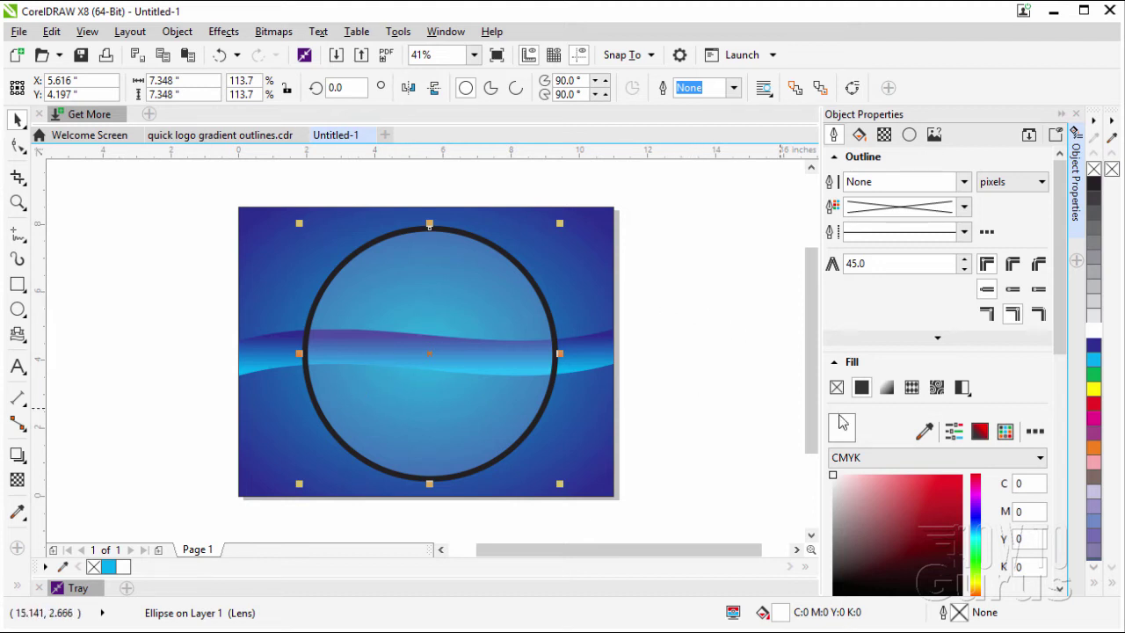
click(887, 390)
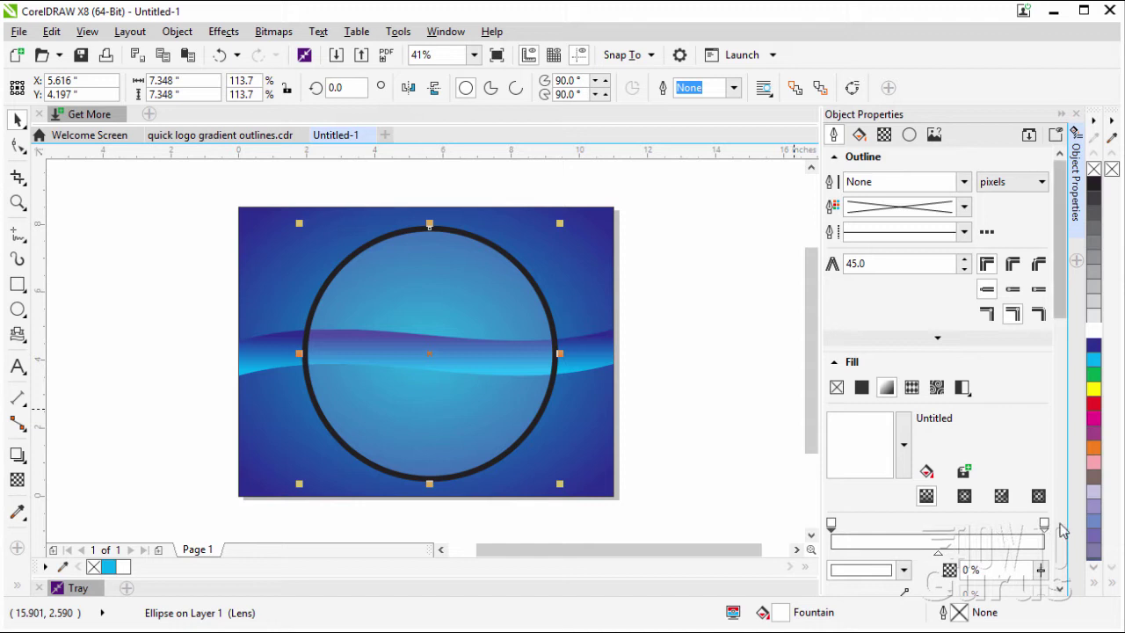
key(ctrl+z)
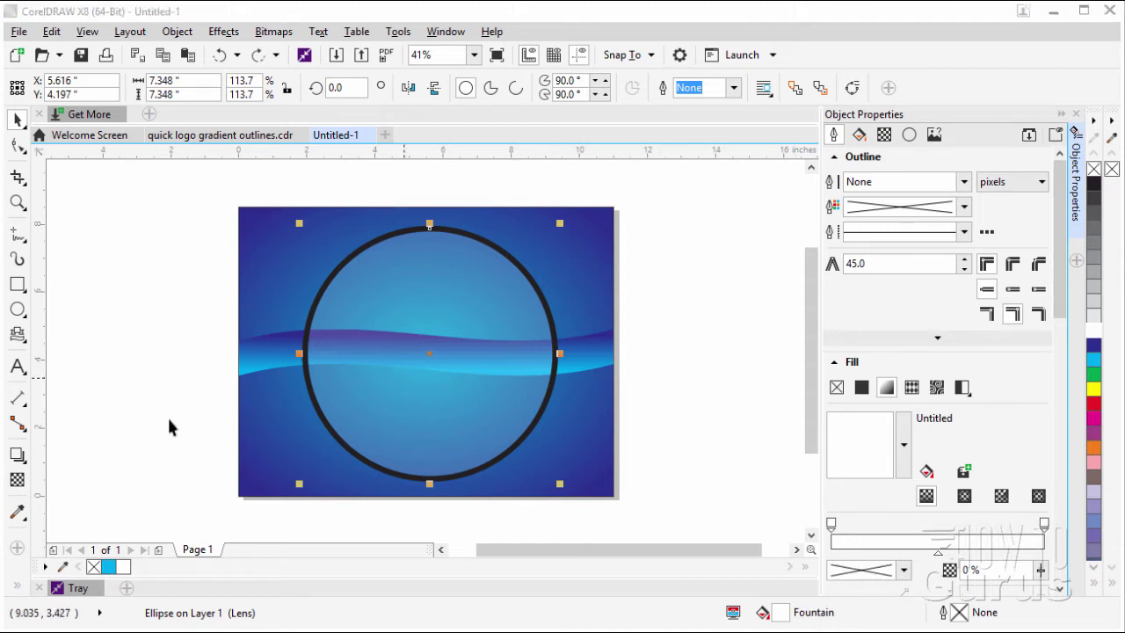
click(19, 591)
click(46, 470)
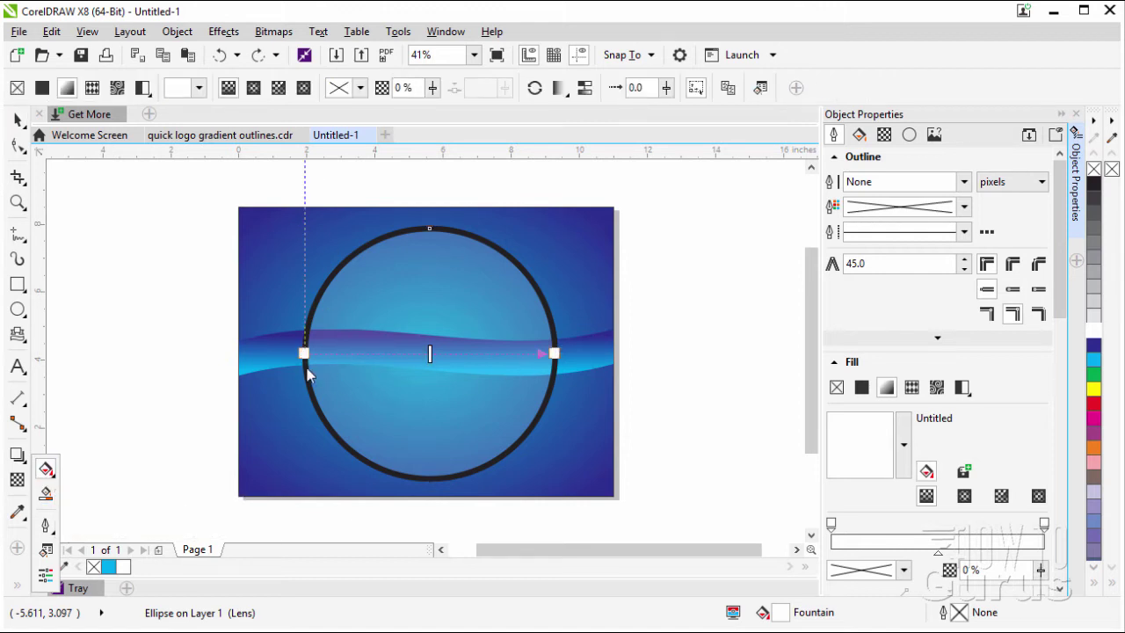
click(554, 355)
click(523, 381)
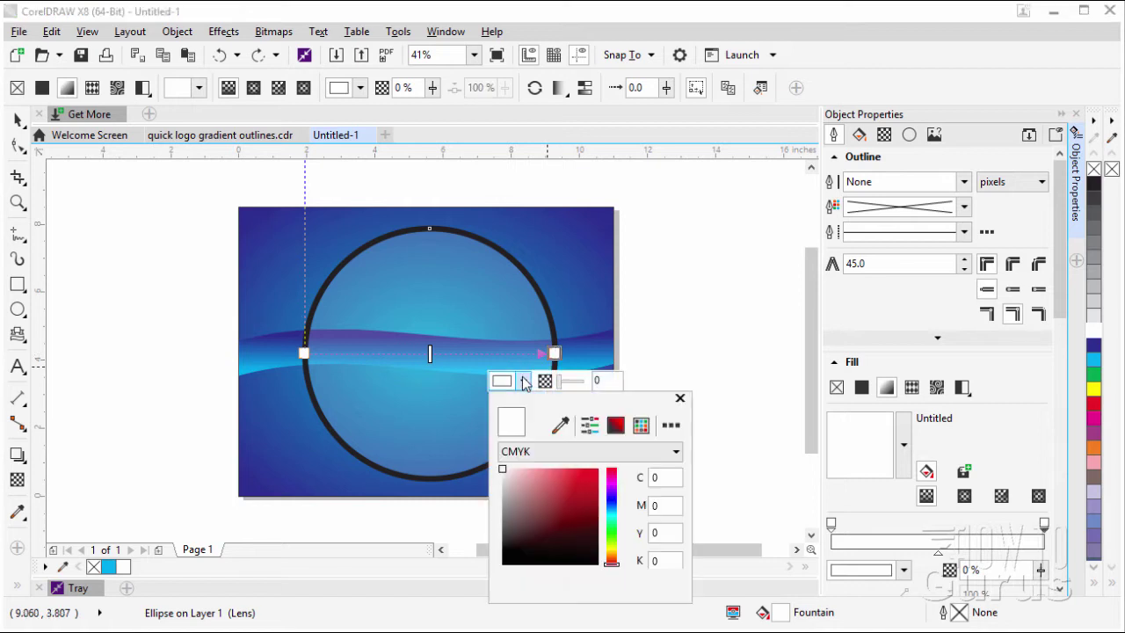
drag(525, 497, 502, 582)
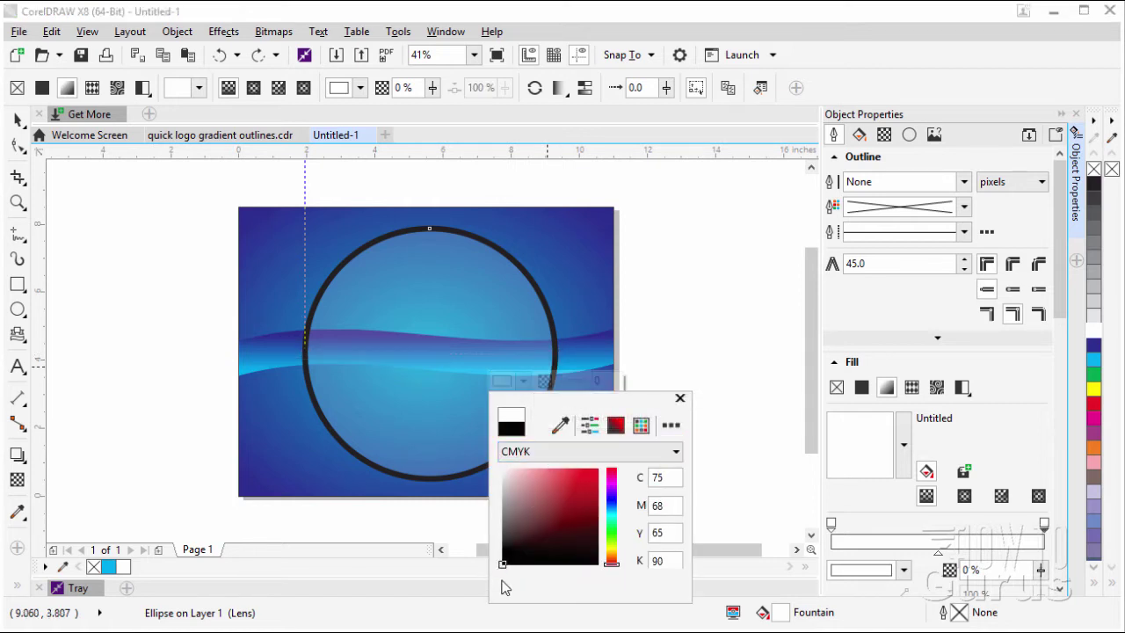
click(679, 399)
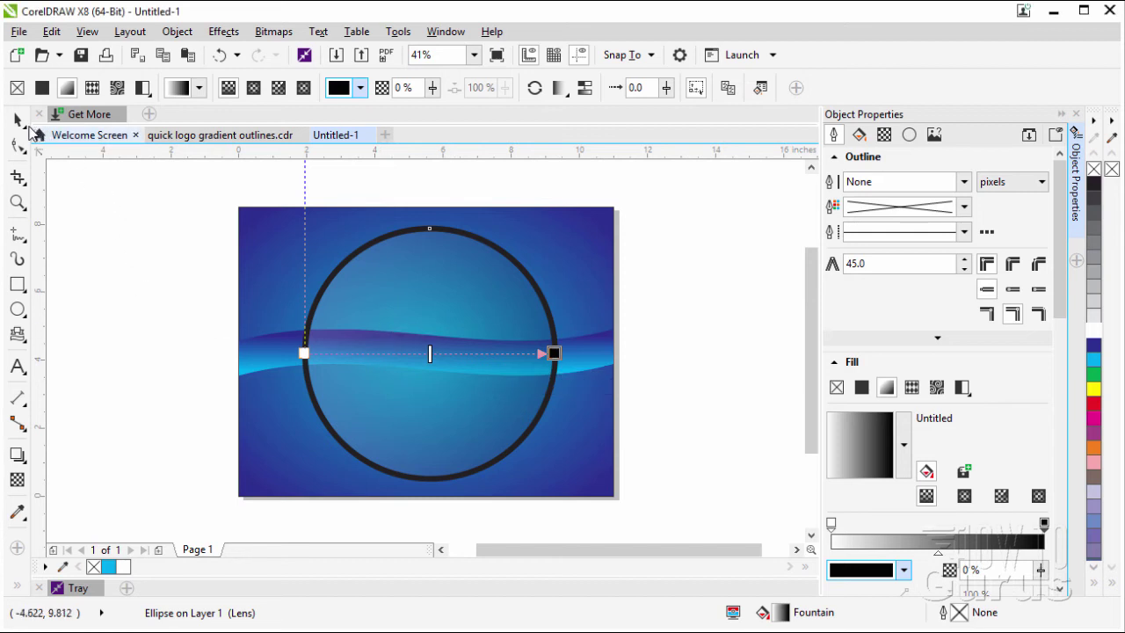
key(space)
key(Escape)
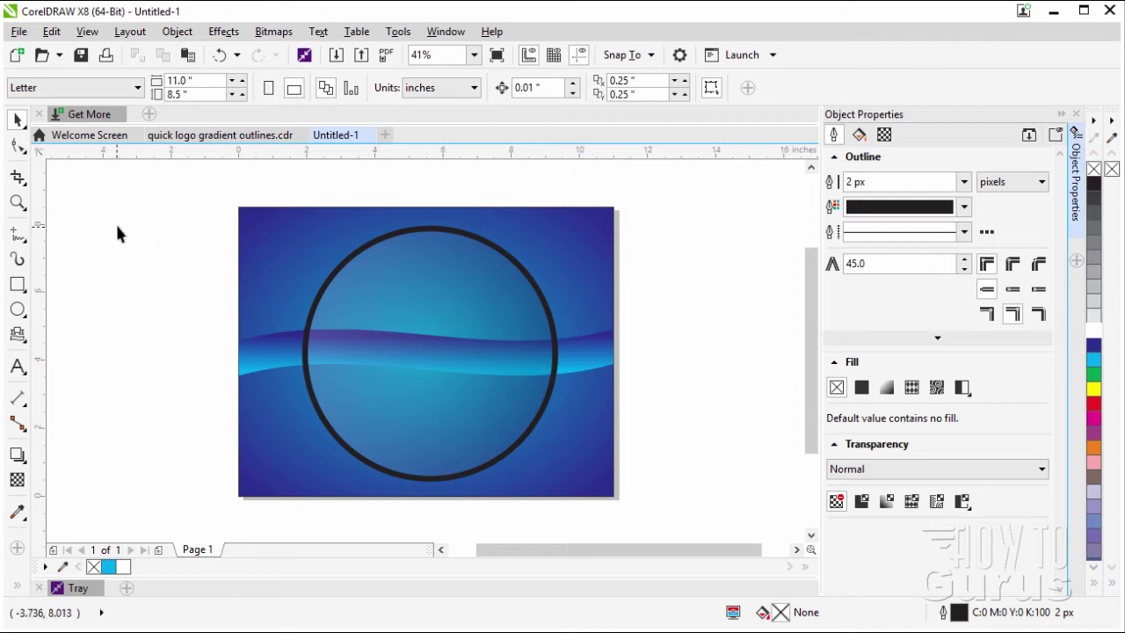
- Draw a wide ellipse about 12.47 by 3.85 inches across the circle's upper part, with white fill and no outline
click(18, 309)
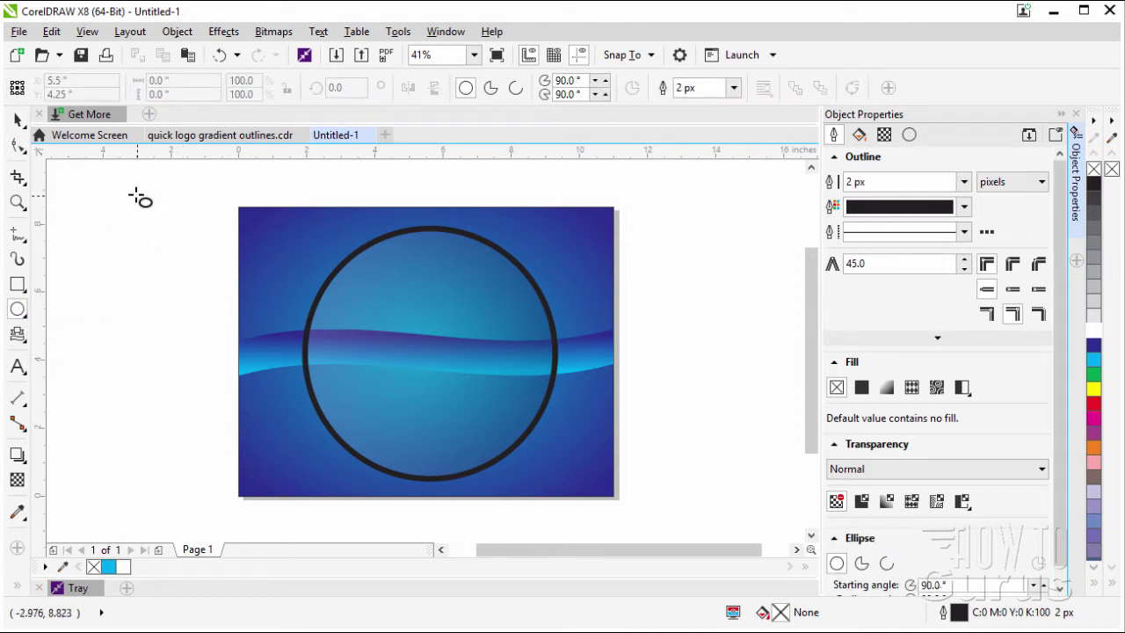
mouse_move(136, 191)
mouse_down()
mouse_move(574, 327)
mouse_move(563, 326)
mouse_up()
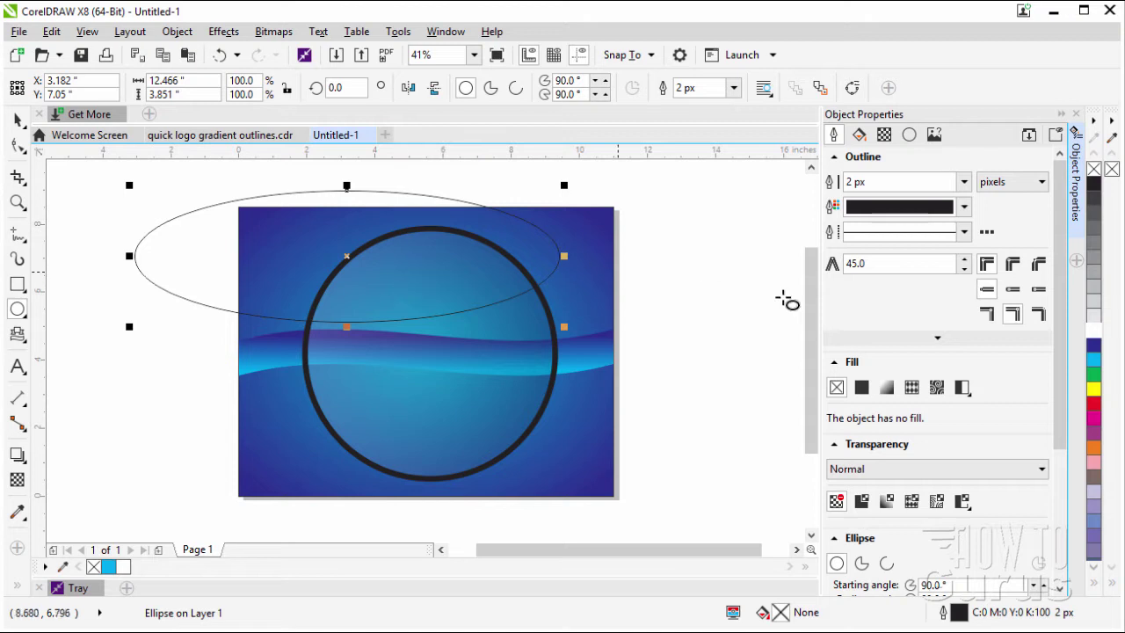
click(1094, 331)
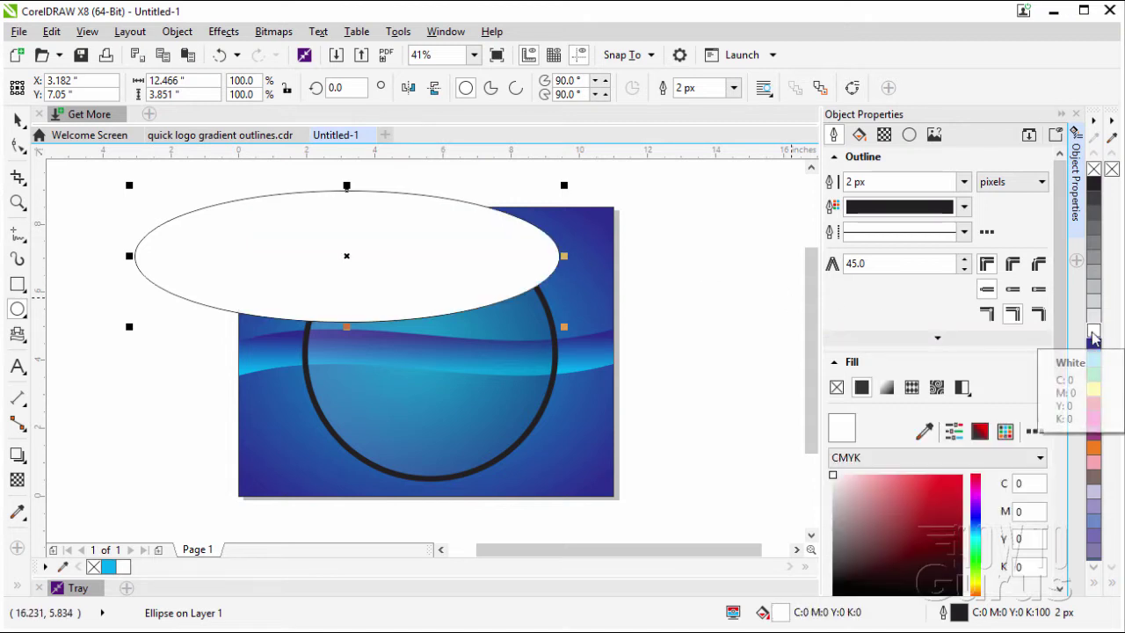
click(965, 182)
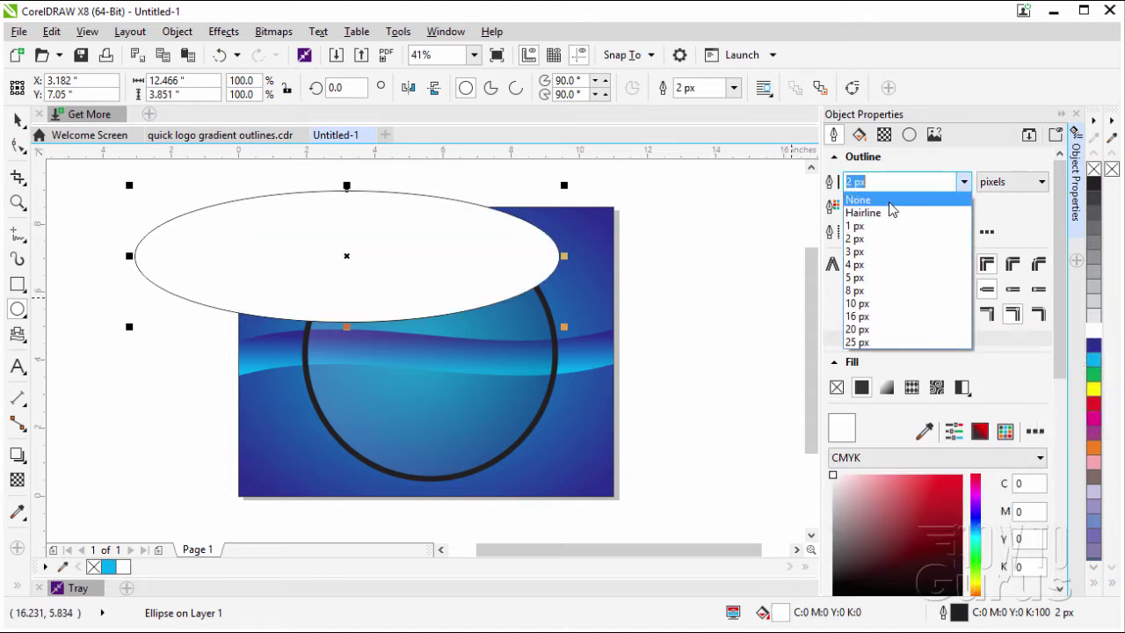
click(888, 202)
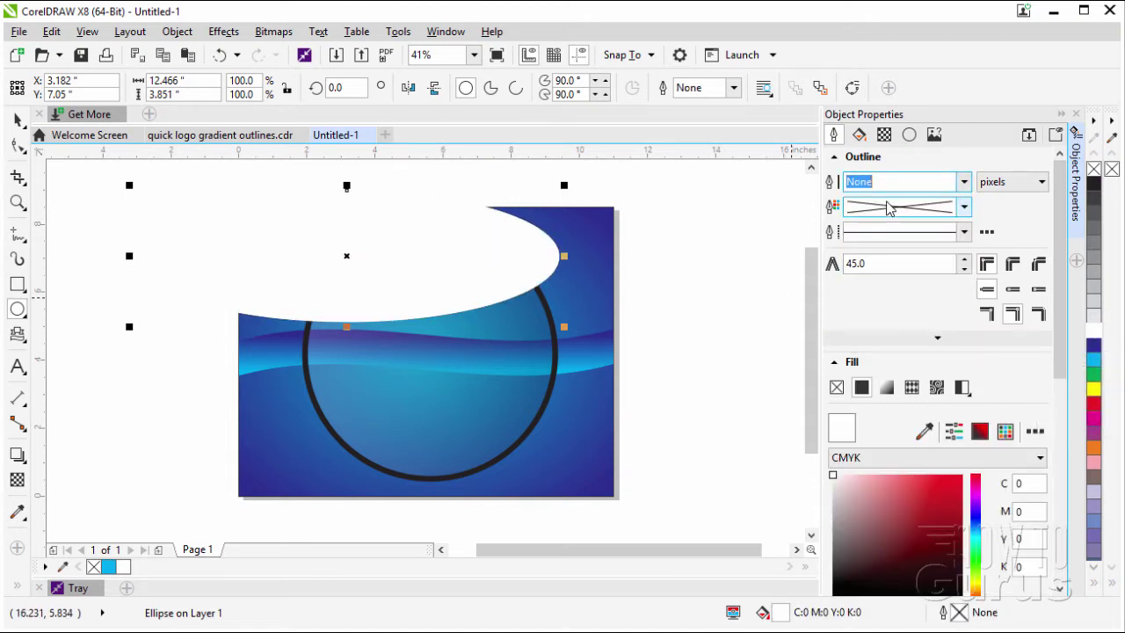
- Apply a uniform transparency of 75 to the white ellipse and deselect it
click(17, 120)
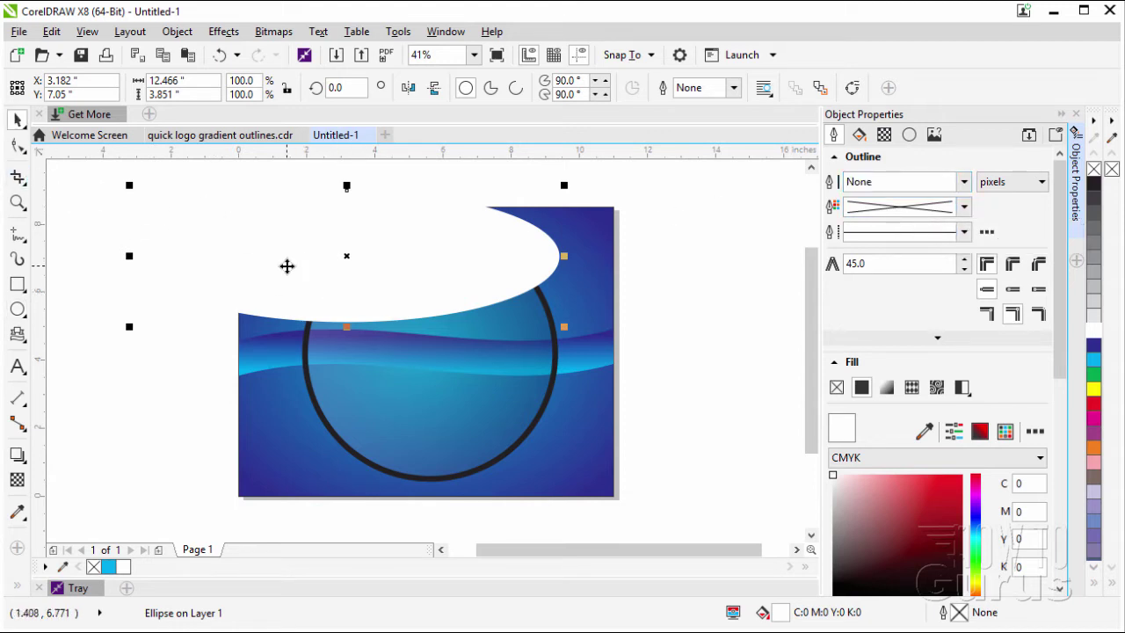
click(18, 479)
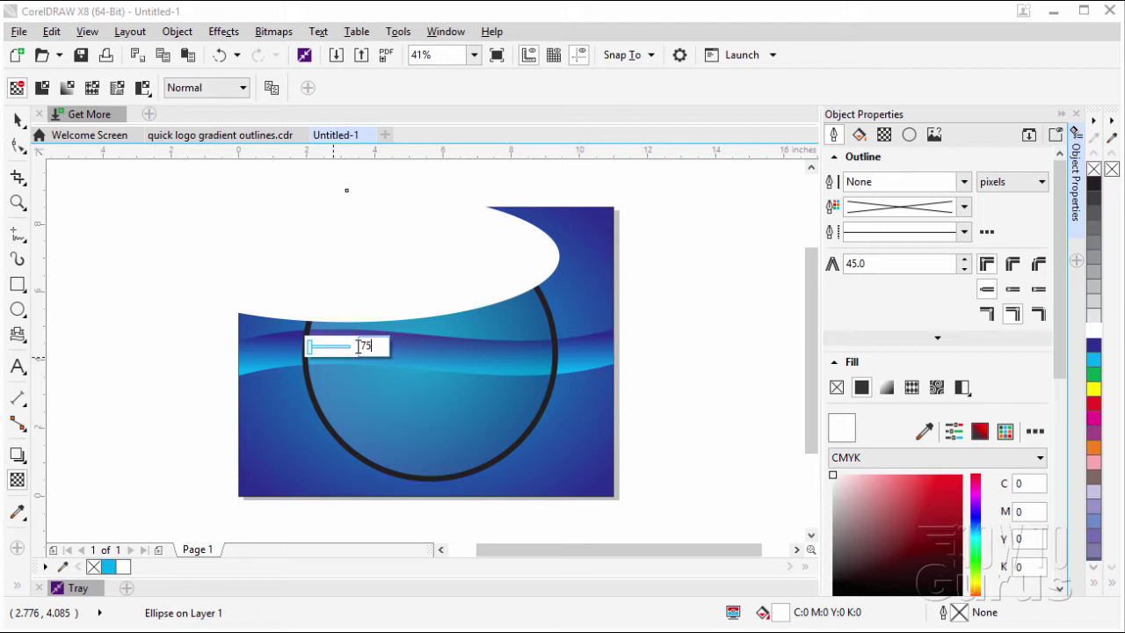
key(Return)
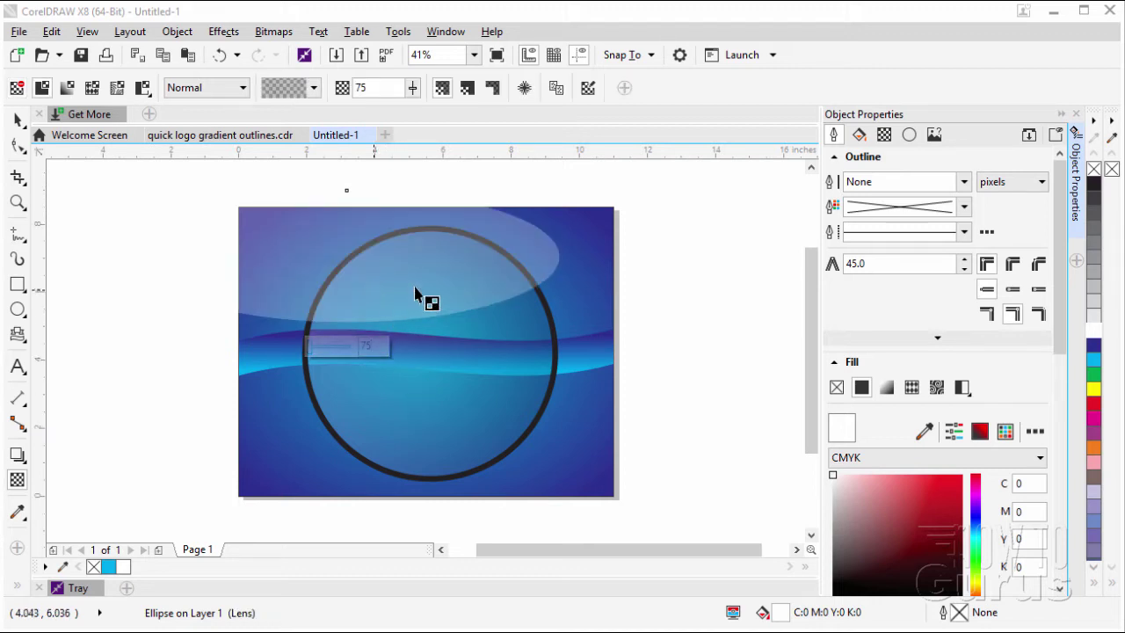
click(18, 119)
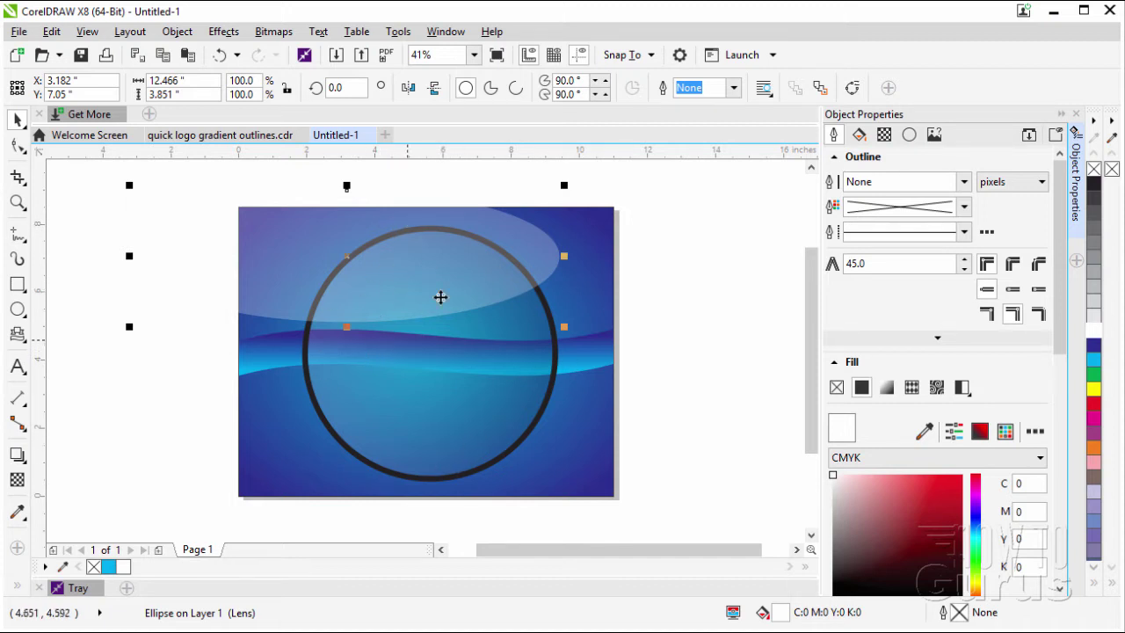
click(694, 271)
- PowerClip the transparent ellipse inside the gradient circle as a glossy highlight, and deselect the result
click(317, 244)
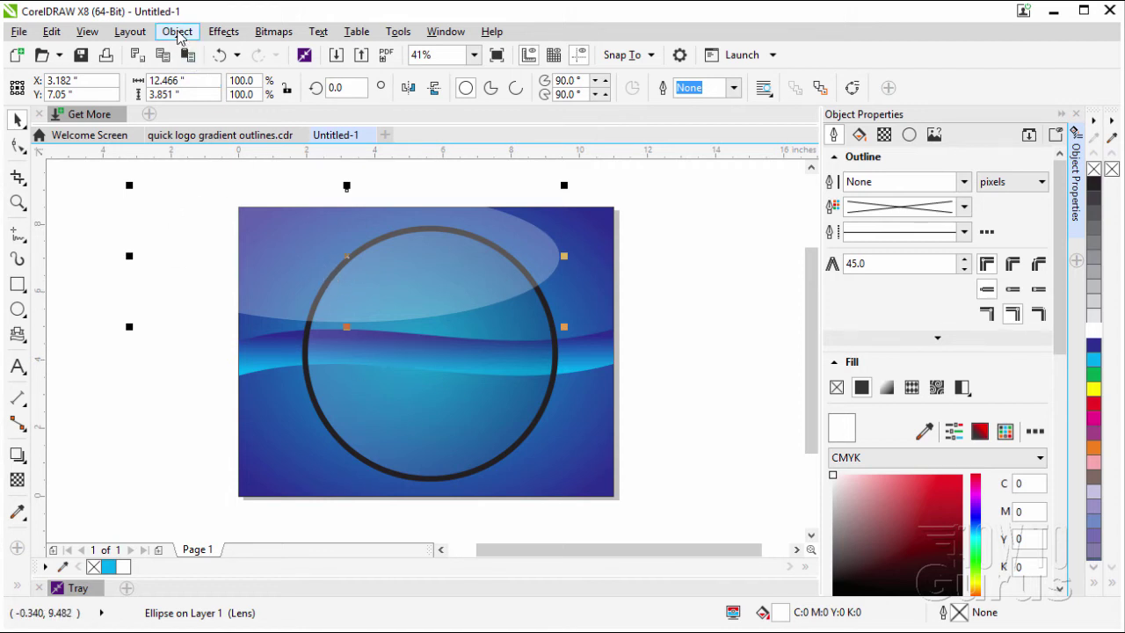
click(176, 31)
mouse_move(226, 194)
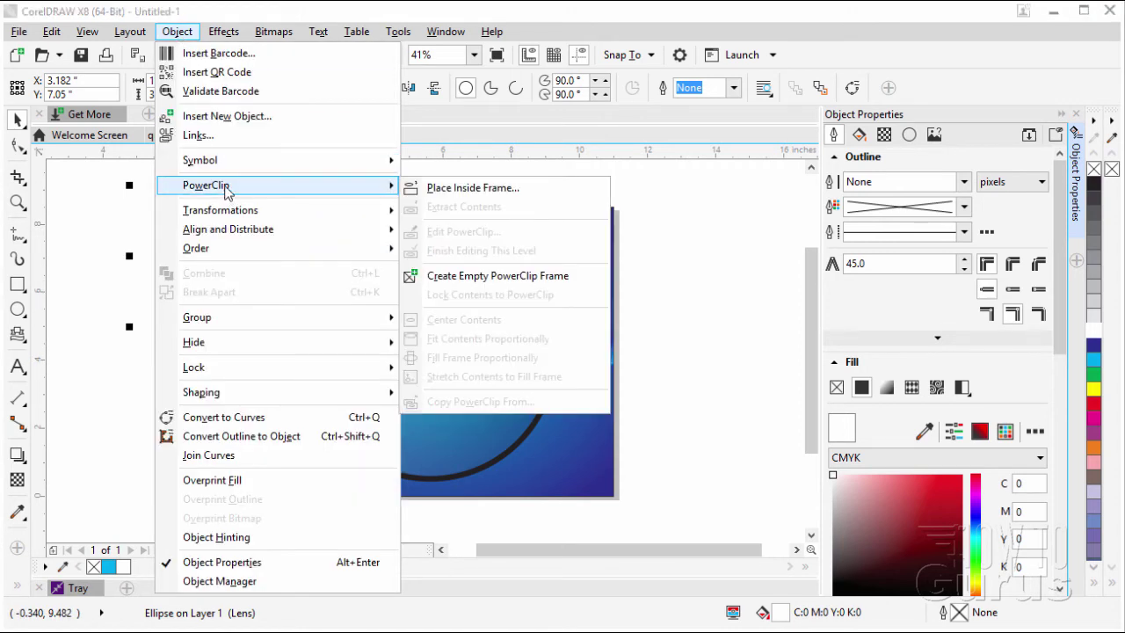
click(471, 190)
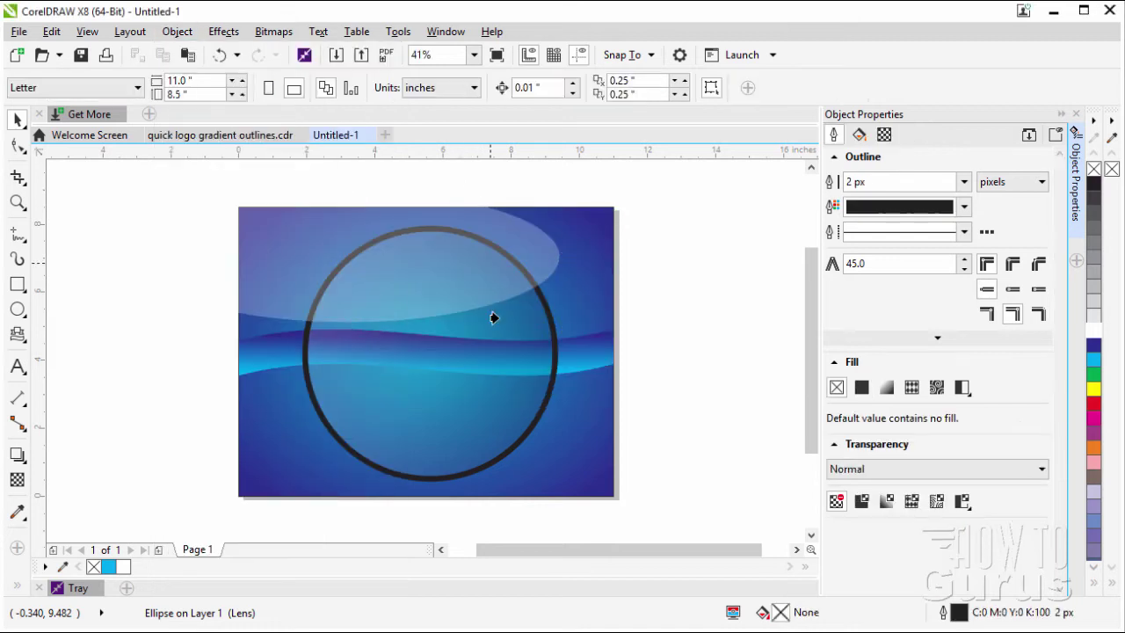
click(416, 382)
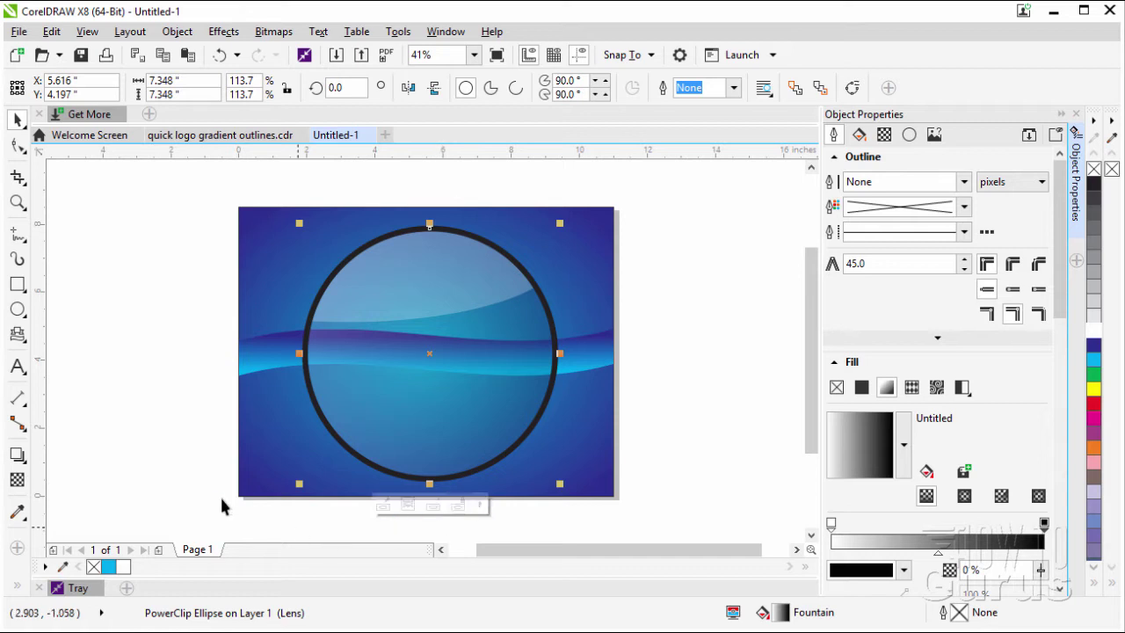
click(162, 464)
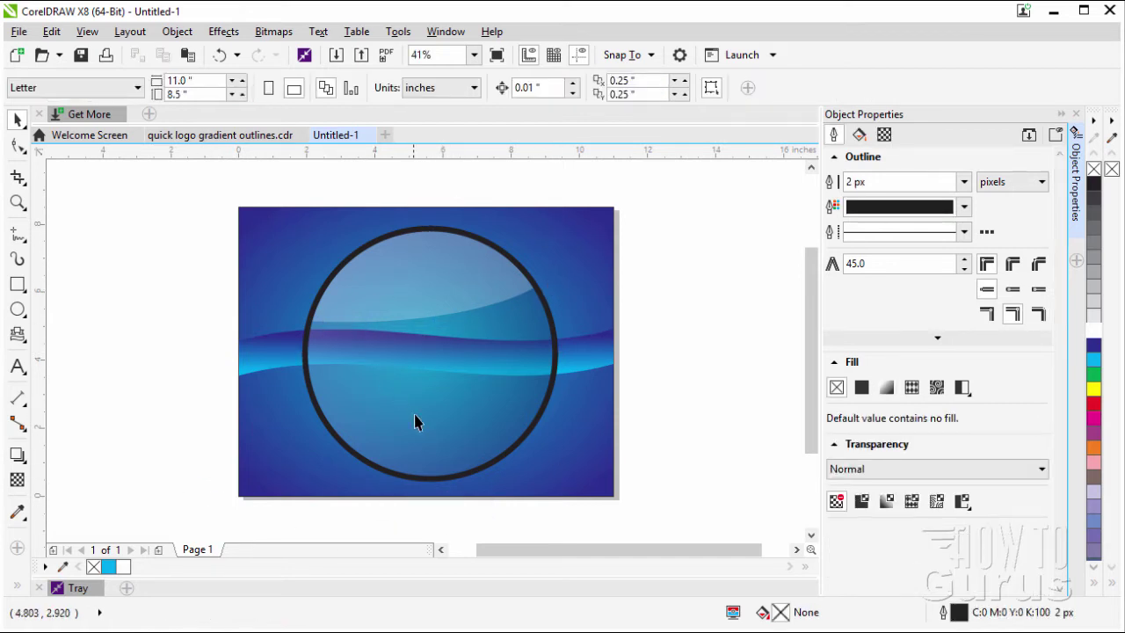
- Open the circle's PowerClip contents and give the ellipse a linear fountain fill from white on its left edge to black on its right edge
click(412, 271)
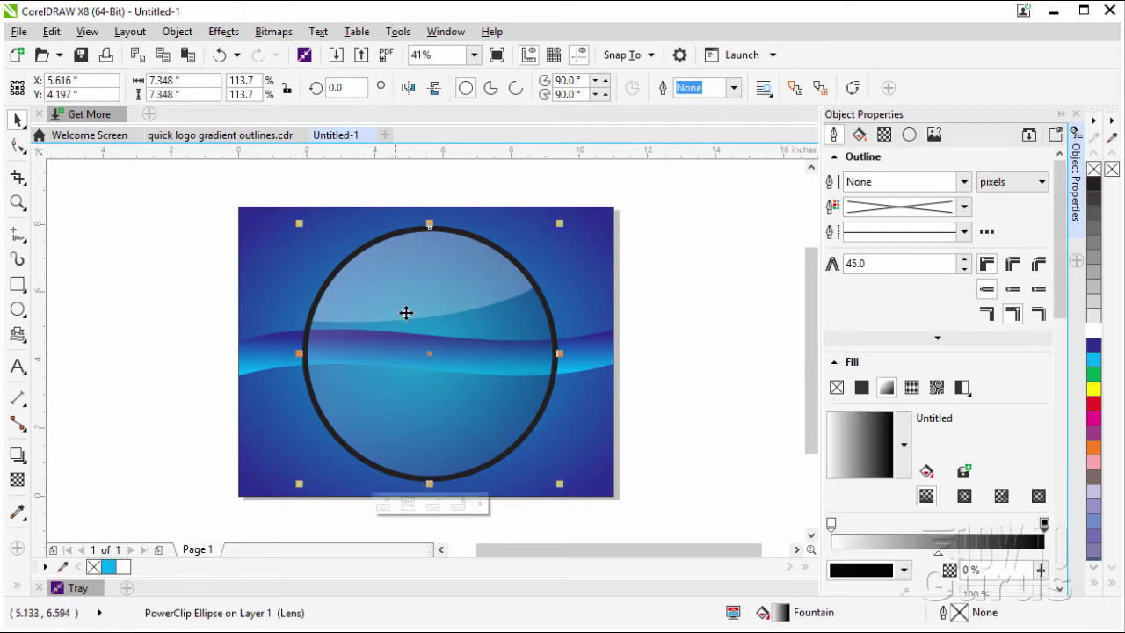
click(384, 506)
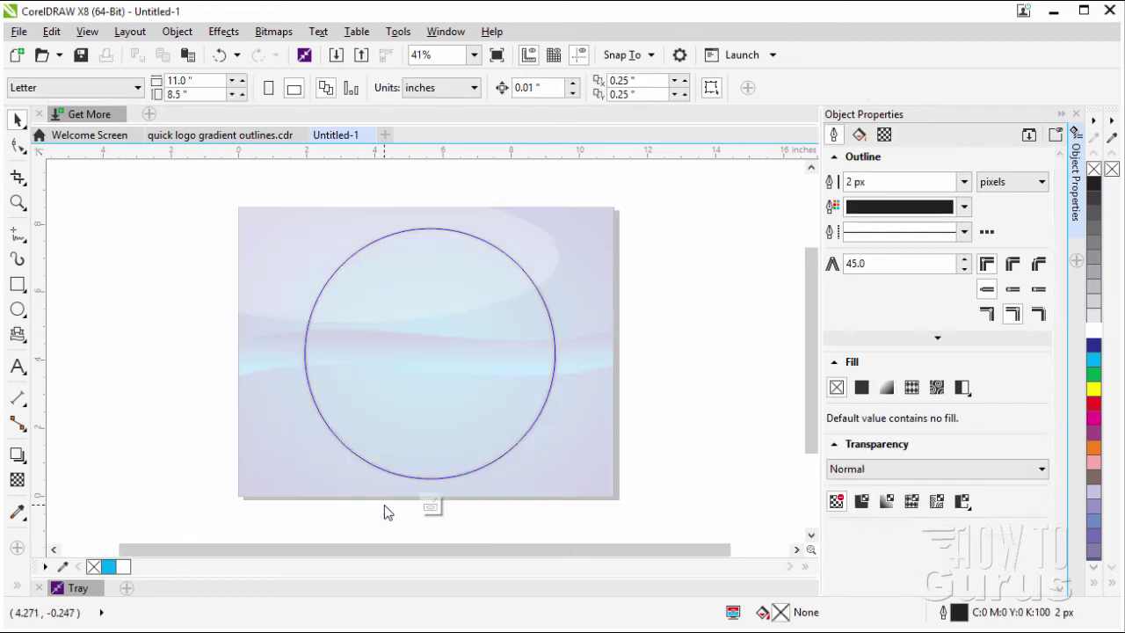
click(426, 283)
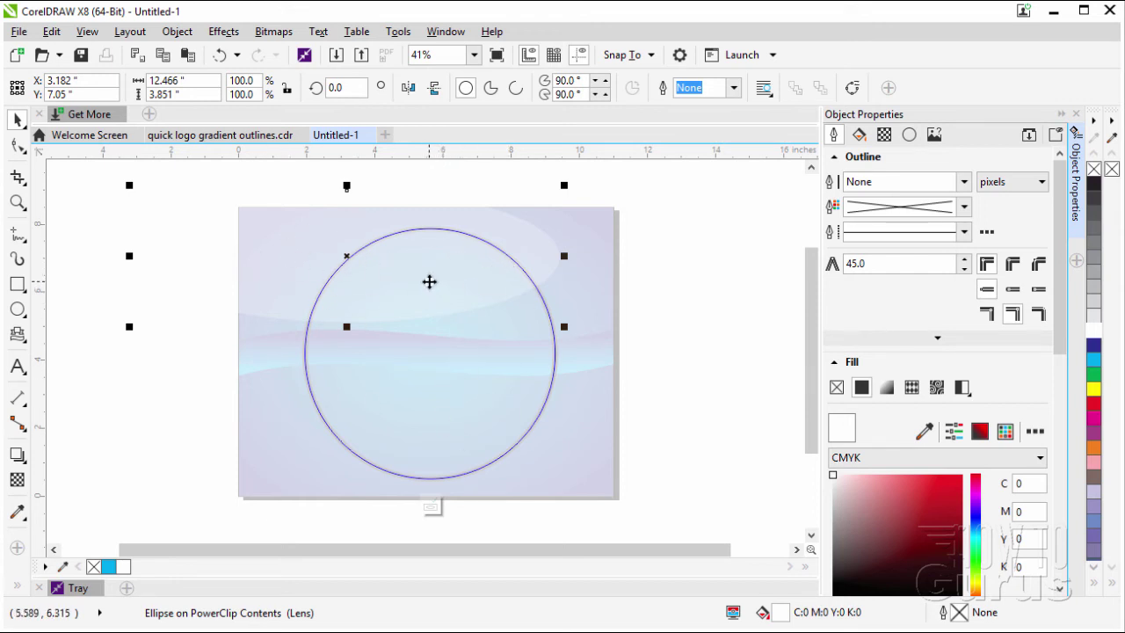
click(892, 390)
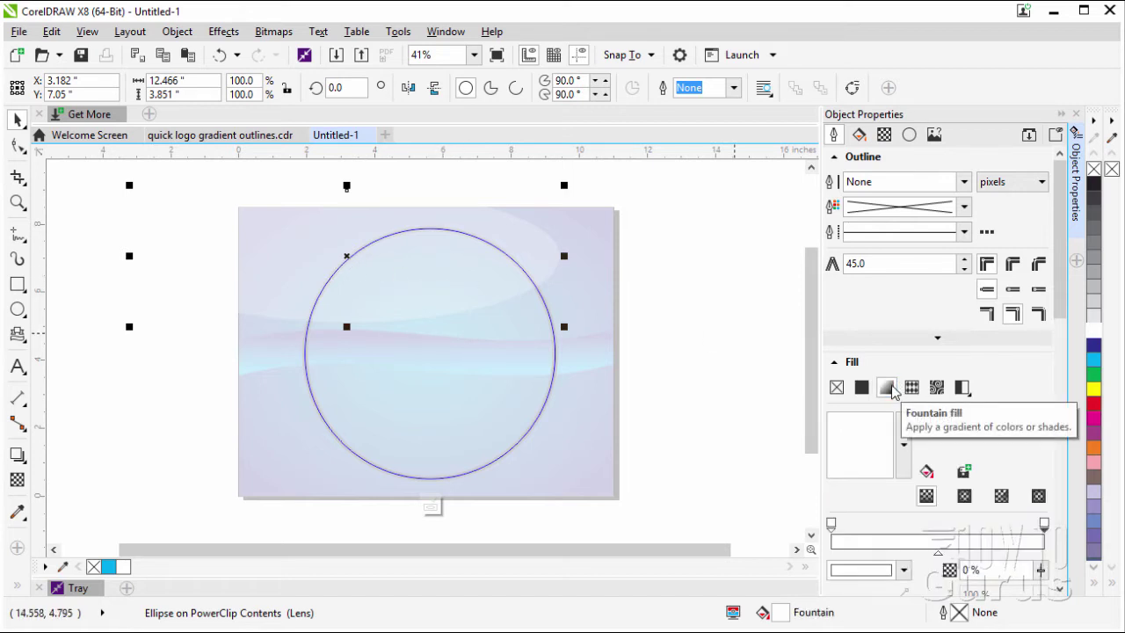
click(18, 588)
click(46, 469)
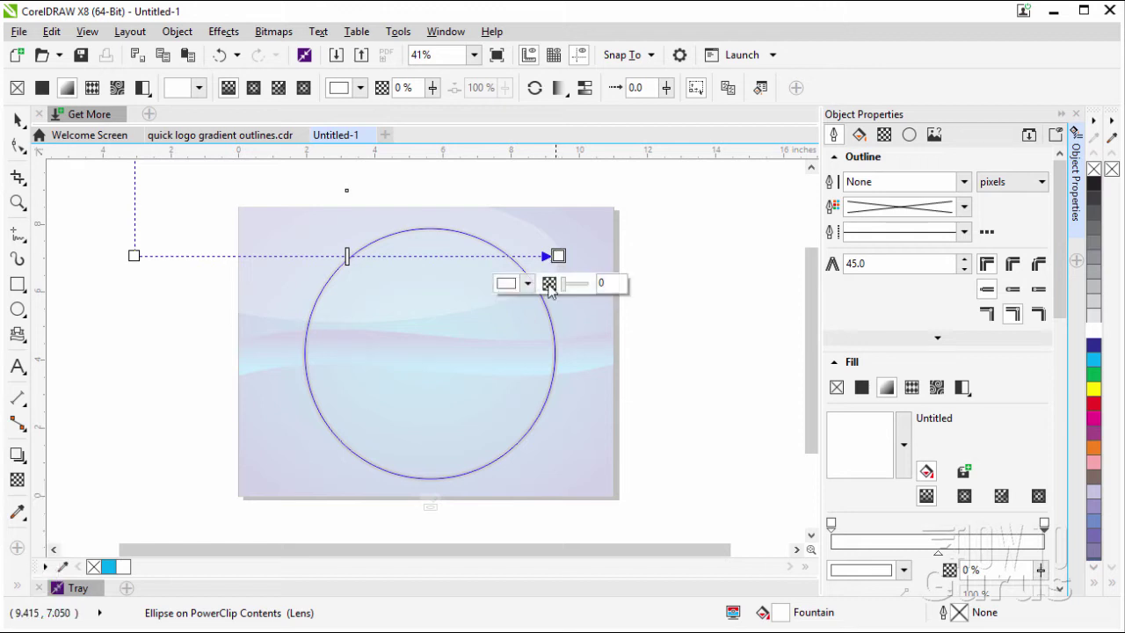
click(527, 283)
drag(553, 396, 504, 468)
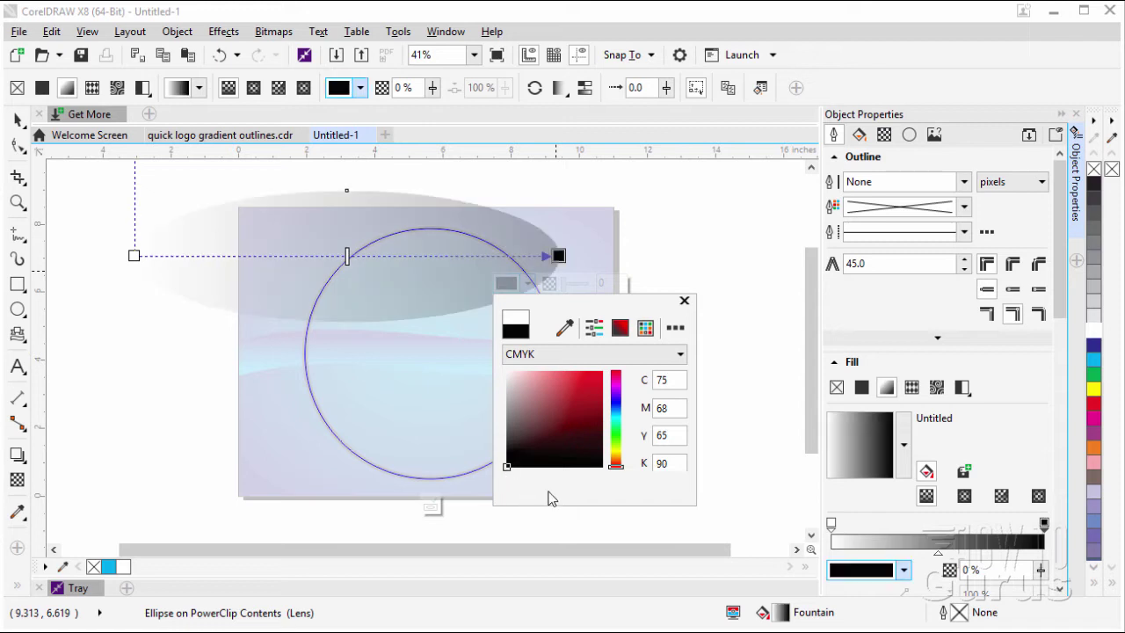
click(684, 300)
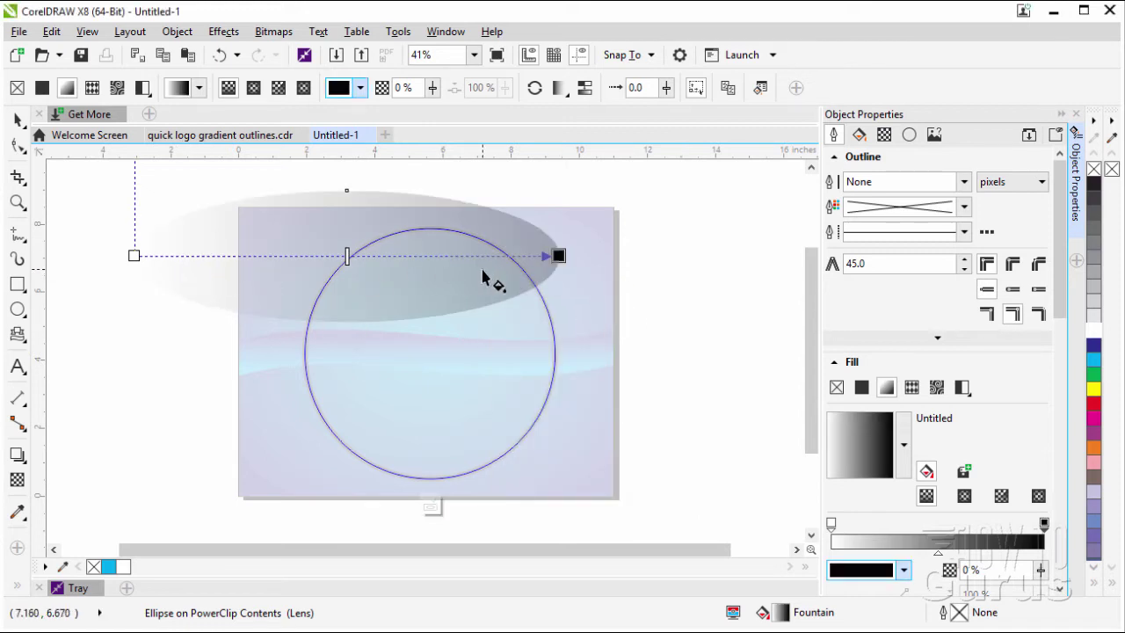
- Shift the ellipse gradient's midpoint toward its black end, finish editing the PowerClip, and deselect the circle
drag(347, 255, 475, 254)
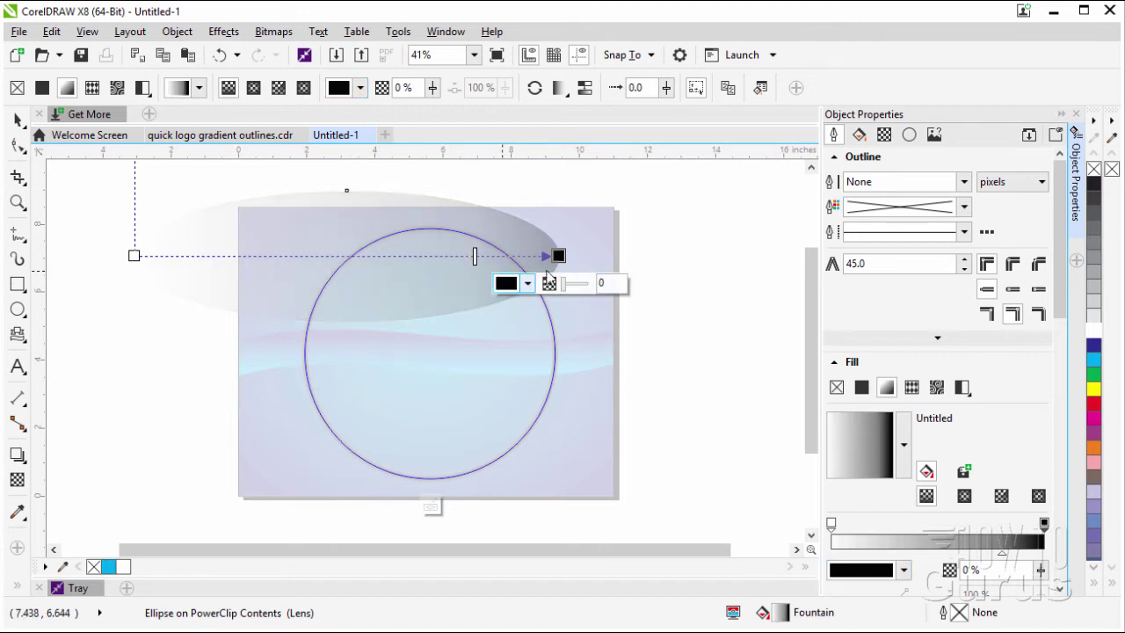
click(682, 280)
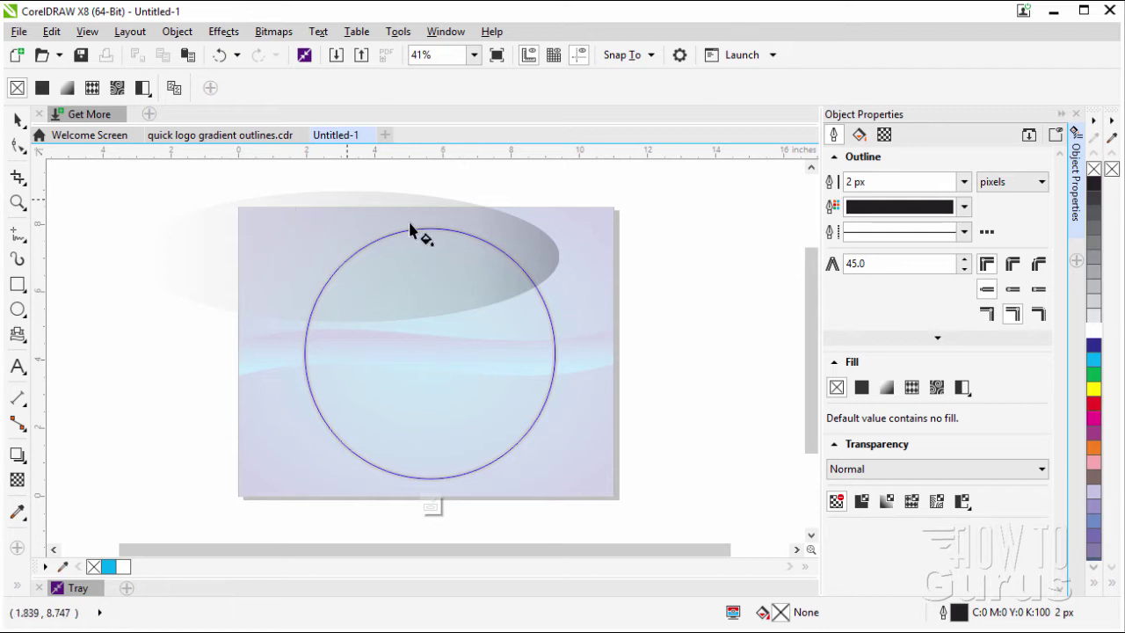
click(431, 508)
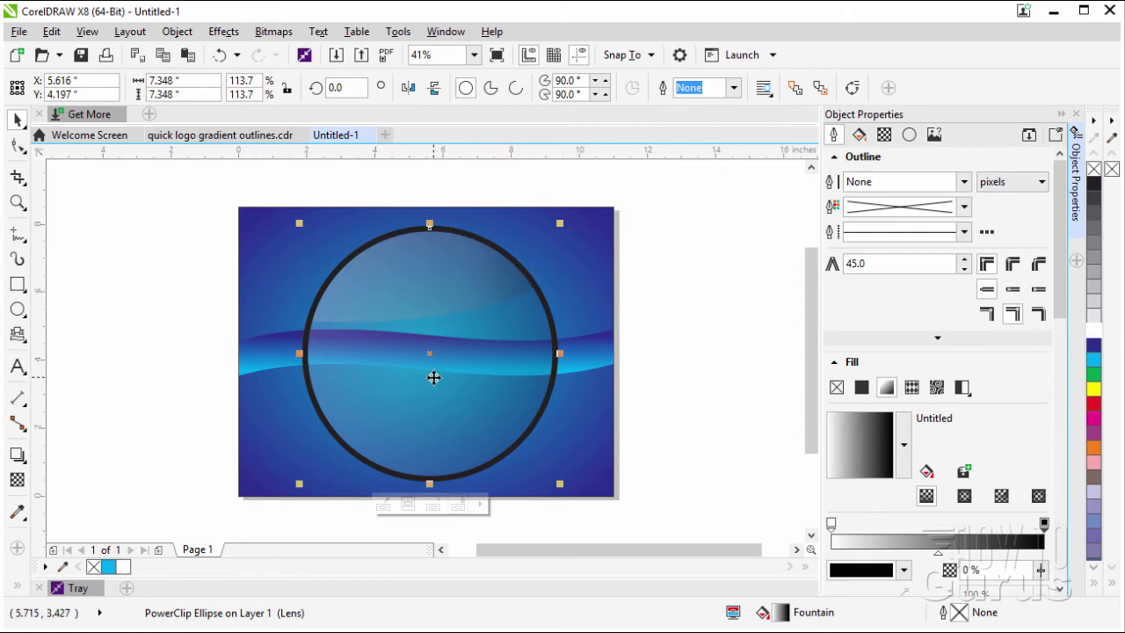
click(85, 220)
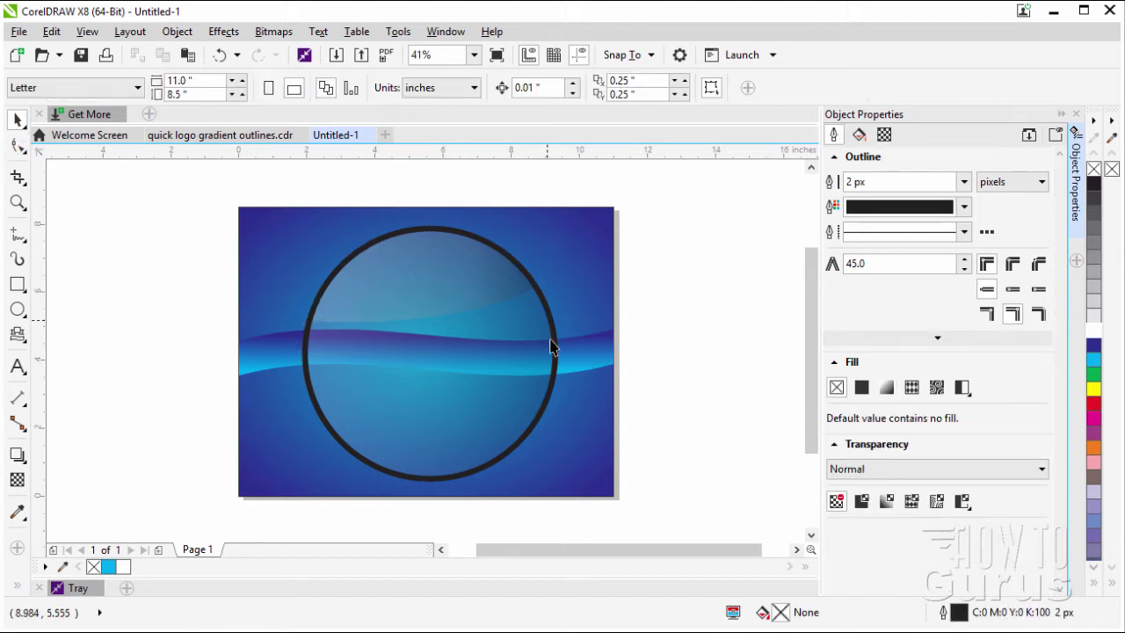
- Give the ring a linear fountain fill running vertically from black just above its upper edge to white just below its lower edge
click(321, 299)
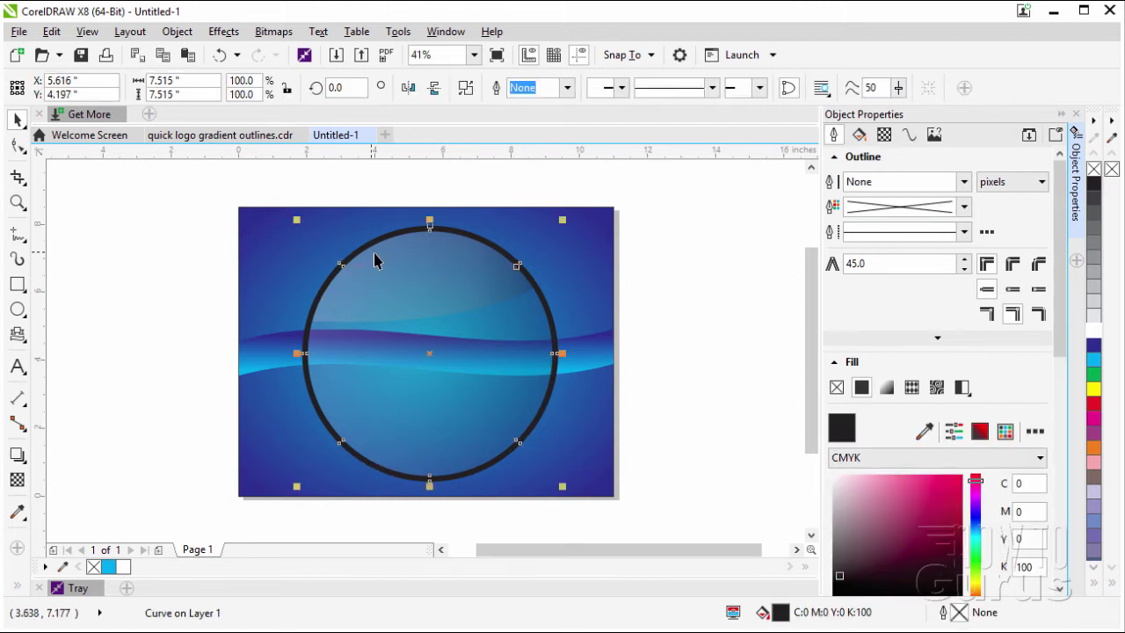
click(888, 388)
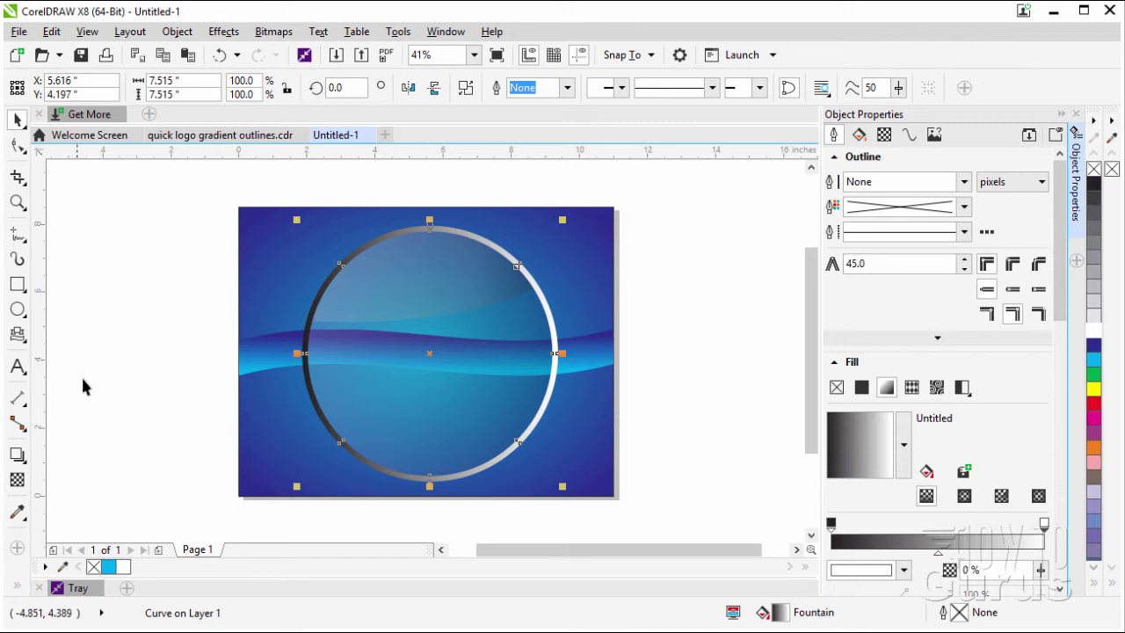
click(18, 587)
click(45, 469)
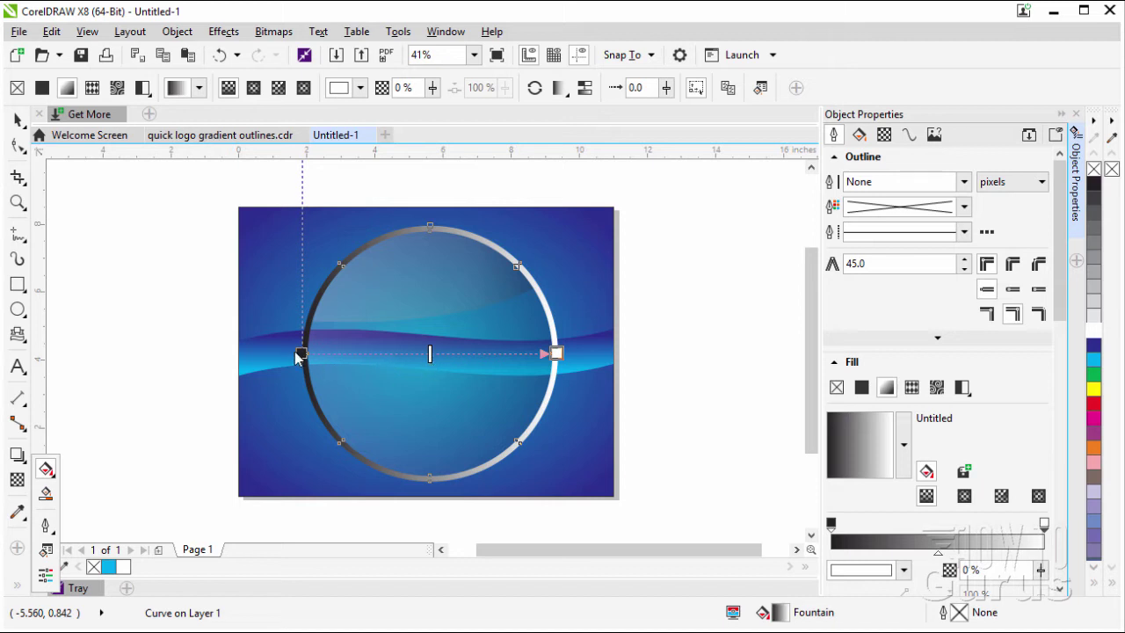
mouse_move(301, 355)
mouse_down()
mouse_move(327, 306)
mouse_move(384, 254)
mouse_move(431, 232)
mouse_move(435, 215)
mouse_up()
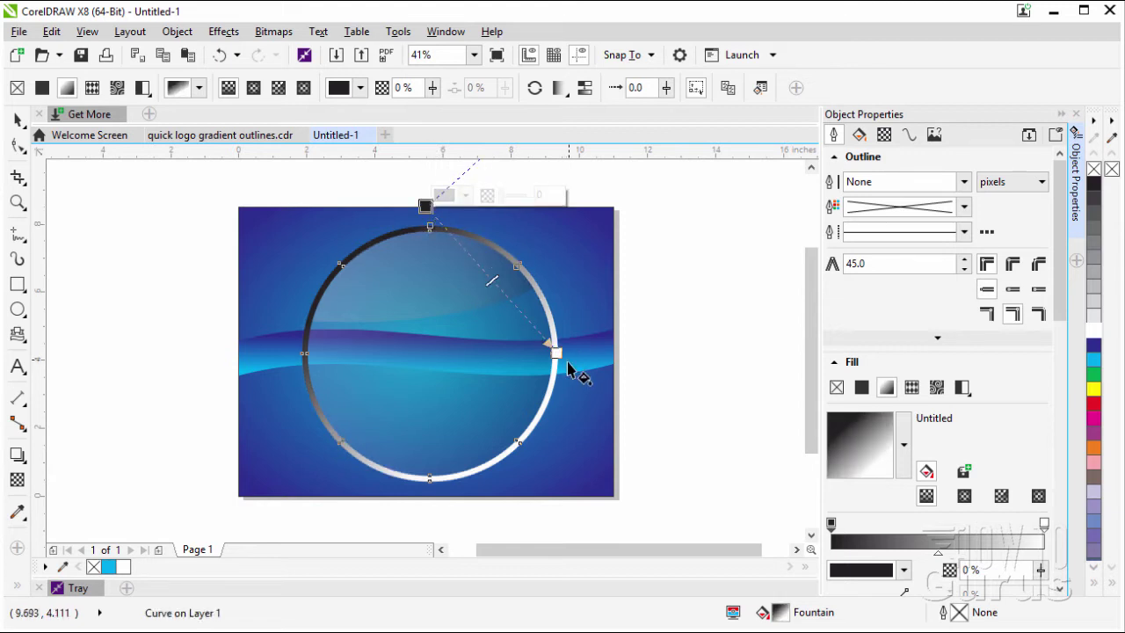
drag(555, 349, 429, 494)
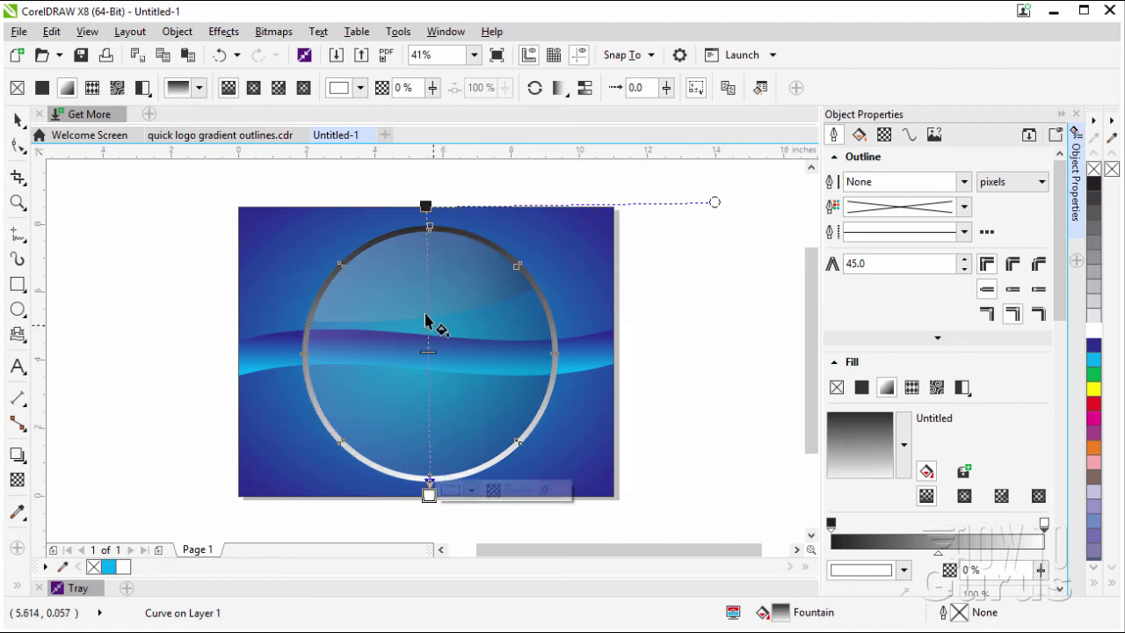
click(425, 206)
drag(426, 206, 431, 217)
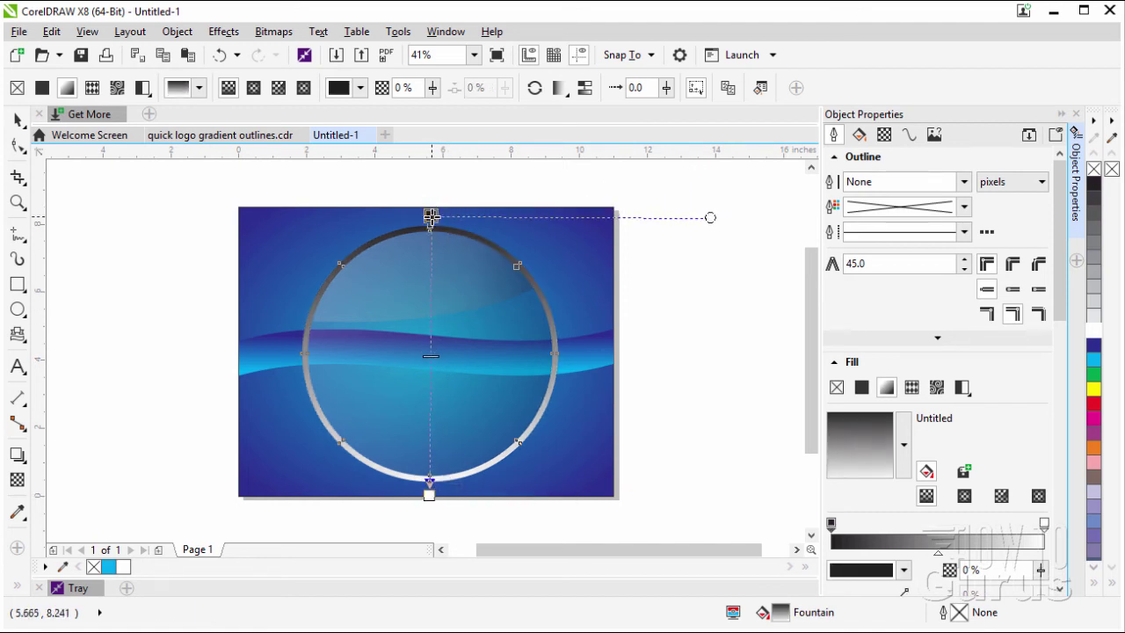
click(427, 493)
drag(425, 494, 429, 494)
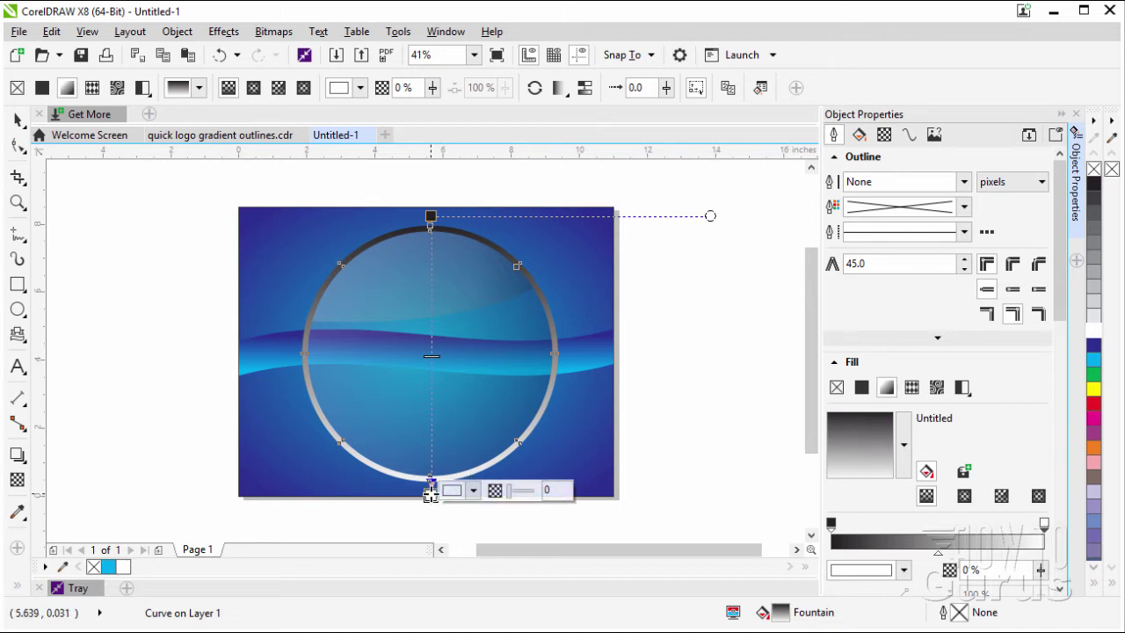
- Change the lower end color of the ring's gradient from white to black
click(472, 489)
click(463, 433)
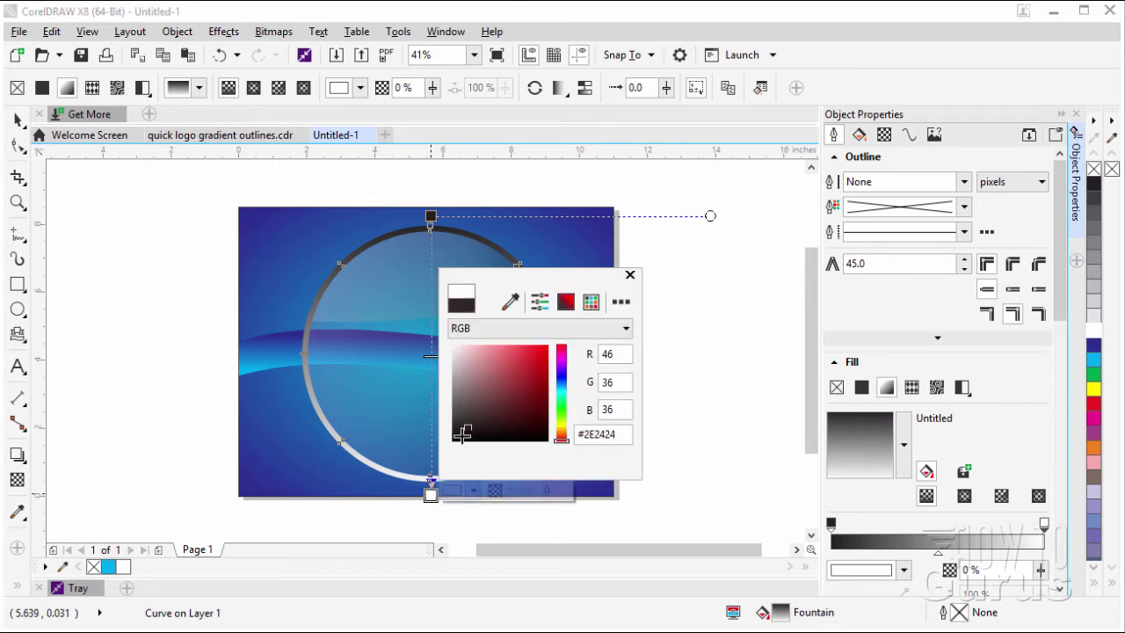
drag(463, 433, 487, 465)
click(629, 274)
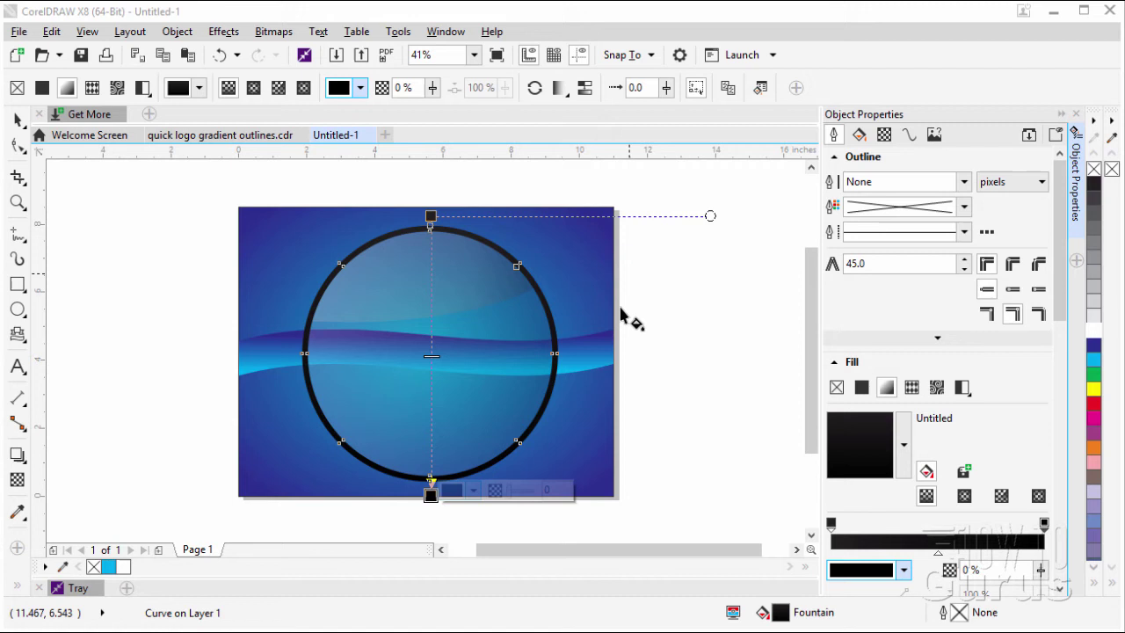
click(430, 494)
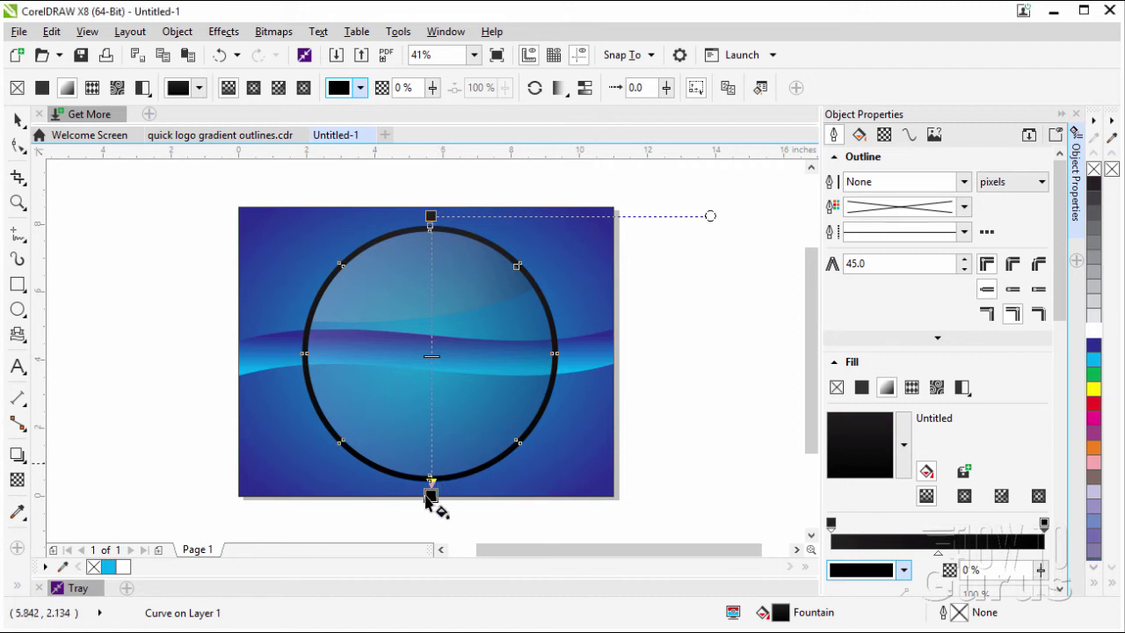
- Add a color node at 49% of the ring's gradient and color it PANTONE Cool Gray 10 C
double_click(431, 372)
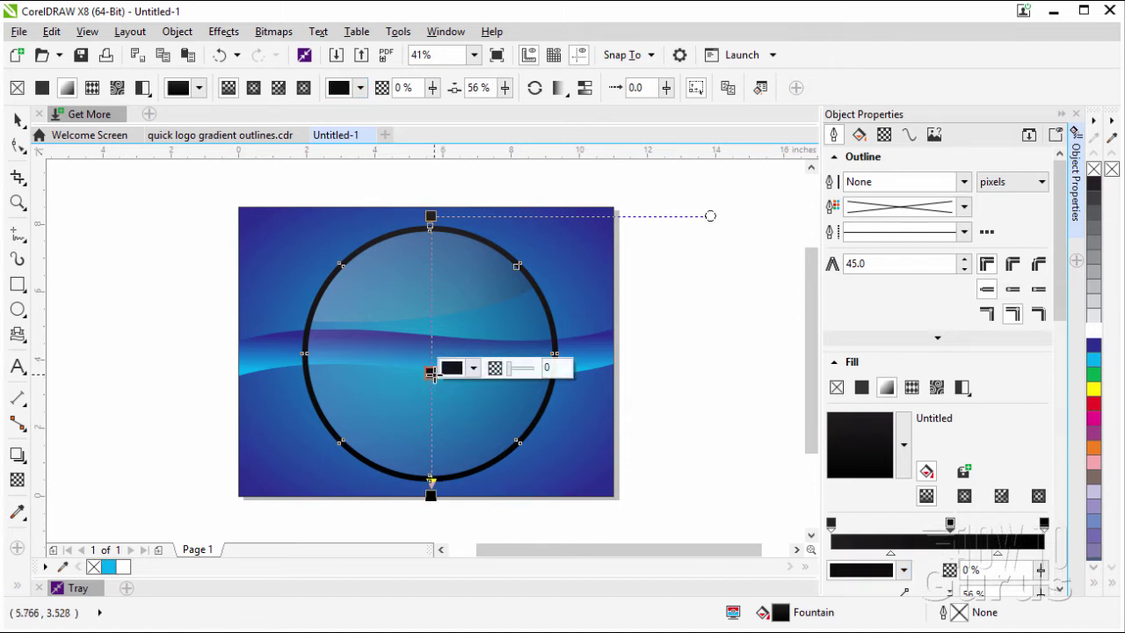
drag(431, 373, 431, 352)
click(474, 349)
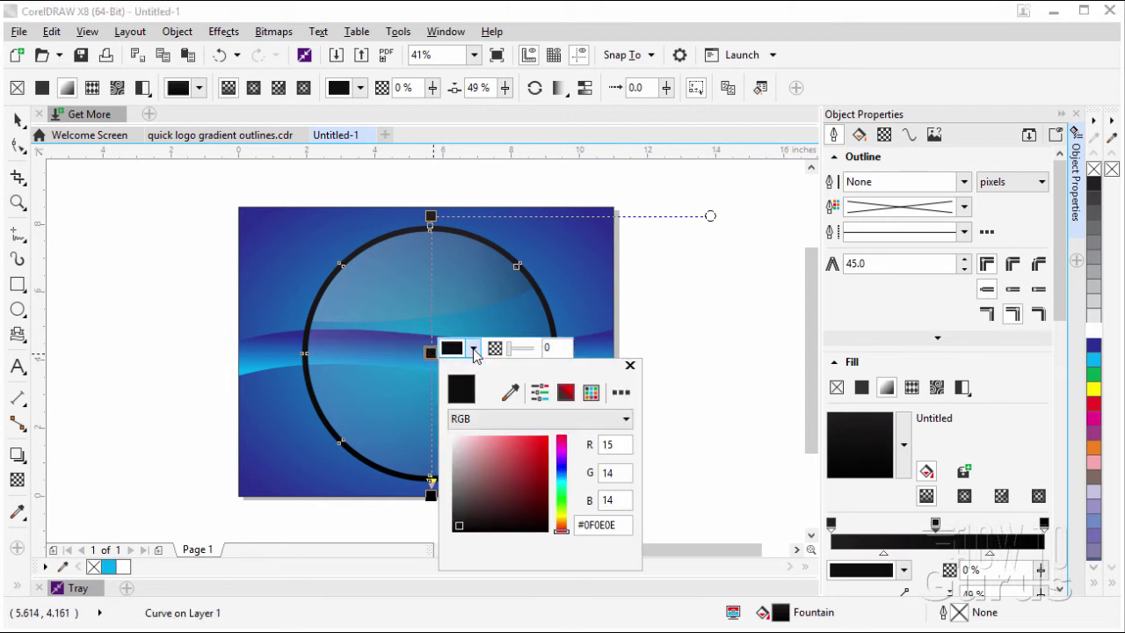
click(591, 392)
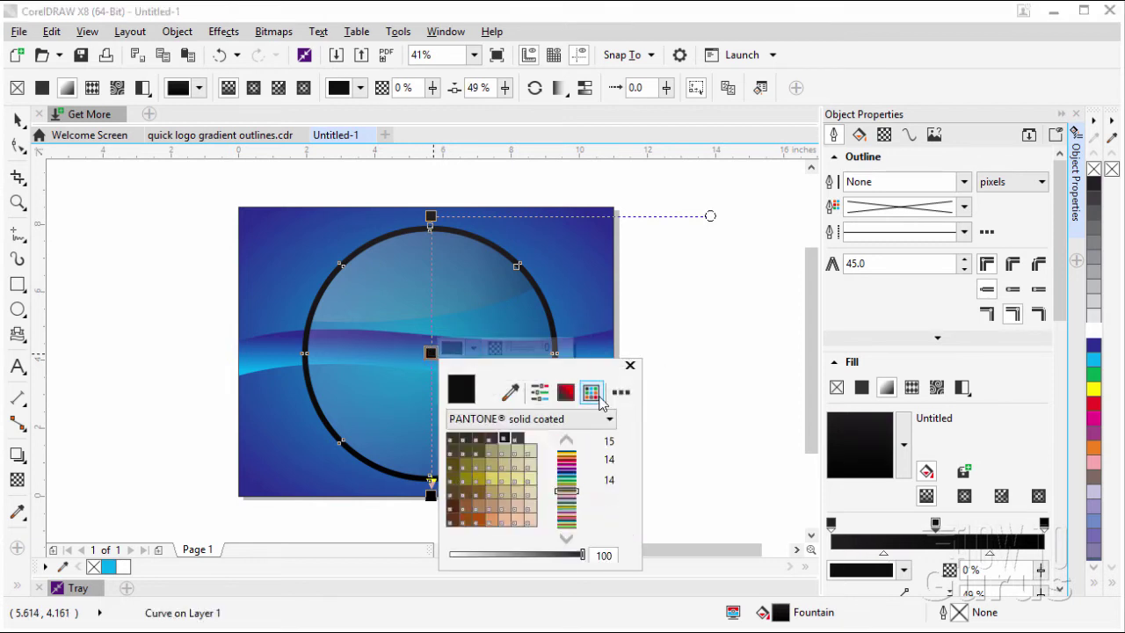
click(581, 445)
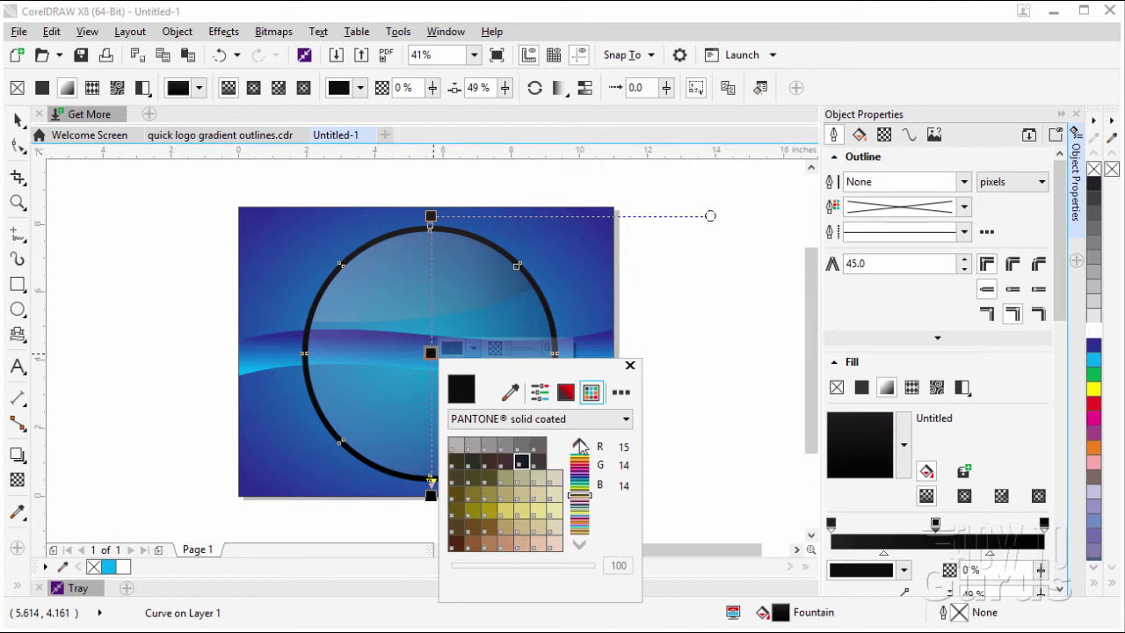
click(581, 445)
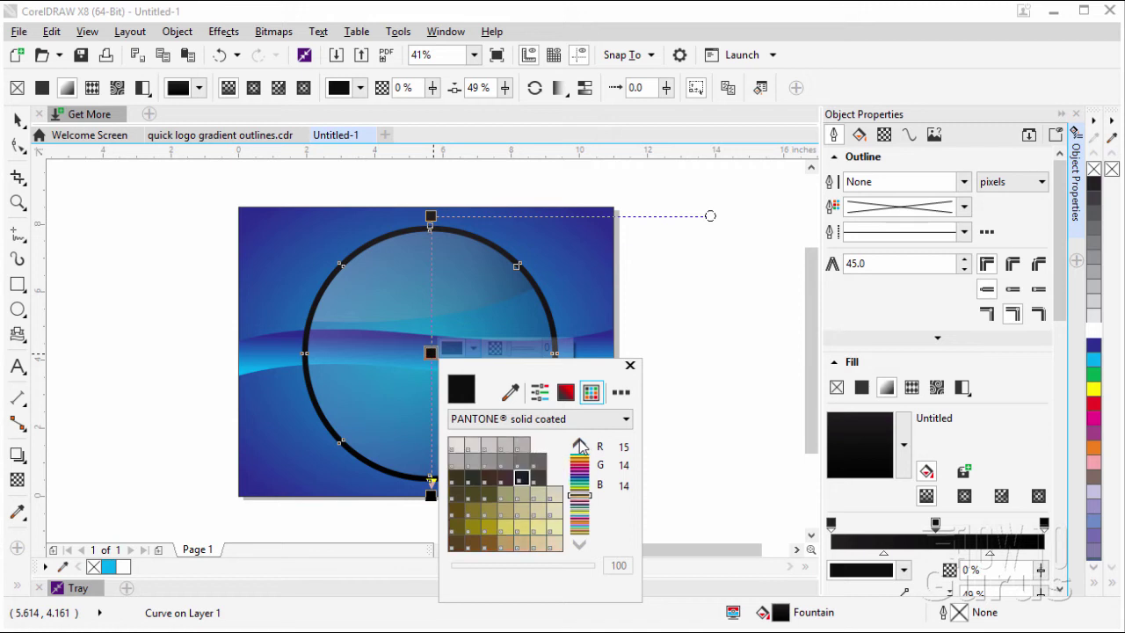
click(520, 466)
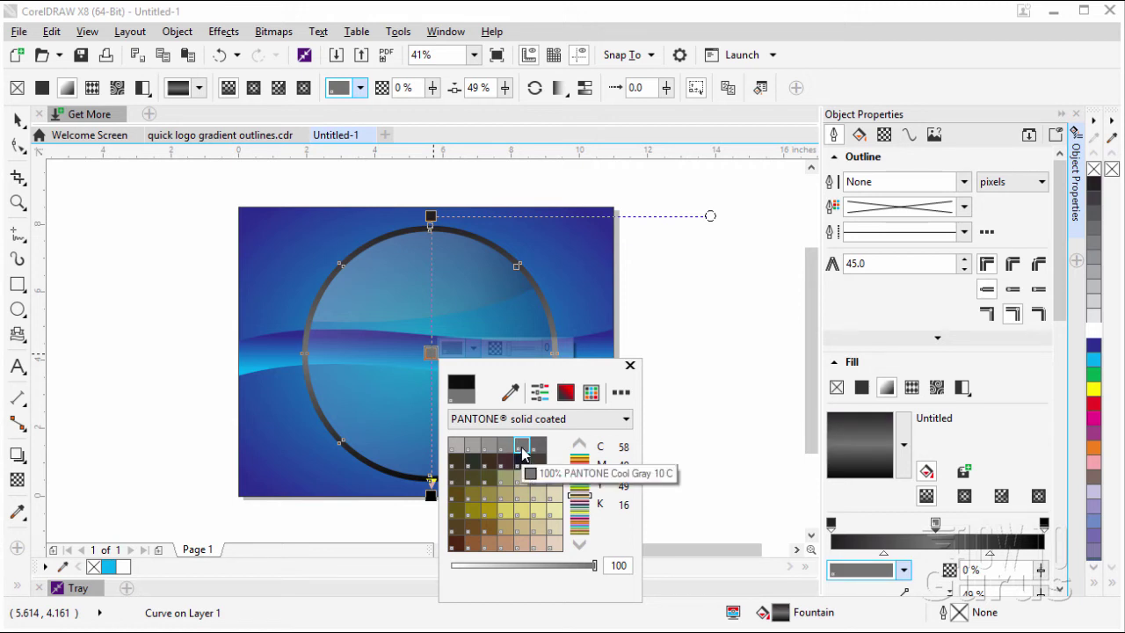
click(630, 365)
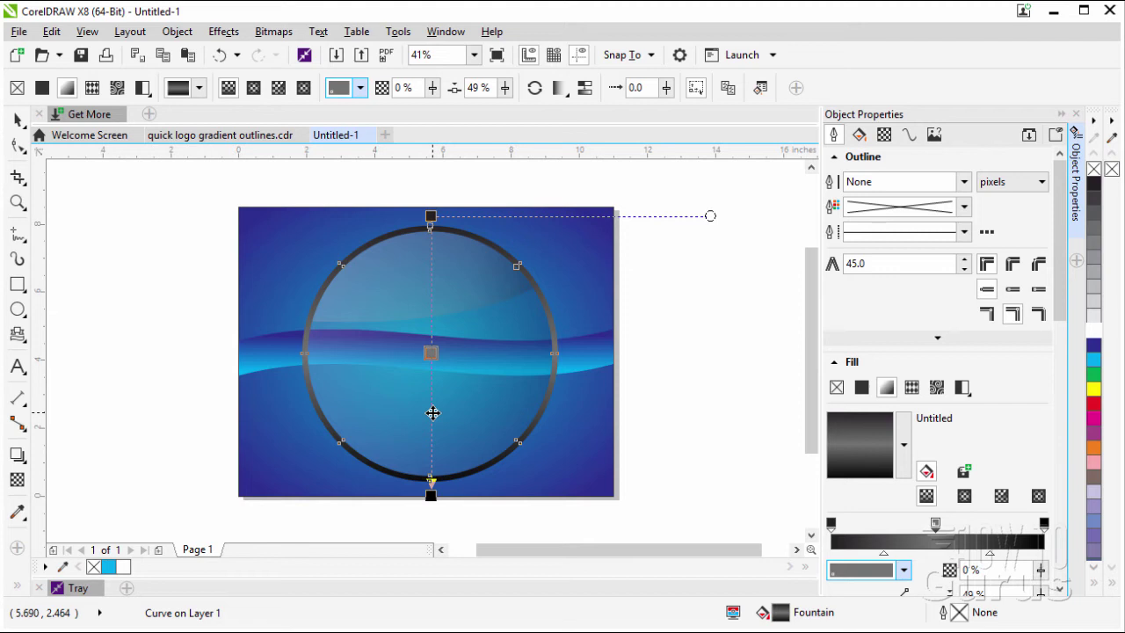
- Add a color node at 70% of the ring's gradient and make it white (#FFFFFF)
double_click(432, 412)
click(473, 406)
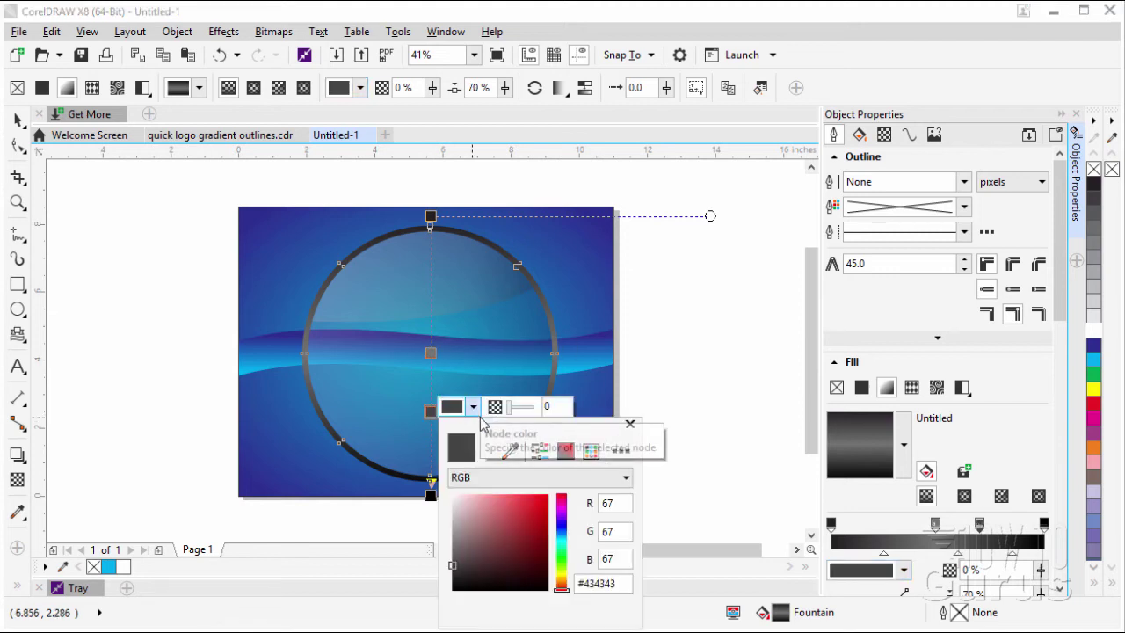
drag(475, 517, 450, 493)
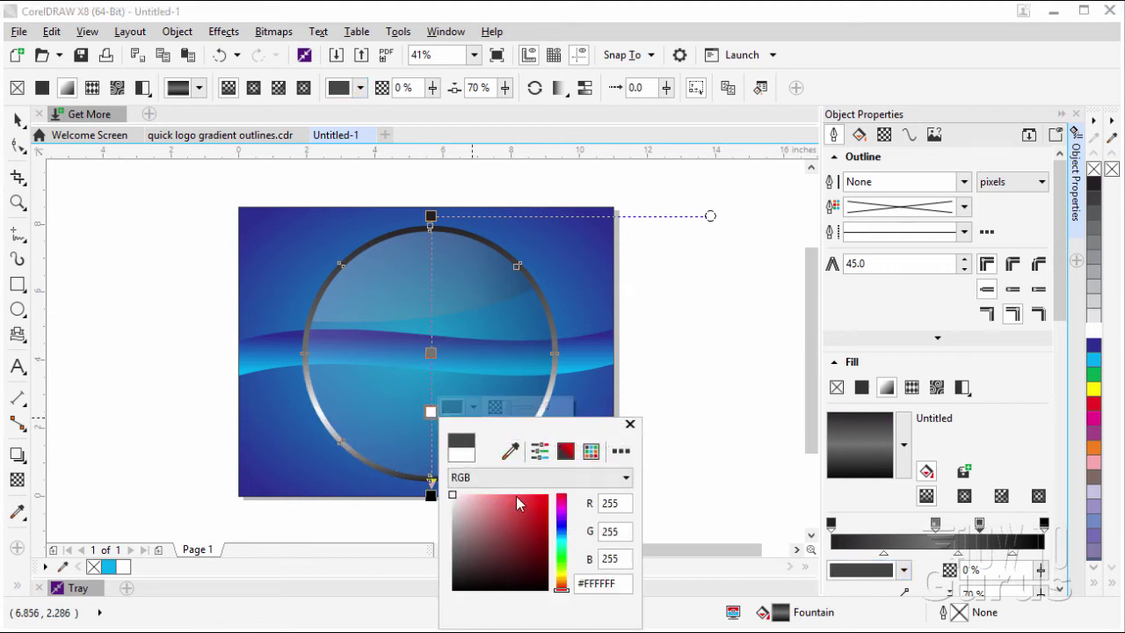
click(629, 425)
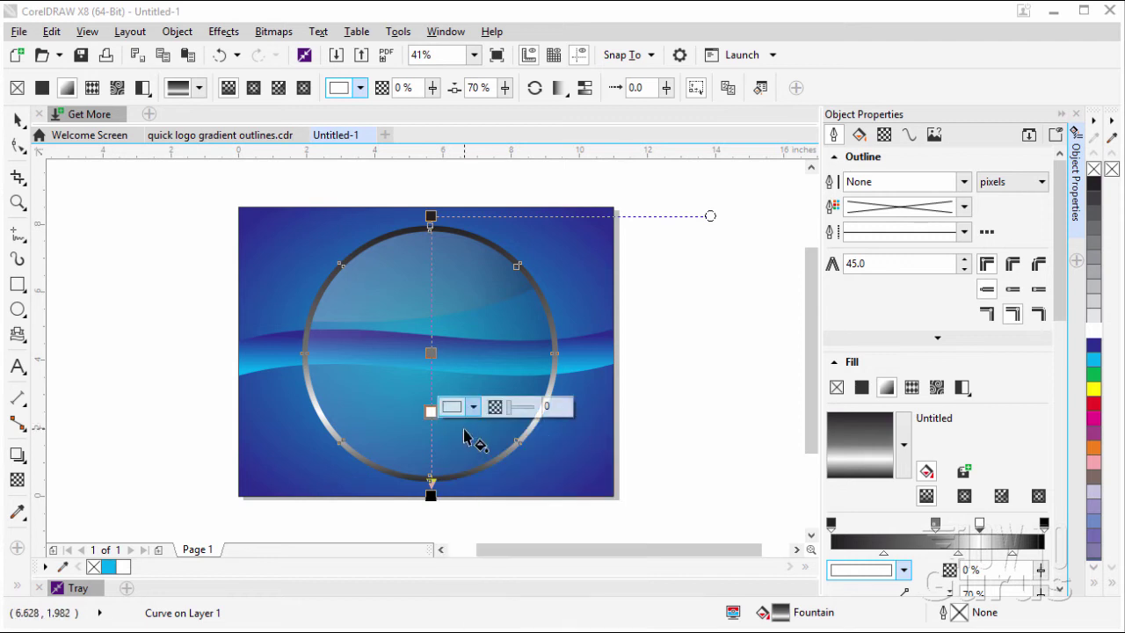
- Add a white color node at 26% of the ring's gradient, and deselect the ring
click(430, 288)
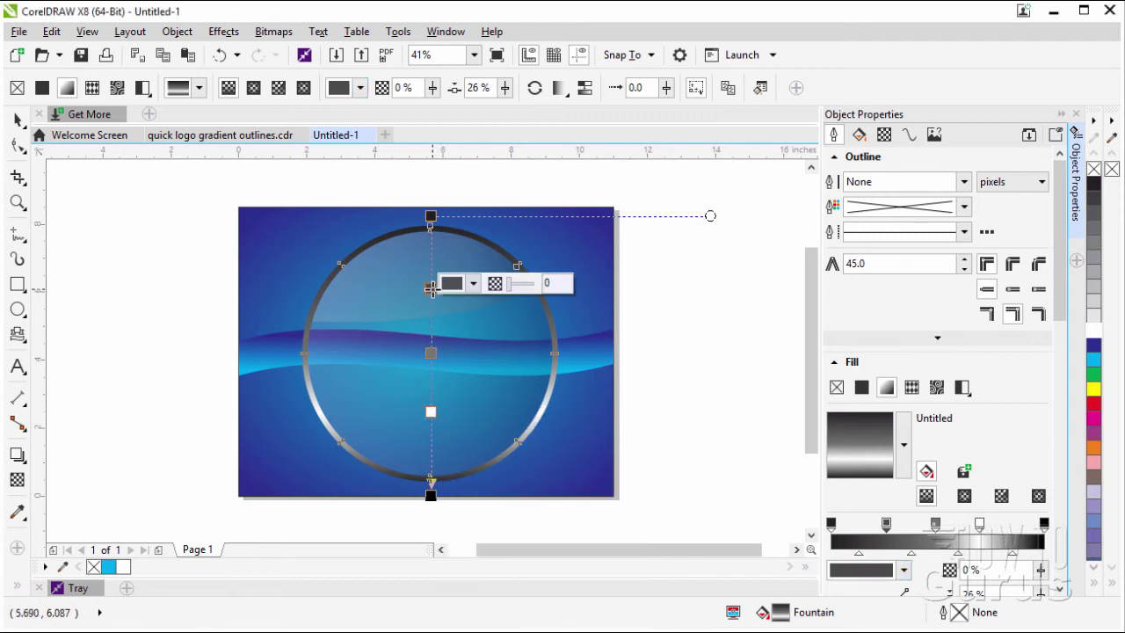
click(473, 283)
drag(514, 402, 450, 370)
click(629, 301)
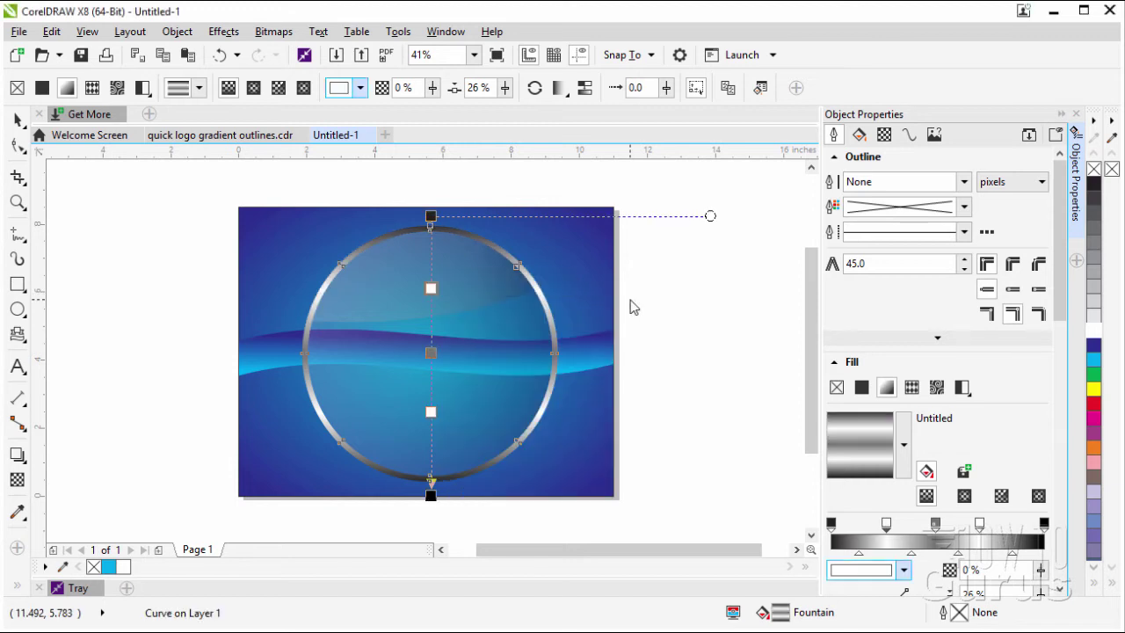
click(18, 120)
click(135, 262)
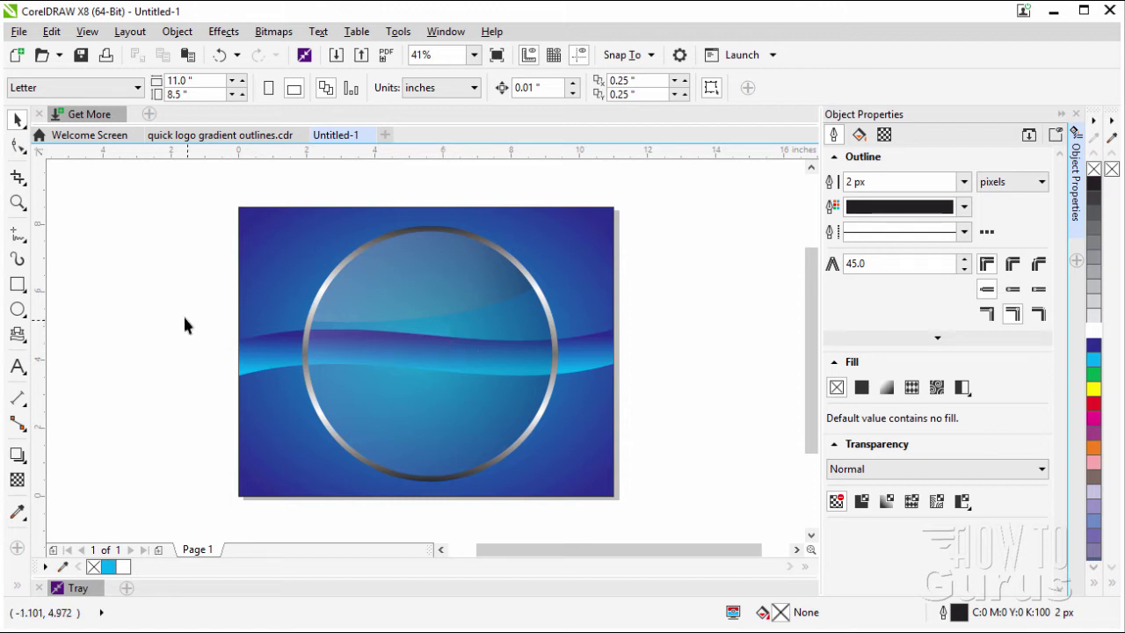
- Add the artistic text "HB" in Gill Sans Ultra Bold at 235 pt and center it inside the ring
click(18, 368)
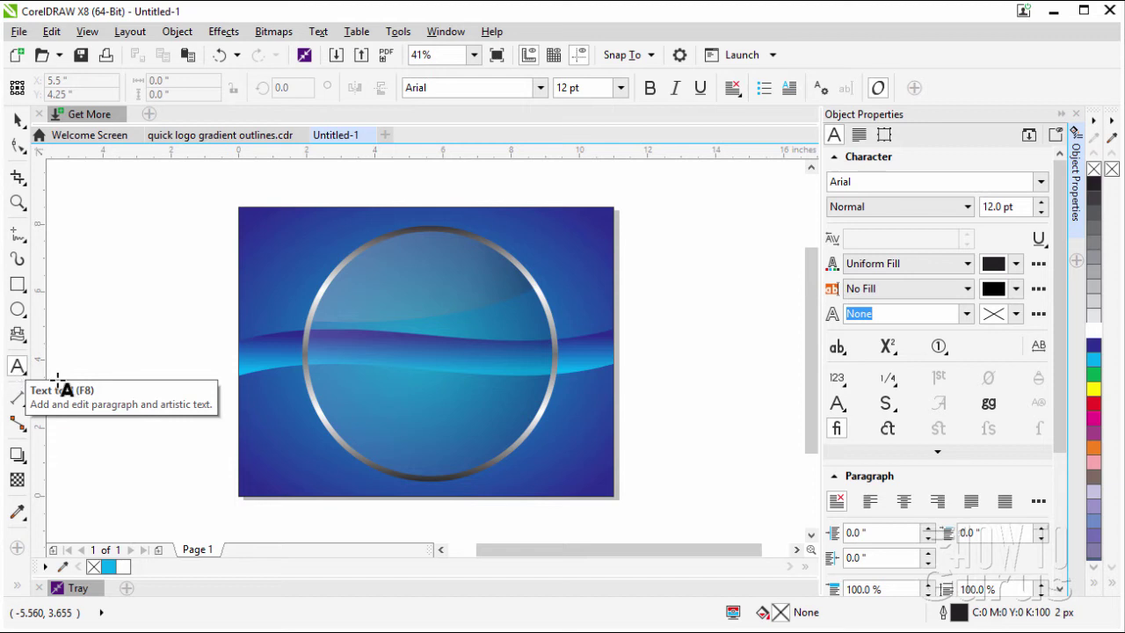
click(378, 351)
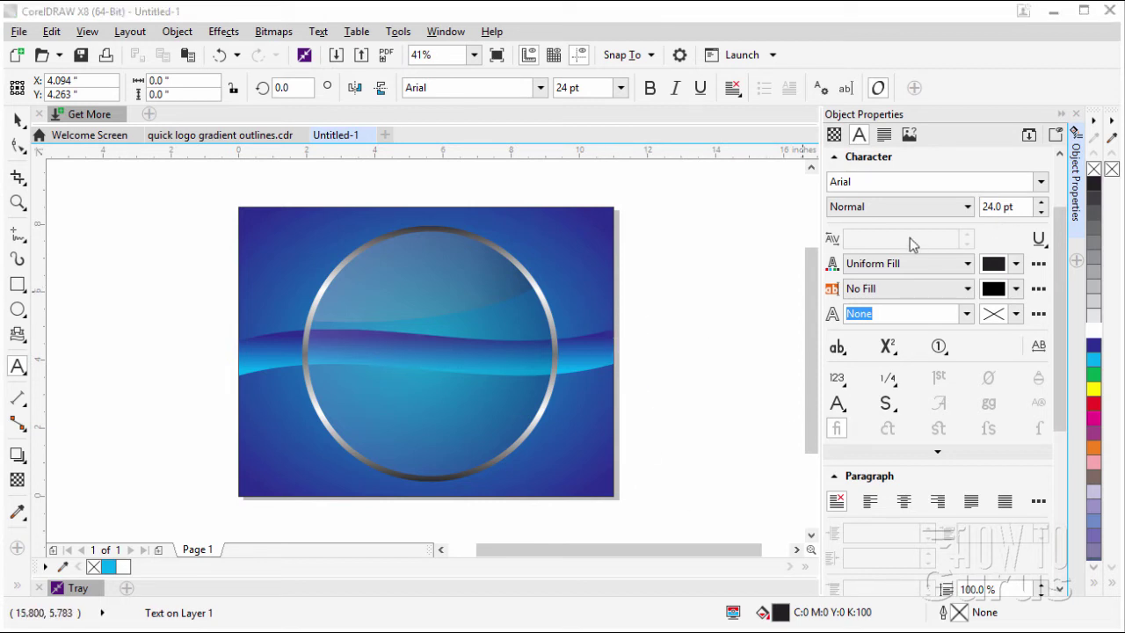
click(1041, 182)
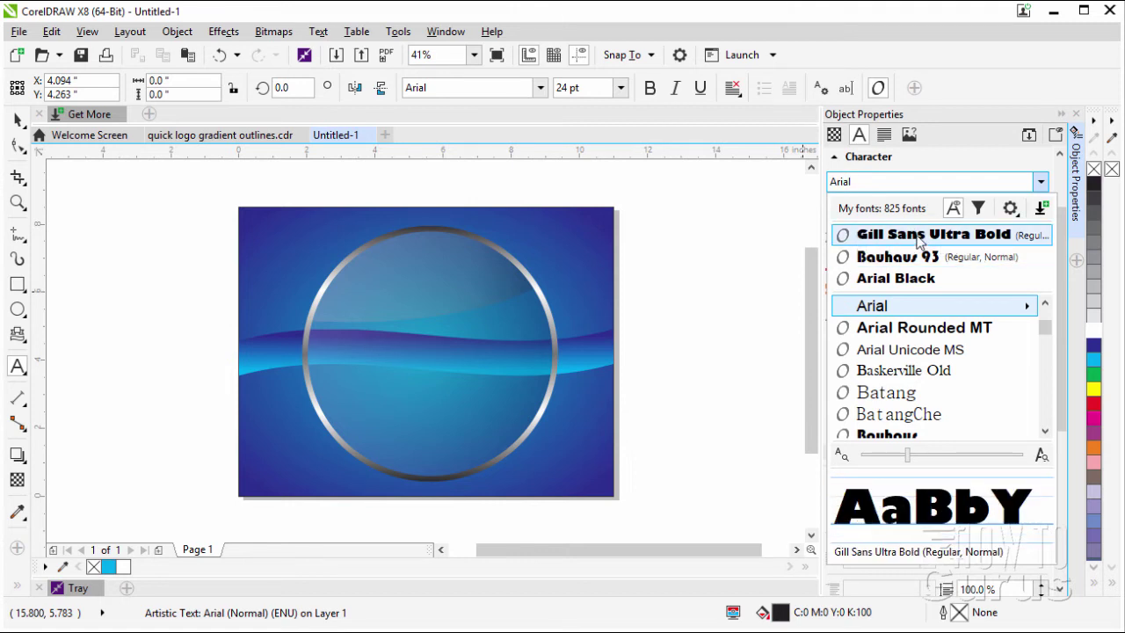
click(919, 237)
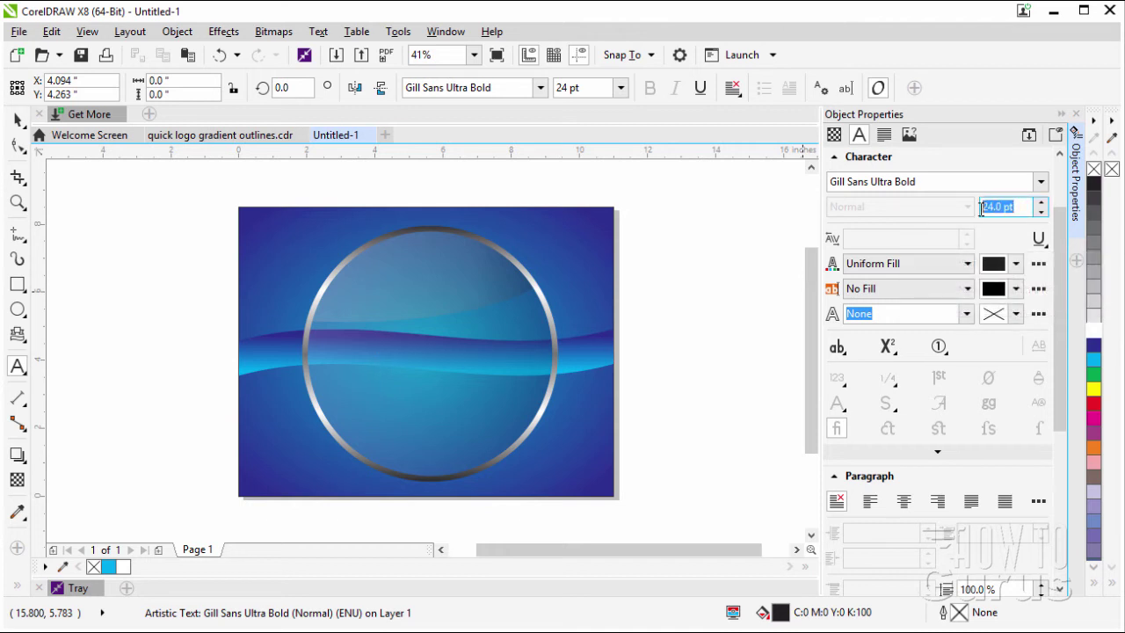
text(235)
key(Return)
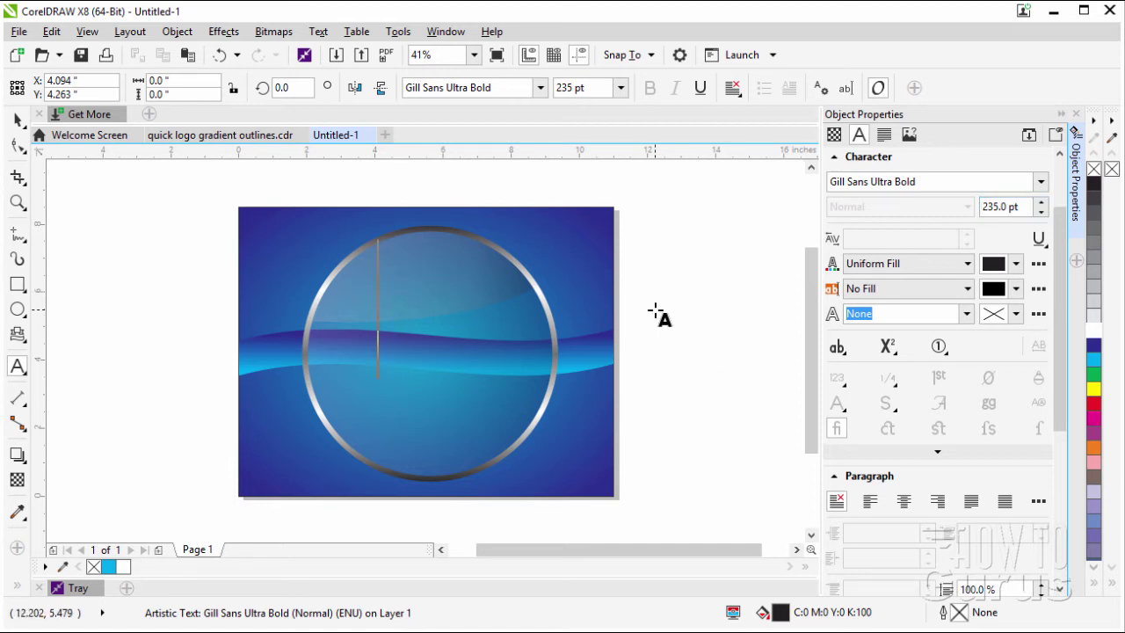
text(HB)
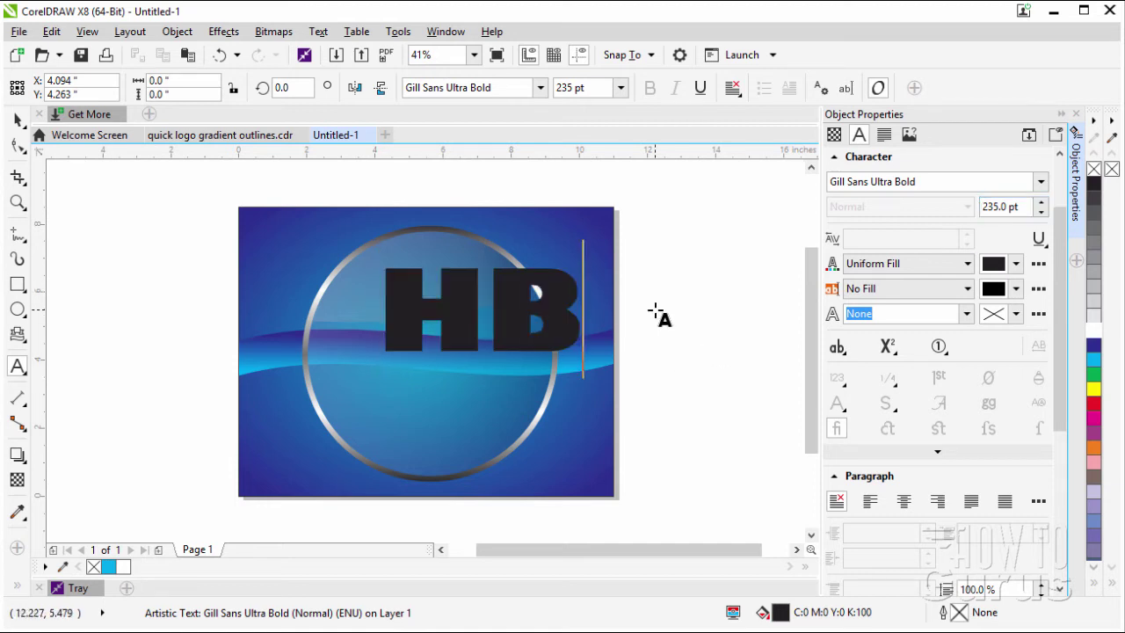
key(ctrl+space)
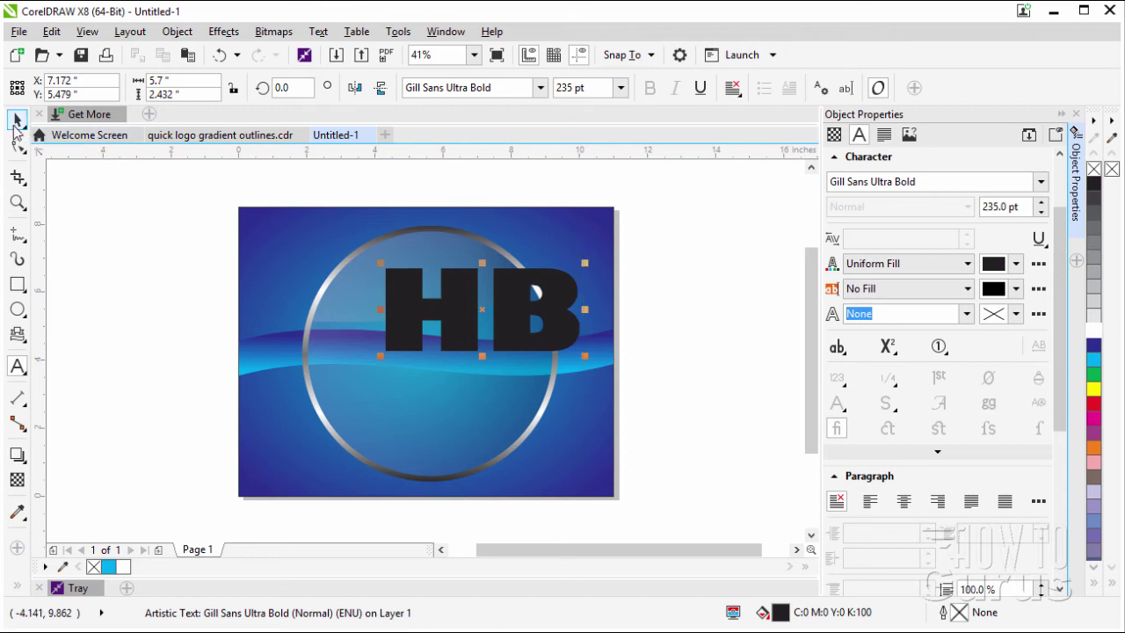
drag(454, 311, 407, 360)
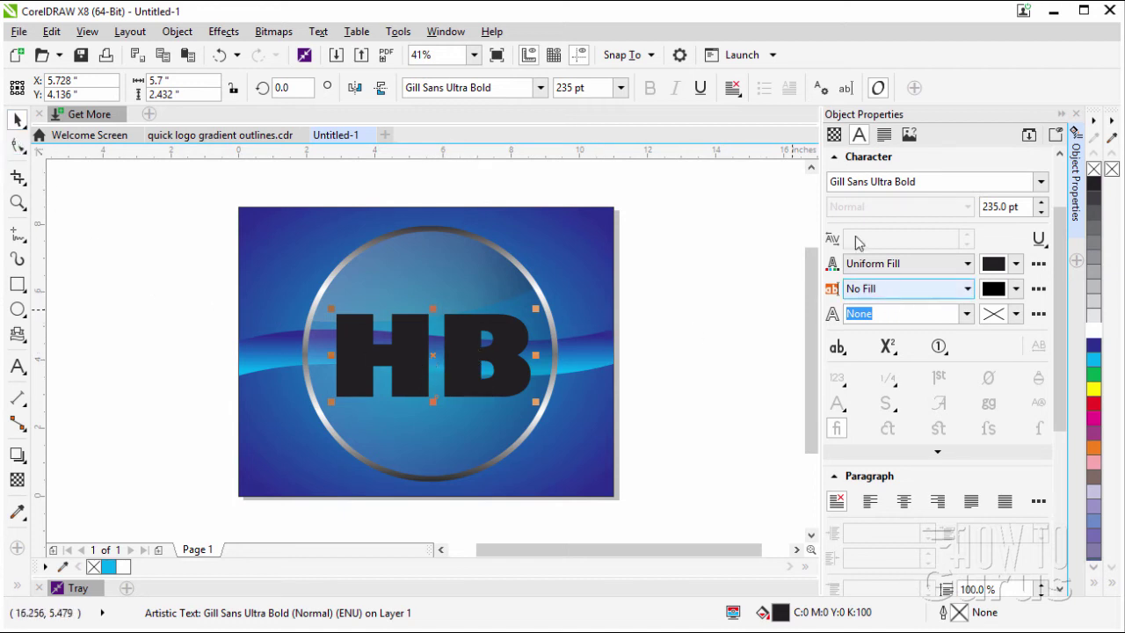
- Fill the HB text with magenta (C:0 M:100 Y:0 K:0) and give it a 50 px outline
click(834, 136)
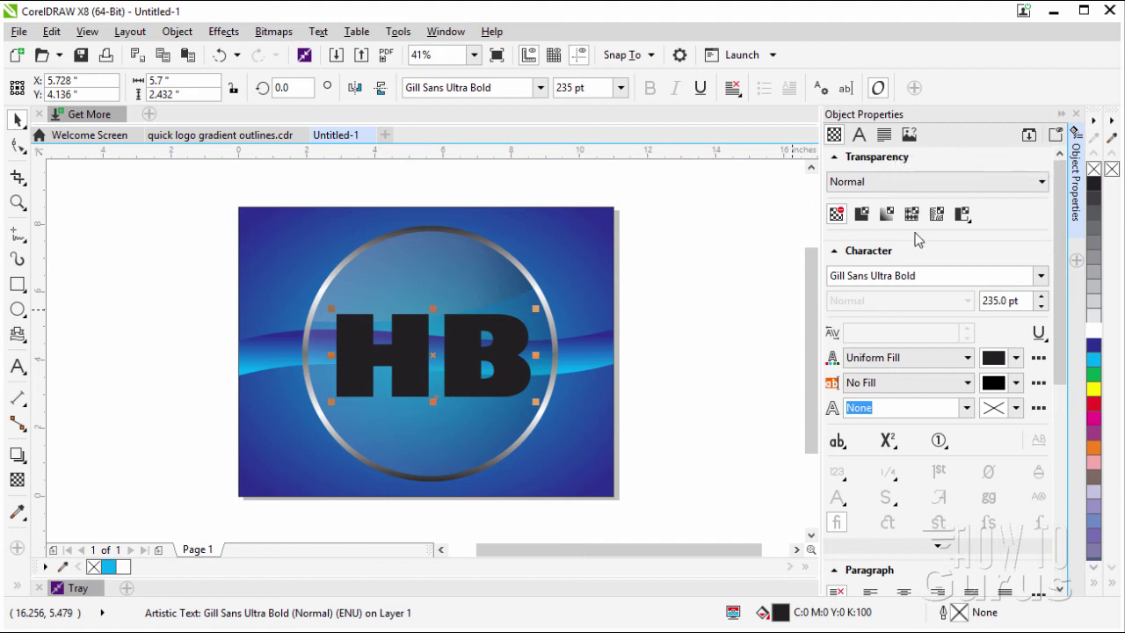
click(1094, 420)
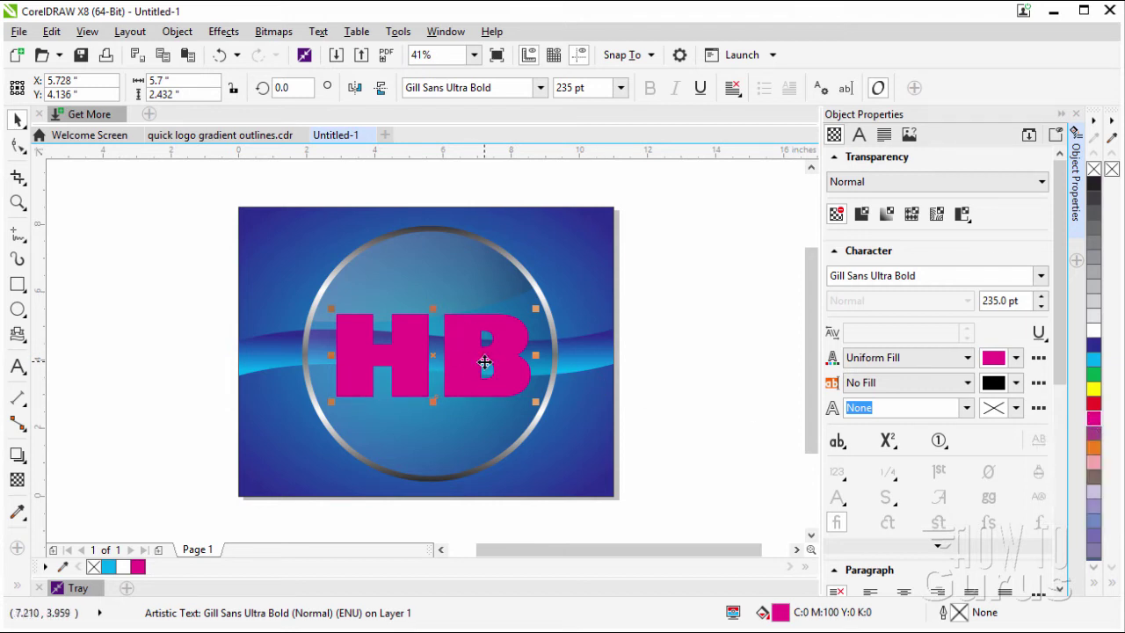
click(860, 134)
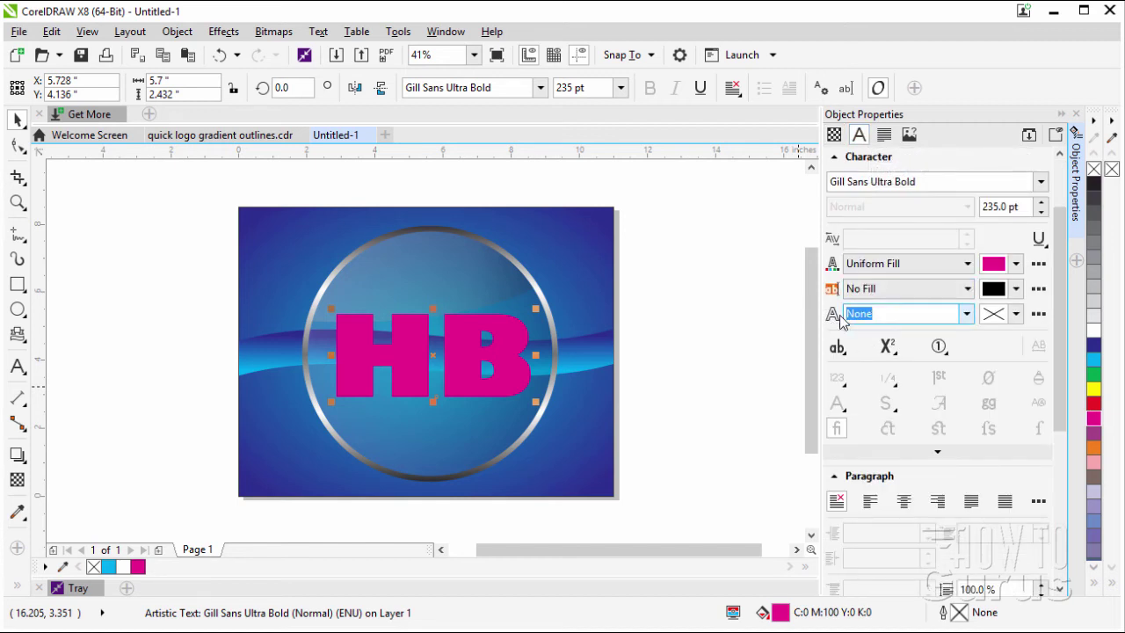
click(967, 316)
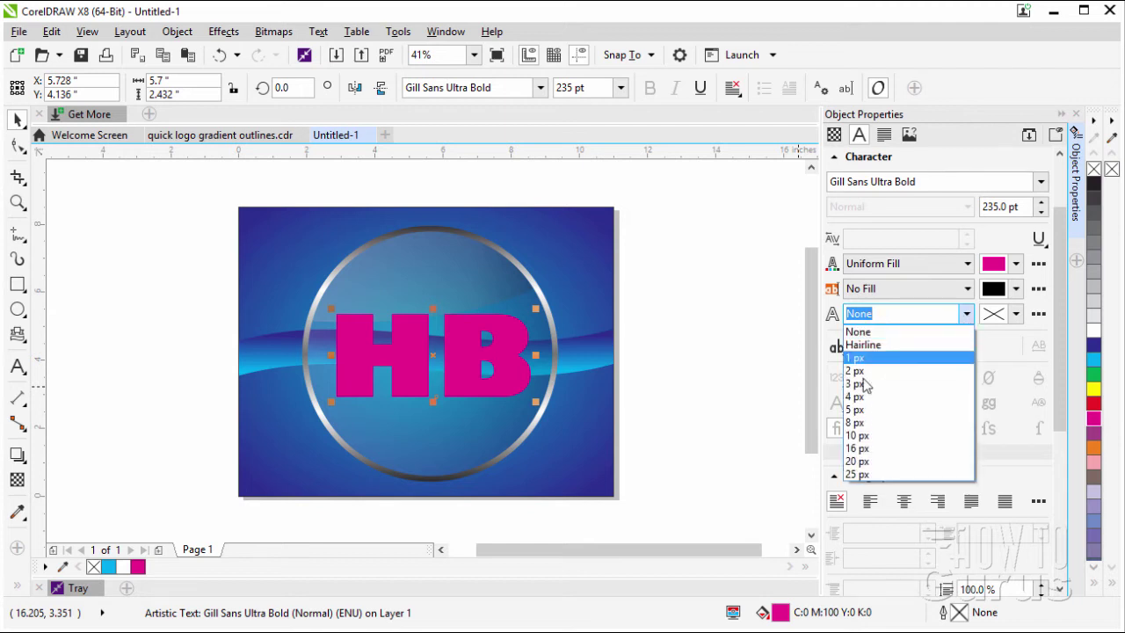
click(870, 475)
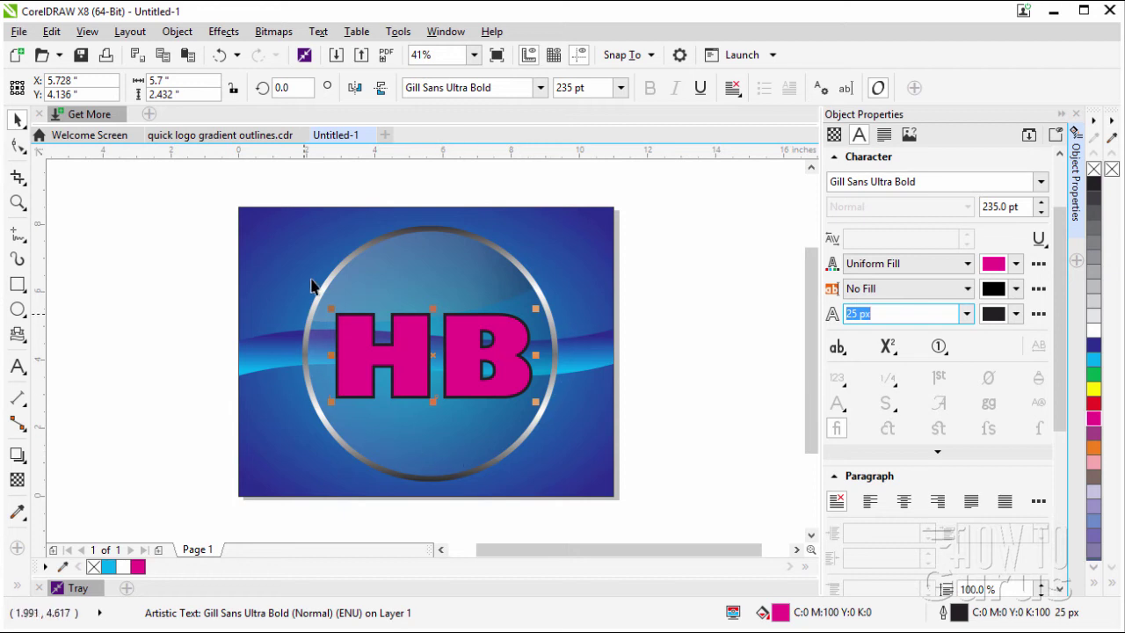
click(880, 315)
text(50)
key(Return)
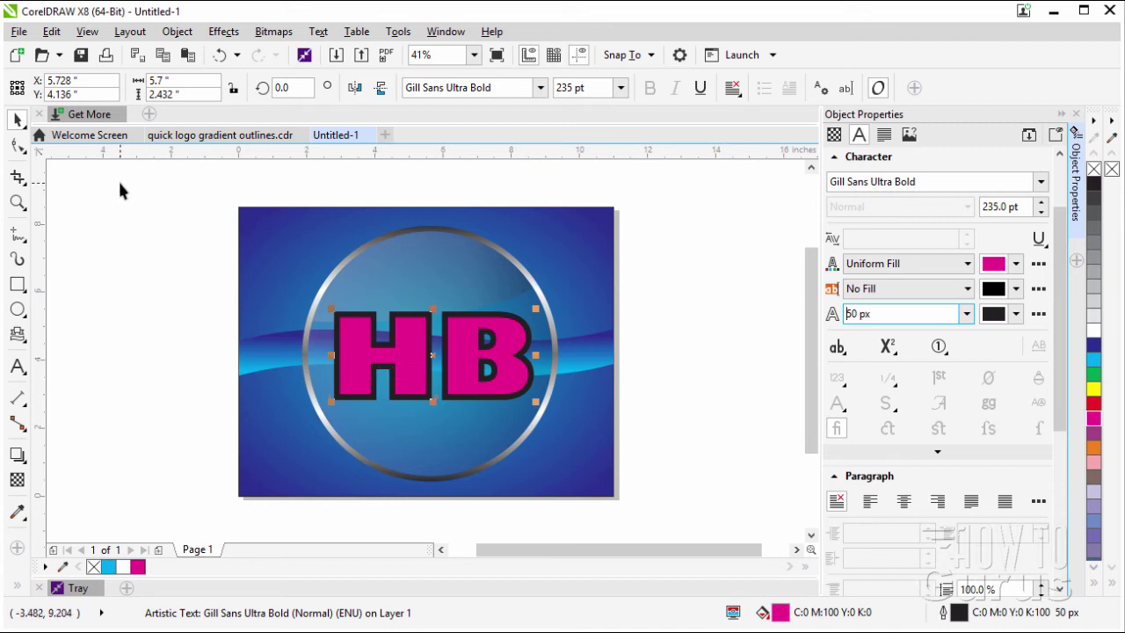
- Convert the HB text's outline to an object, and check that the outline and the magenta lettering can be selected separately
click(178, 33)
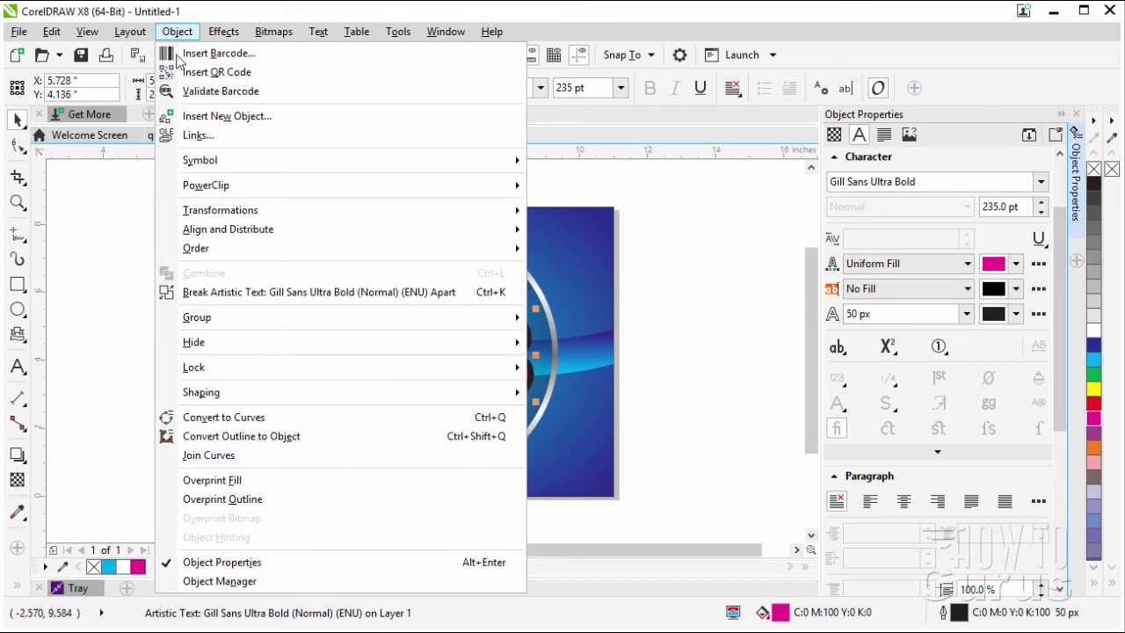
click(221, 437)
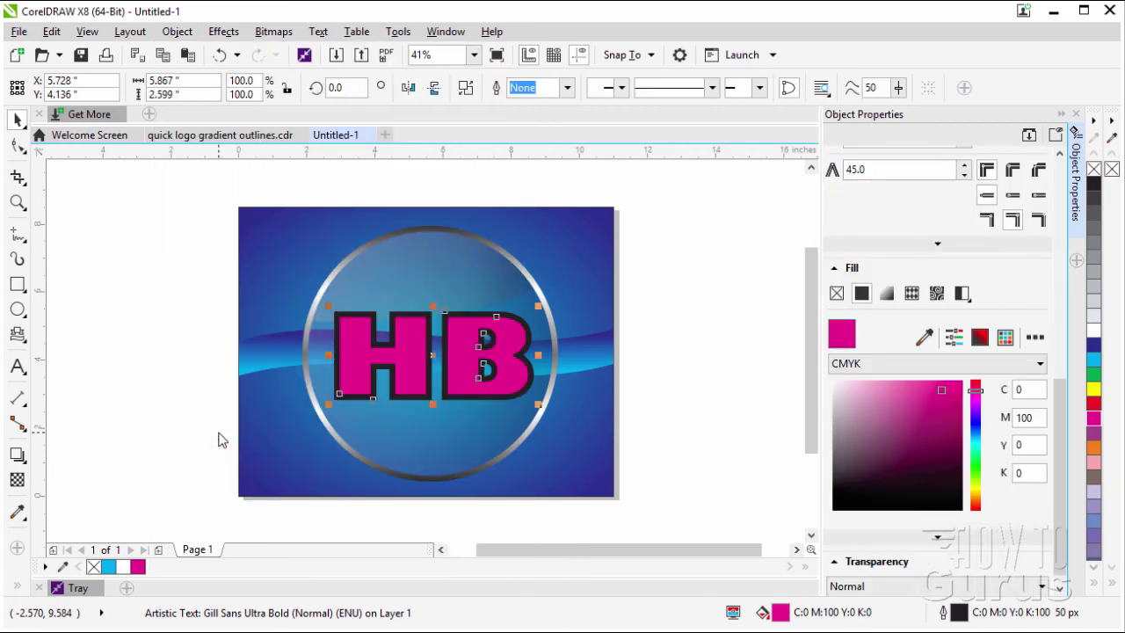
click(154, 349)
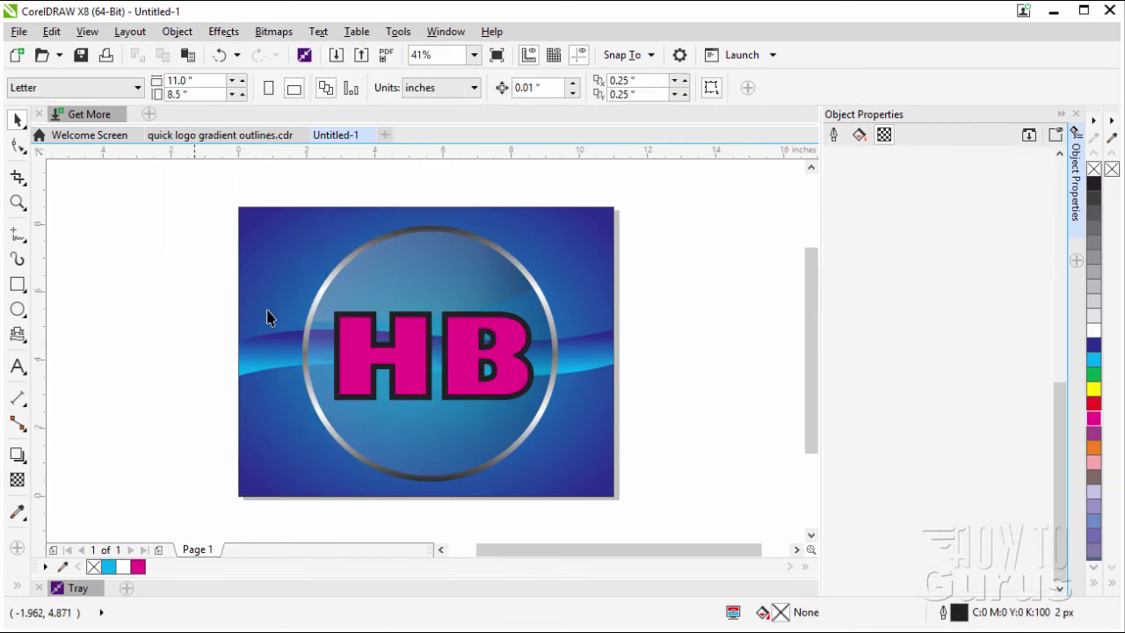
click(349, 324)
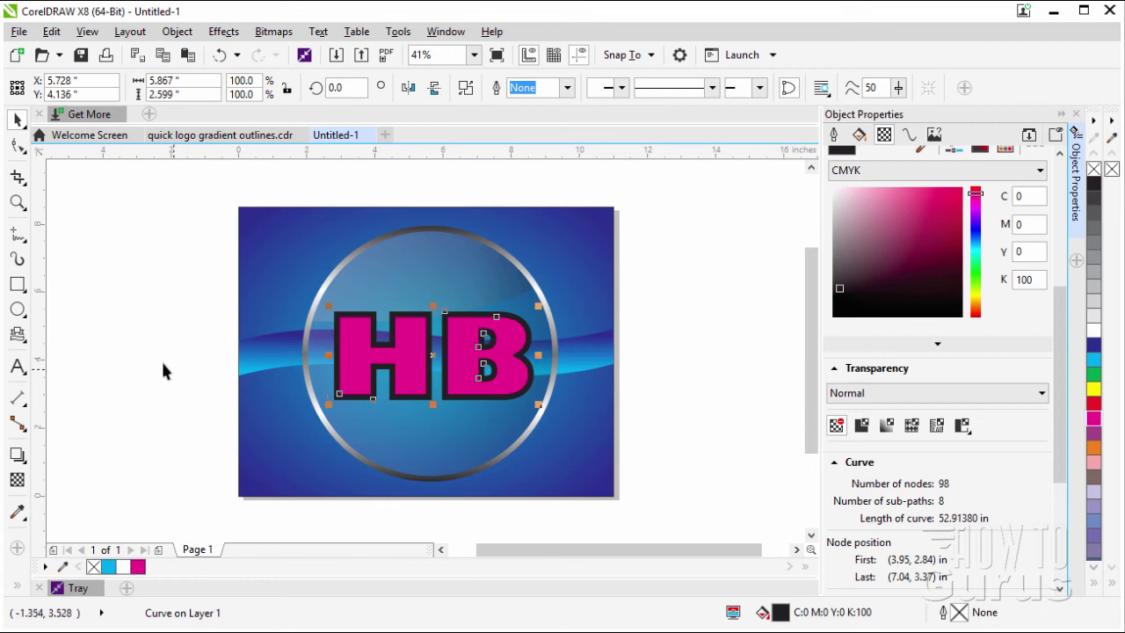
click(133, 352)
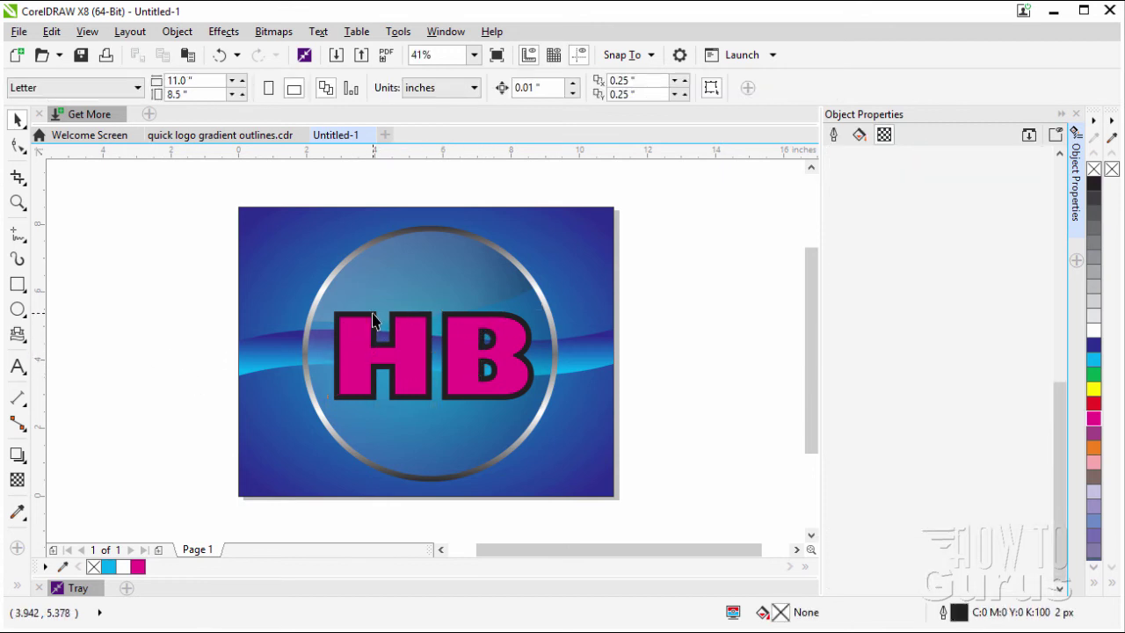
click(372, 322)
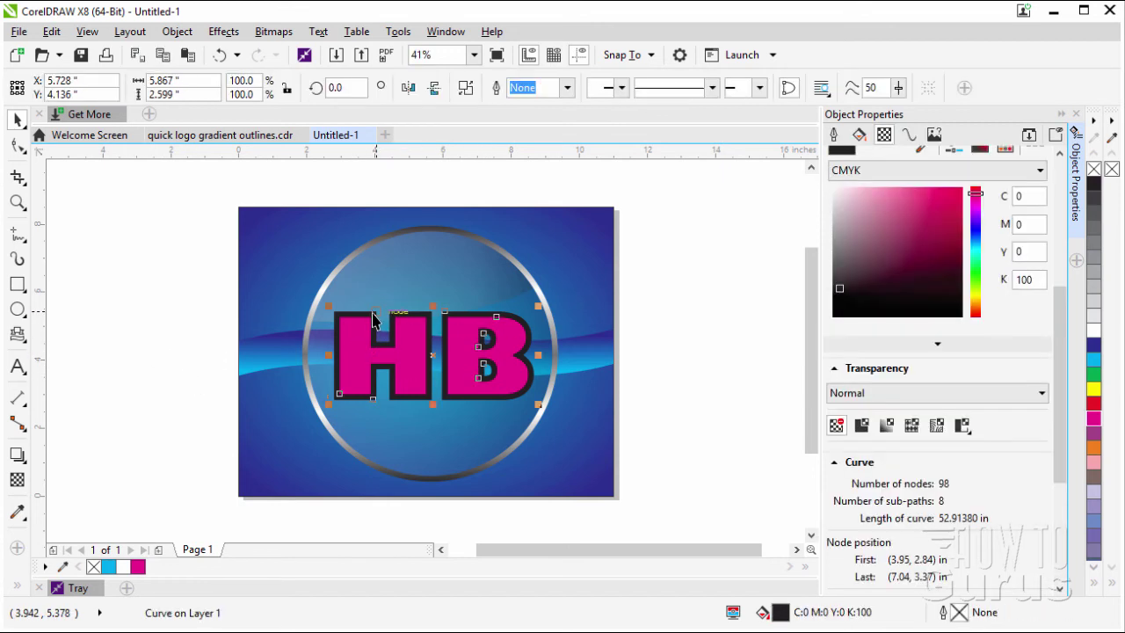
click(164, 313)
click(349, 361)
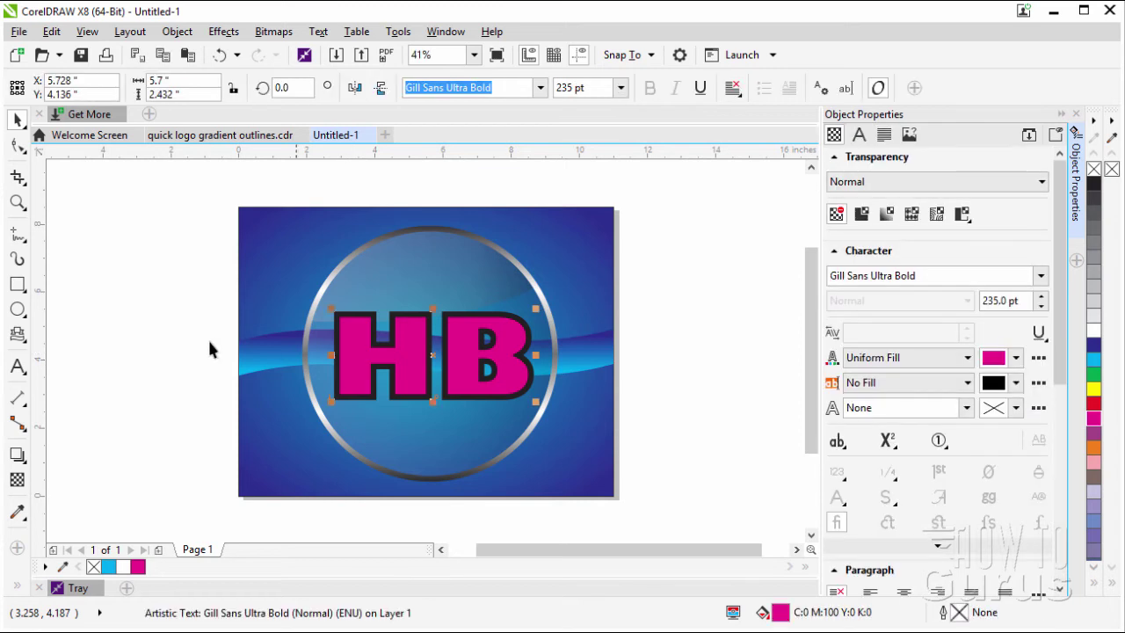
click(183, 334)
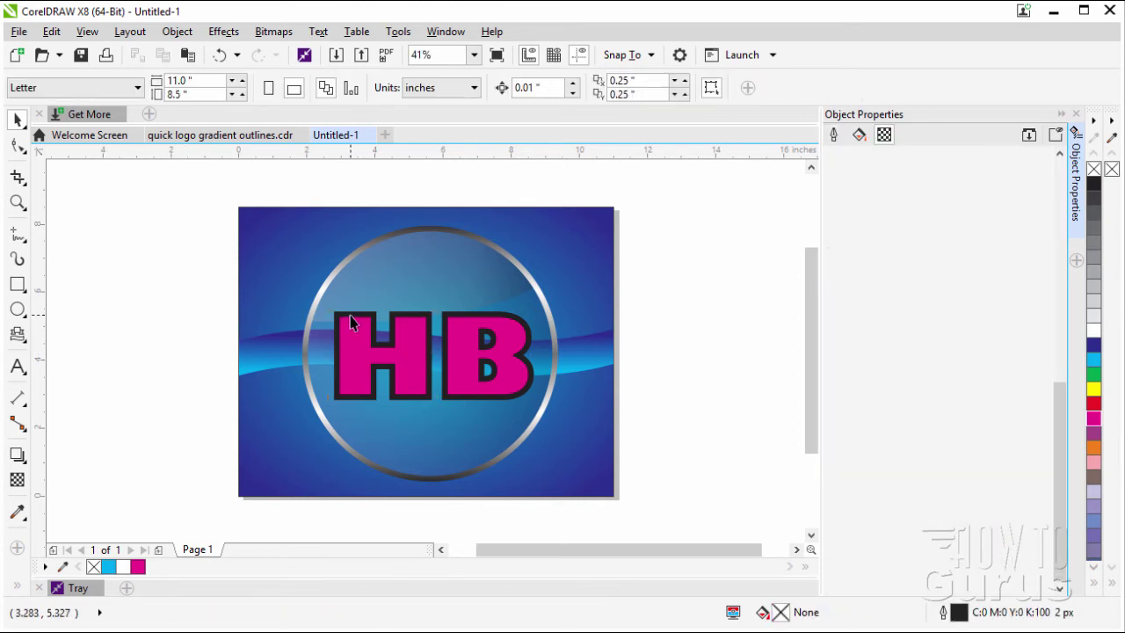
- Apply a fountain fill to the HB outline object and run its gradient vertically from above the letters to below them
click(349, 322)
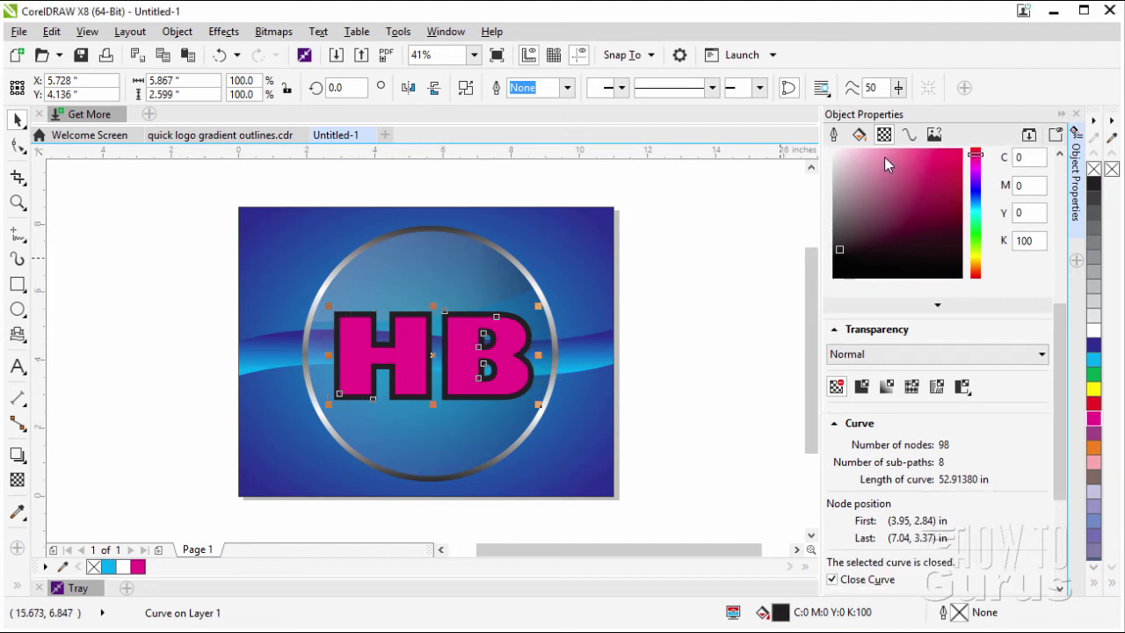
click(860, 136)
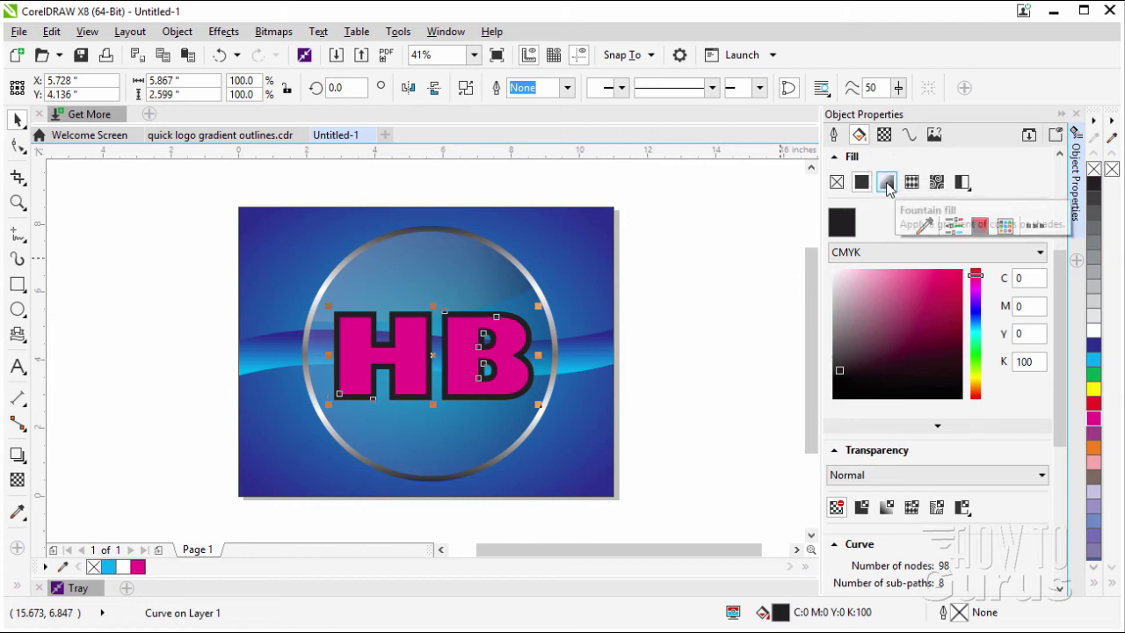
click(886, 182)
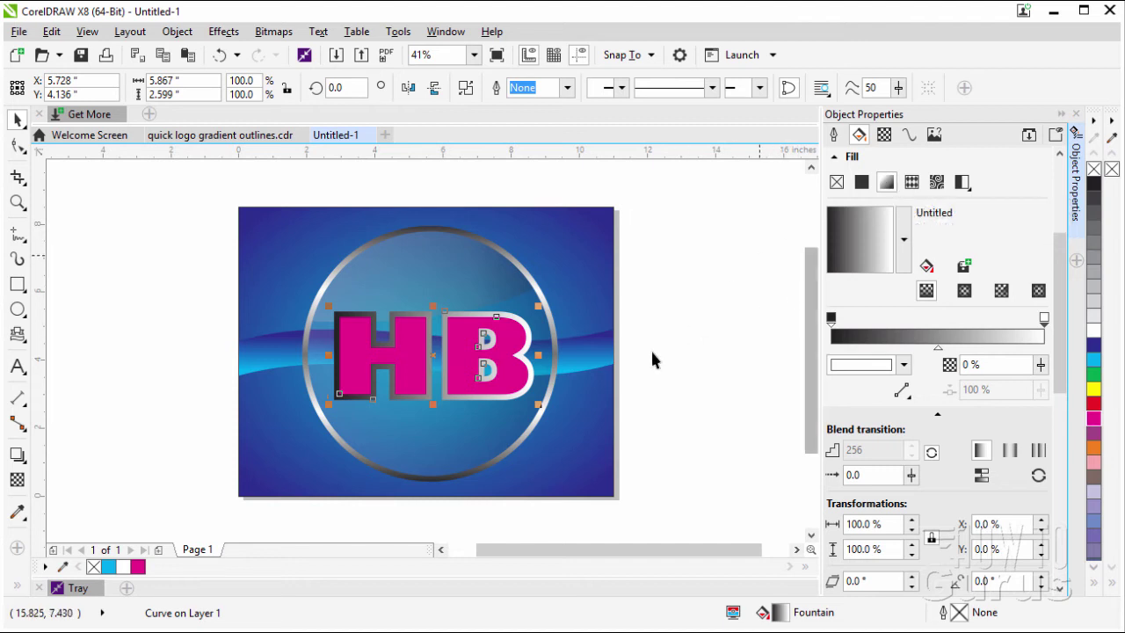
click(18, 588)
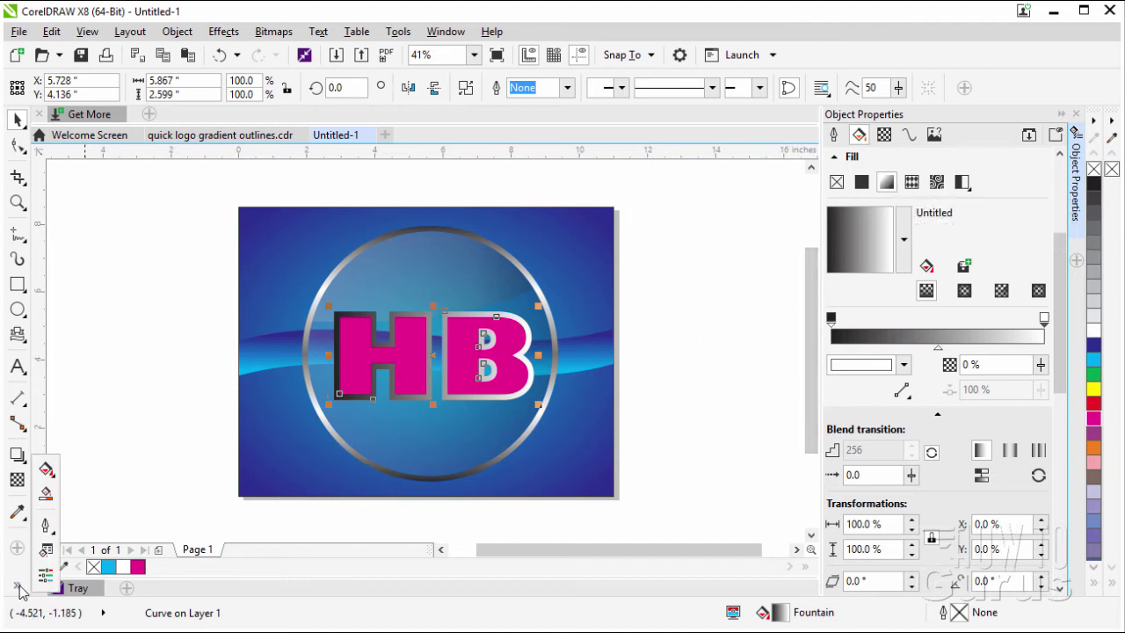
click(47, 470)
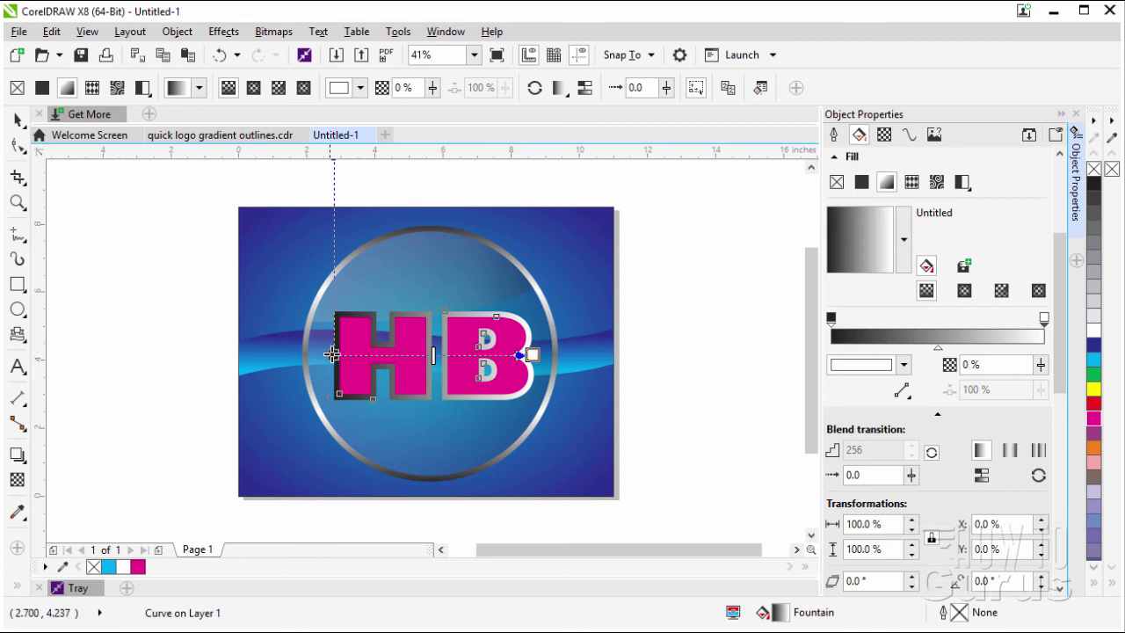
drag(339, 340, 428, 300)
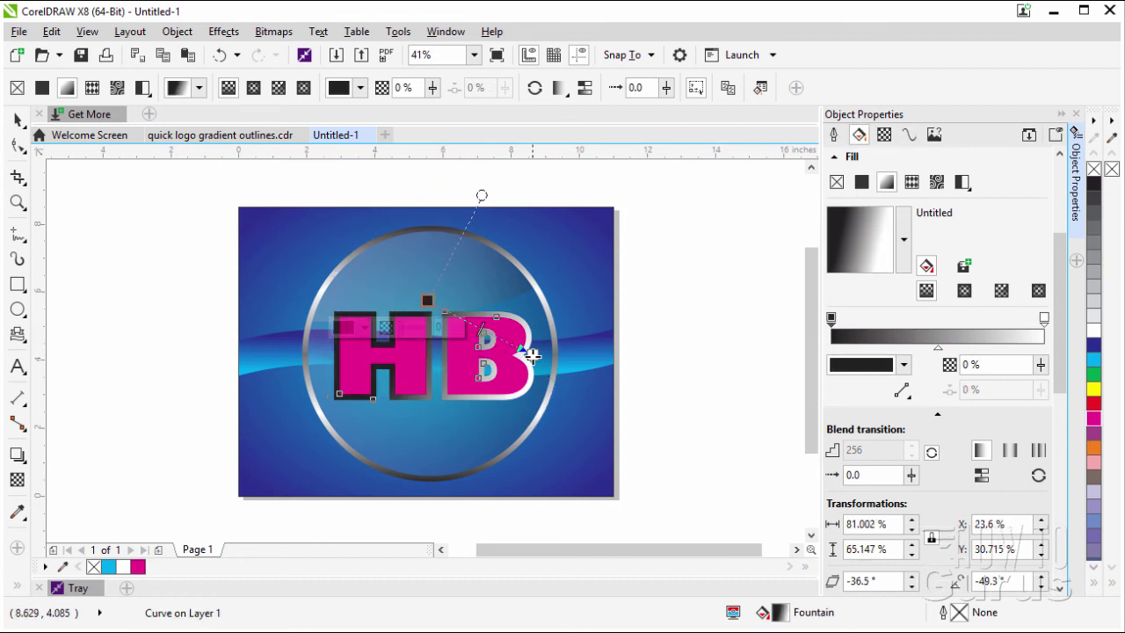
drag(533, 355, 431, 408)
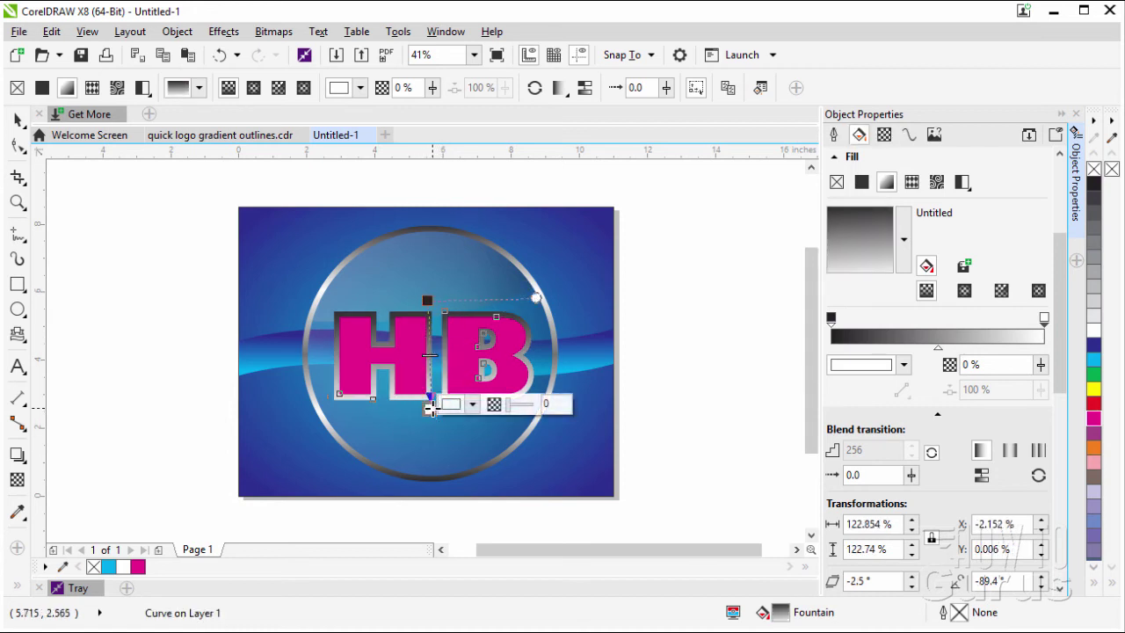
- Change the lower end color of the HB outline's gradient to black (#000000)
click(476, 403)
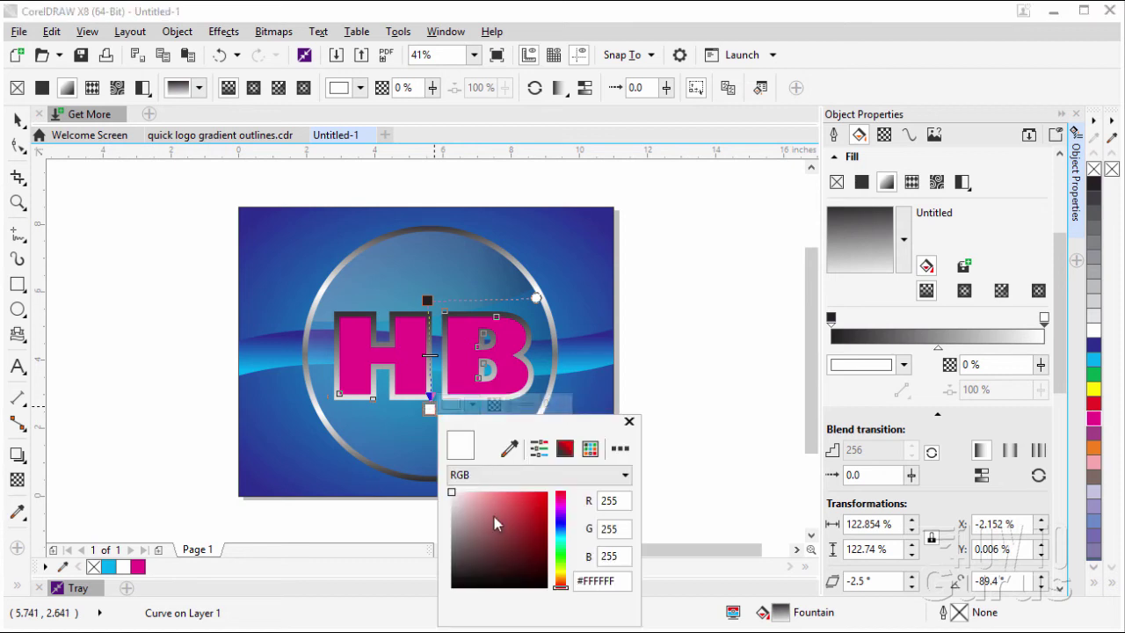
drag(468, 561, 449, 594)
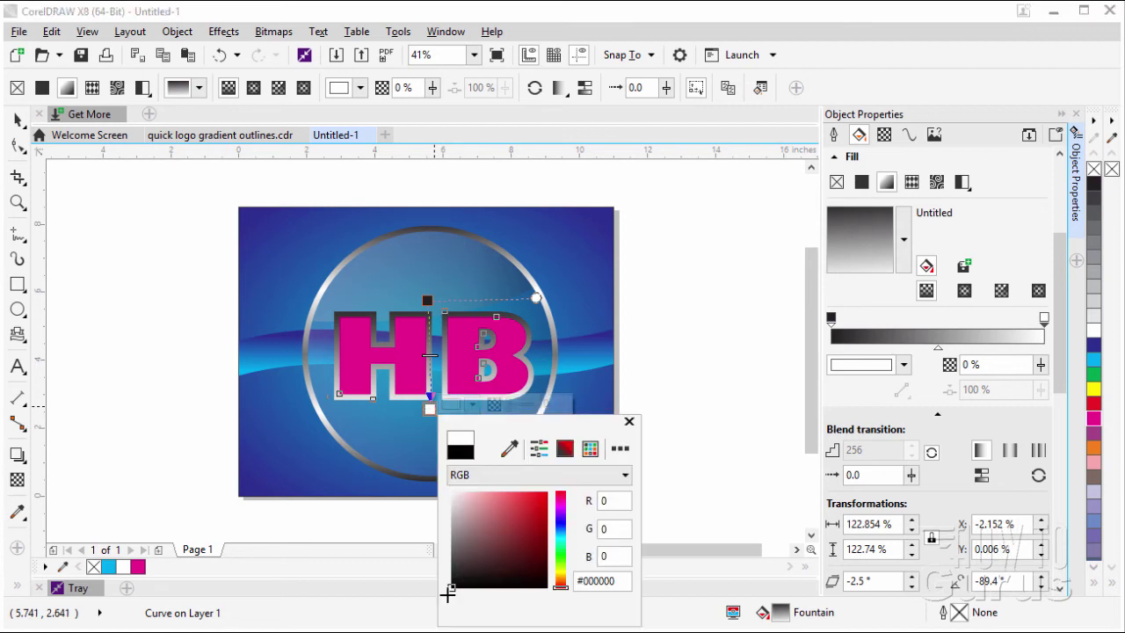
click(629, 423)
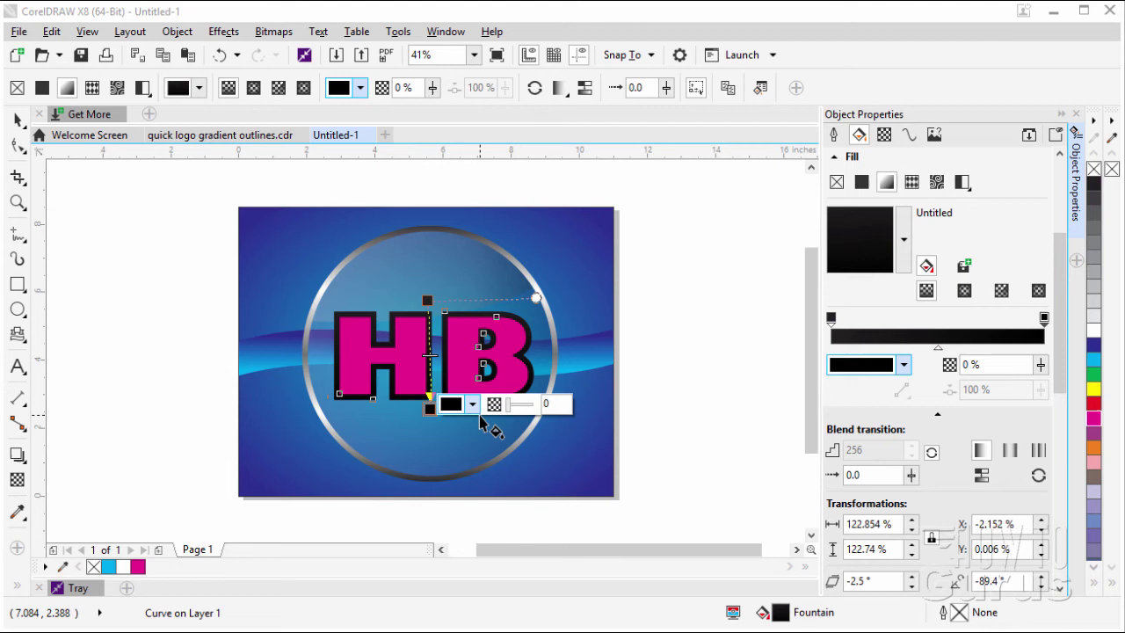
- Add a node to the HB outline's gradient, color it mid grey from the PANTONE solid coated palette, and position it at 50%
double_click(431, 365)
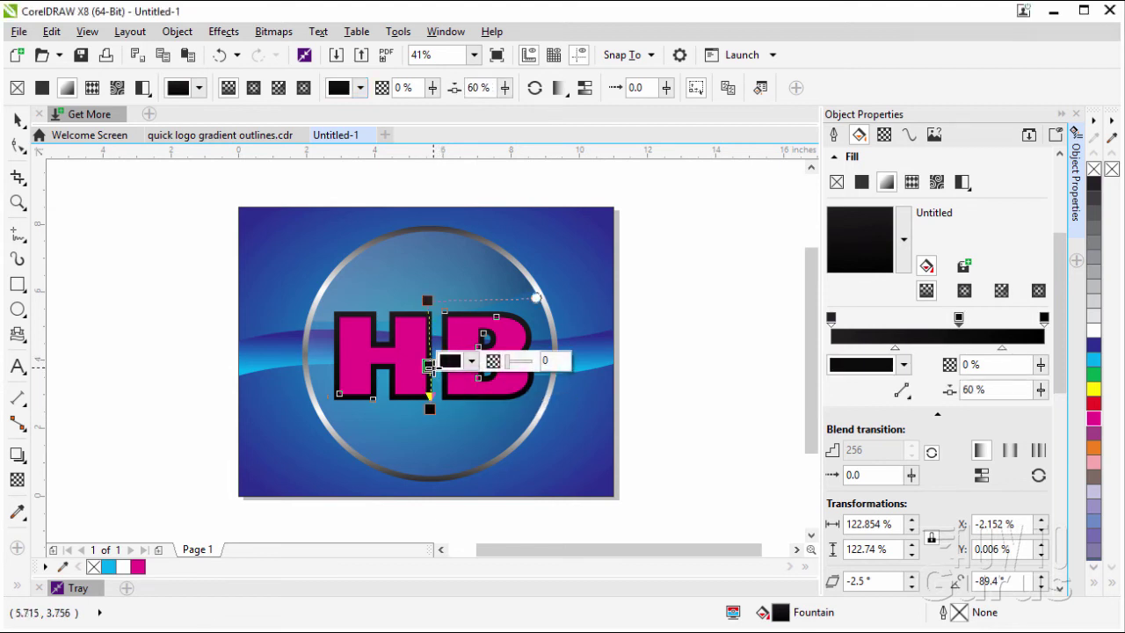
click(469, 363)
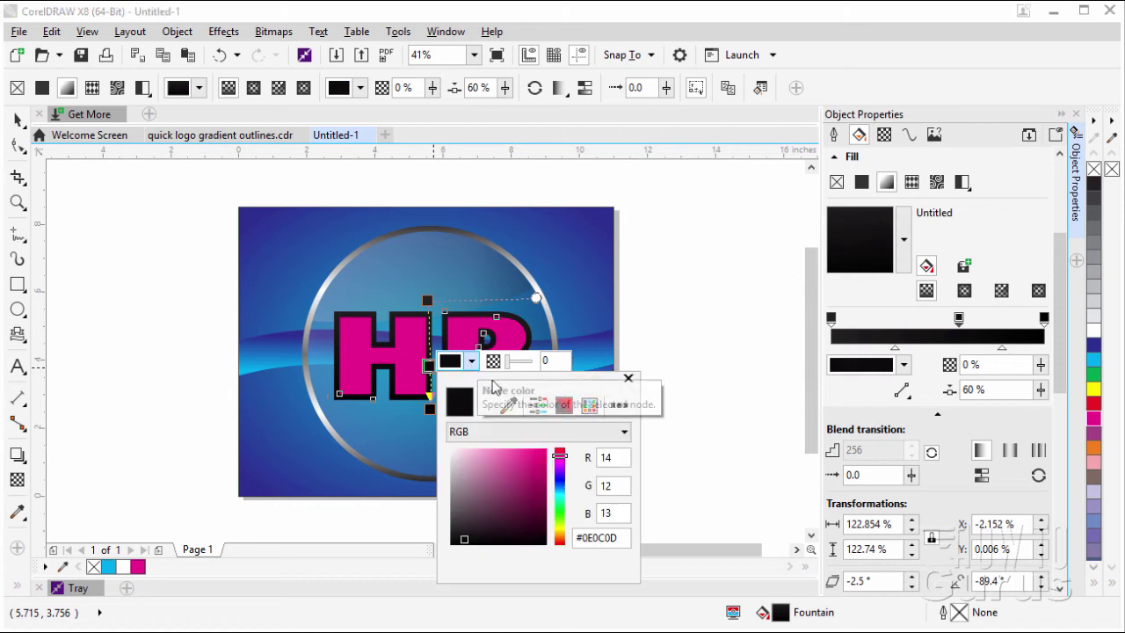
click(592, 410)
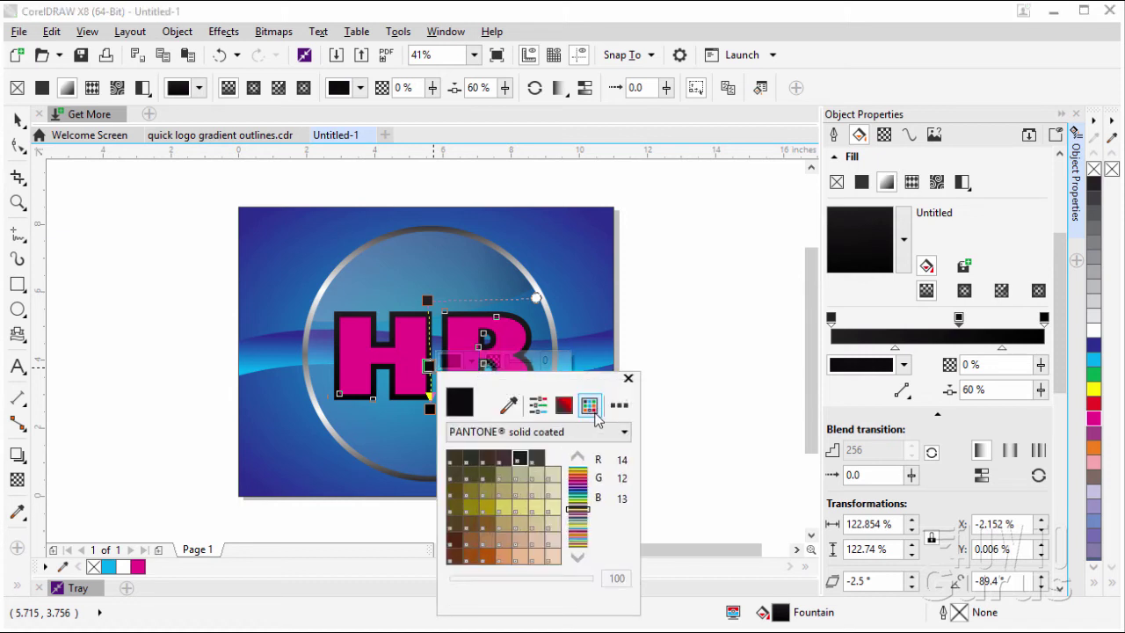
click(577, 459)
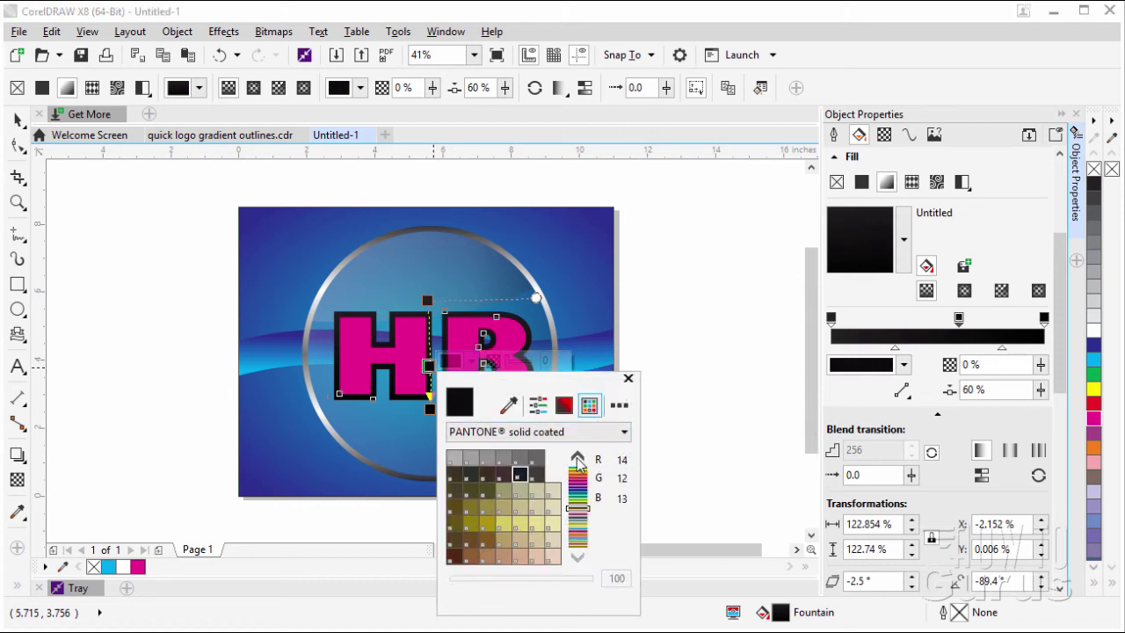
click(520, 457)
click(628, 379)
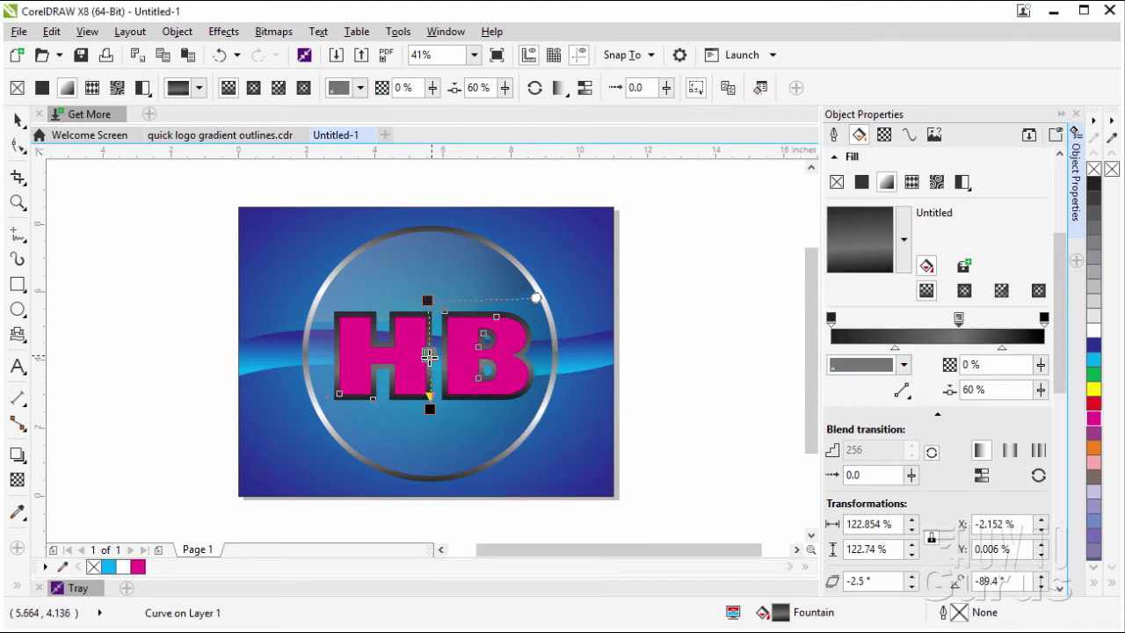
drag(429, 355, 428, 354)
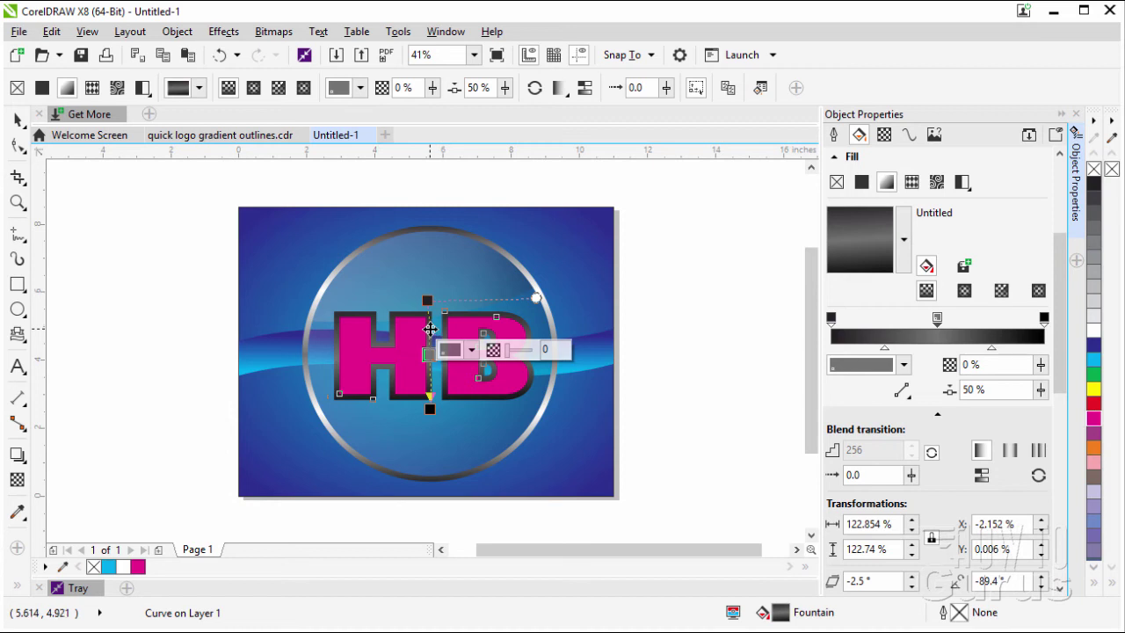
- Add a node at 25% on the HB outline's gradient and color it near-white (#FCFCFC)
double_click(430, 329)
click(472, 323)
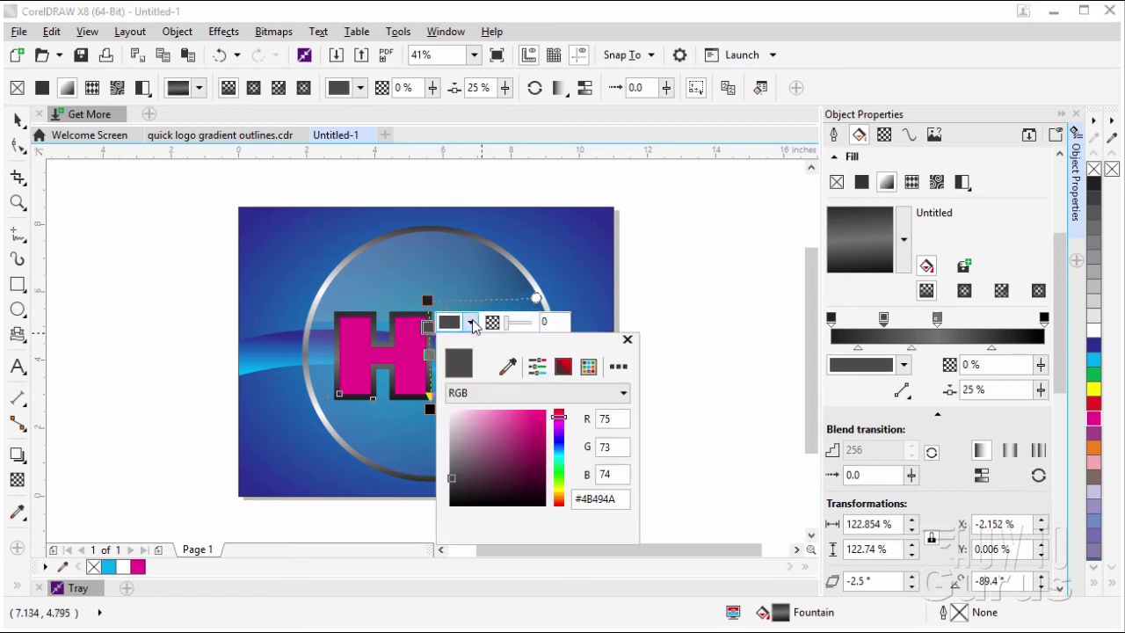
drag(491, 432, 446, 411)
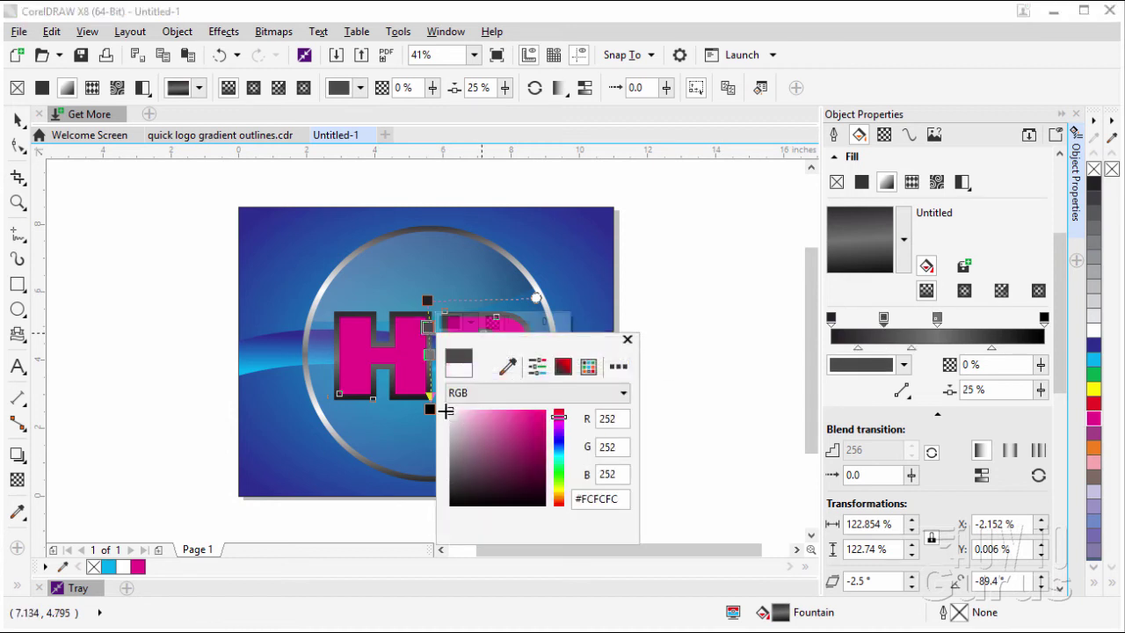
click(626, 339)
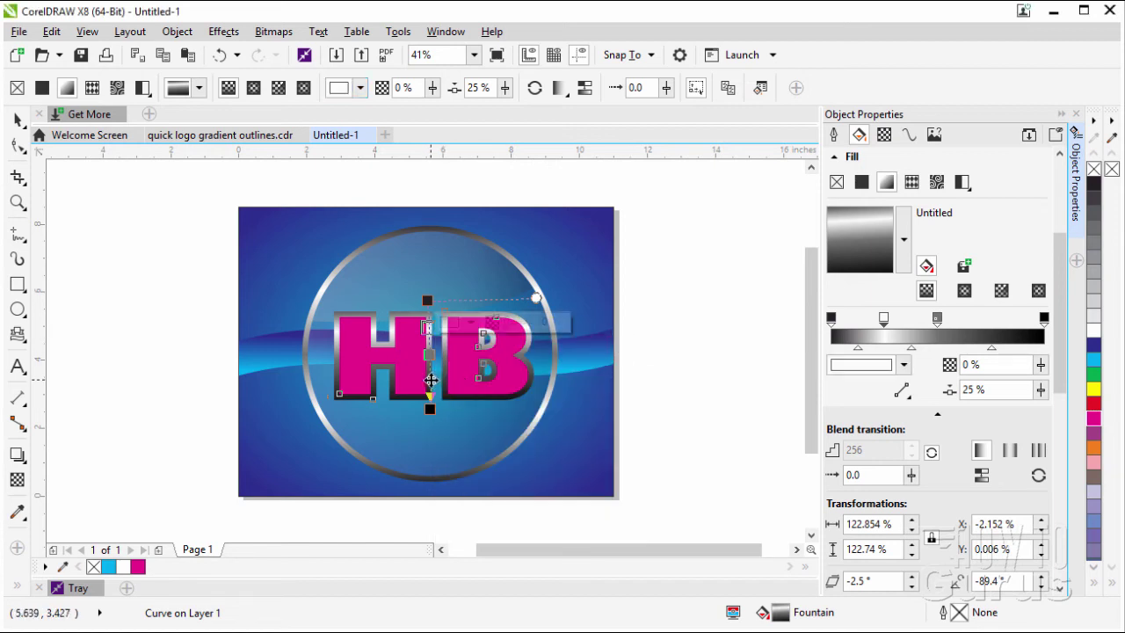
- Add a white (#FFFFFF) node at 72% on the HB outline's gradient, and deselect the outline
double_click(431, 380)
click(471, 377)
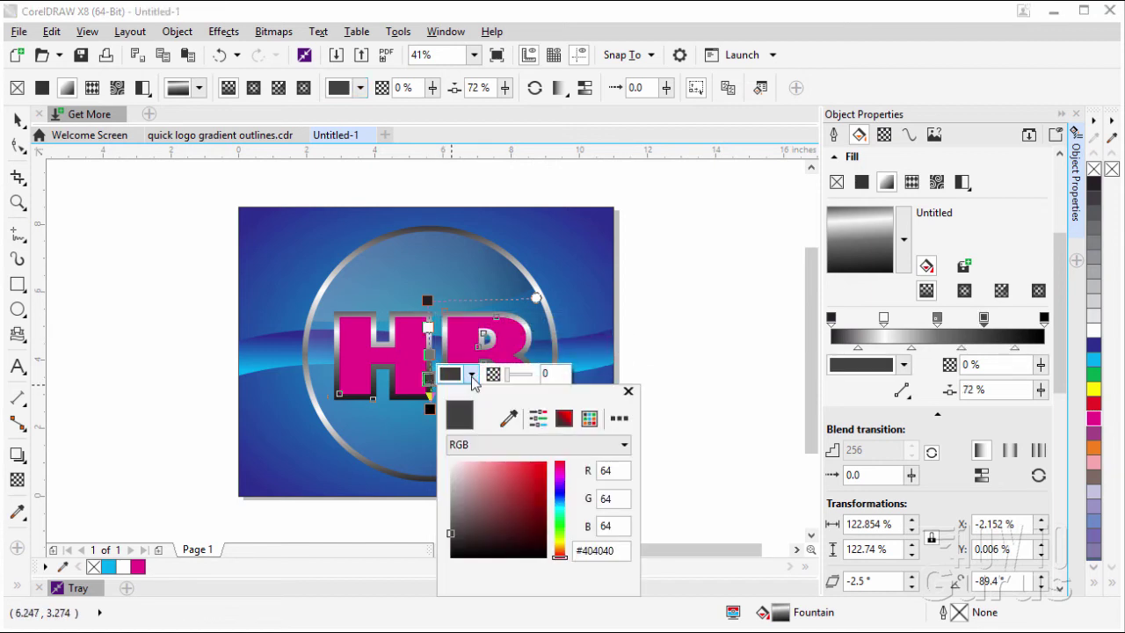
drag(497, 464, 444, 457)
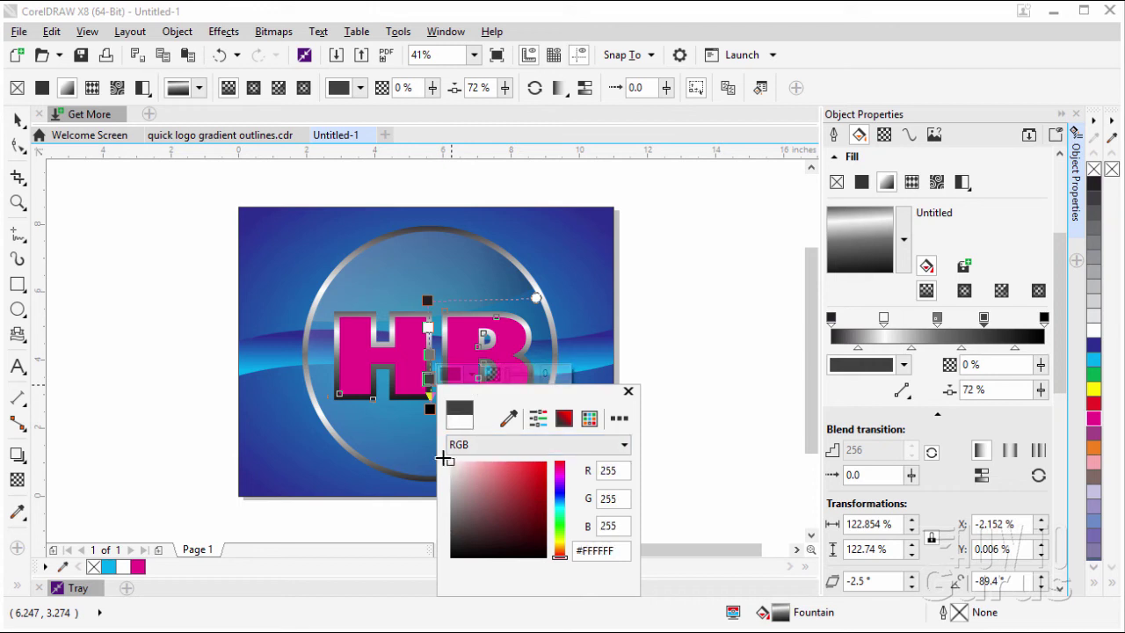
click(627, 393)
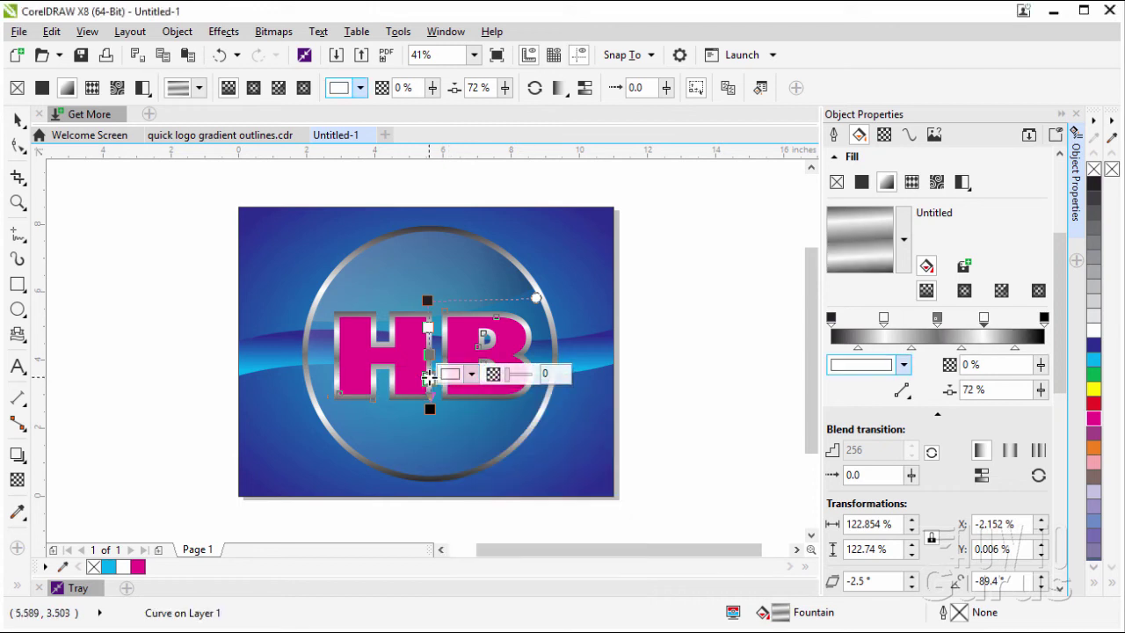
key(Escape)
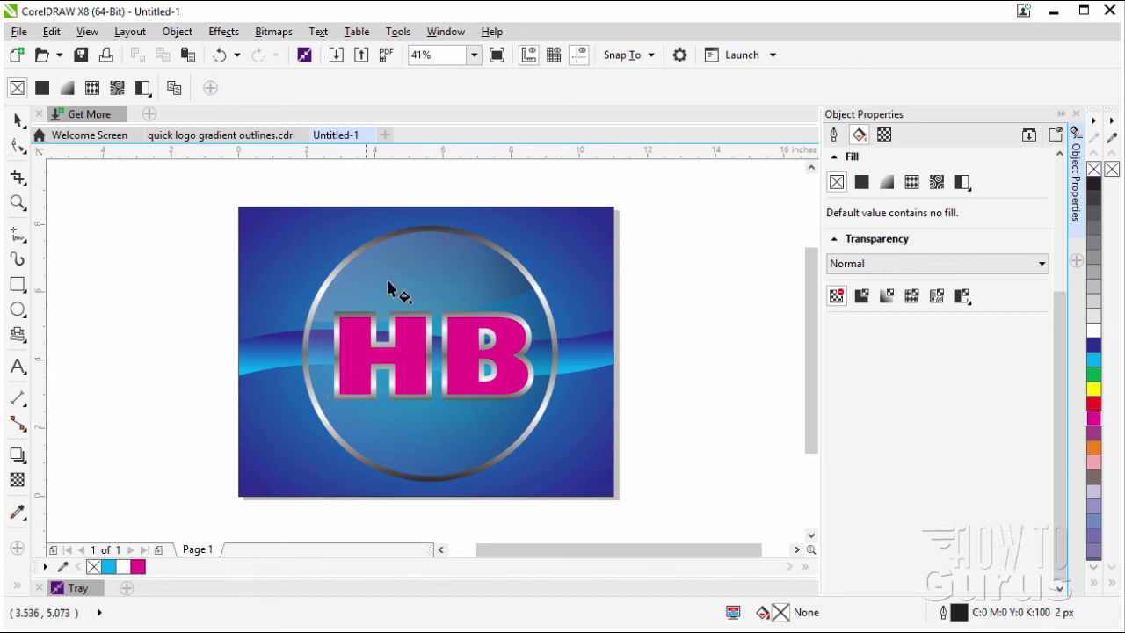
- Apply a fountain fill to the magenta HB lettering and run its gradient vertically from just above the letters to just below them
click(18, 118)
click(406, 349)
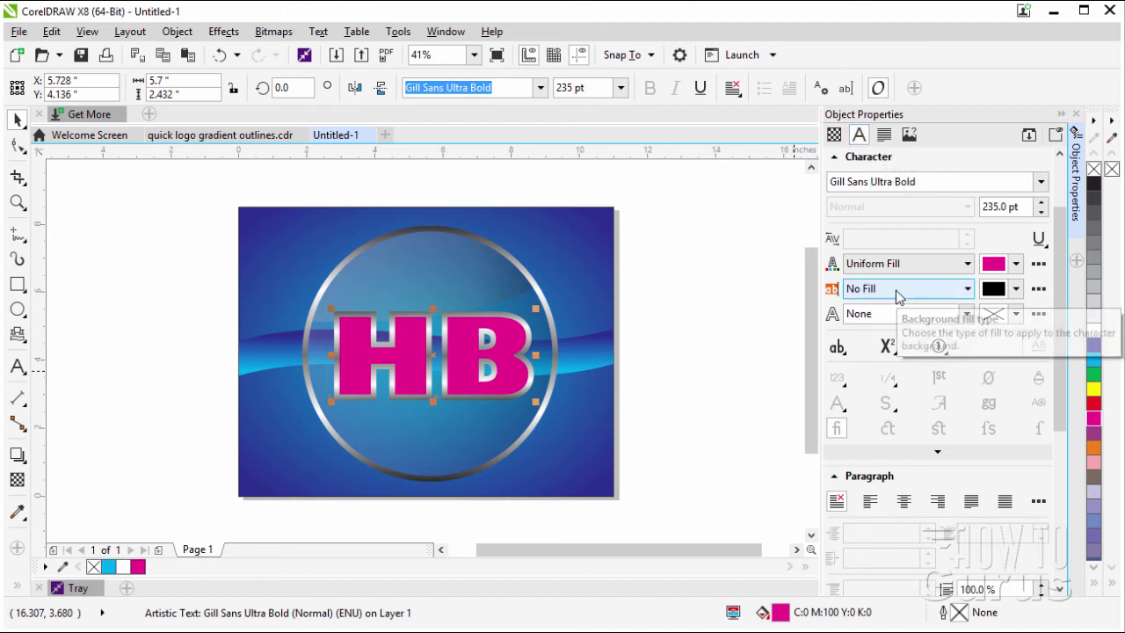
click(967, 263)
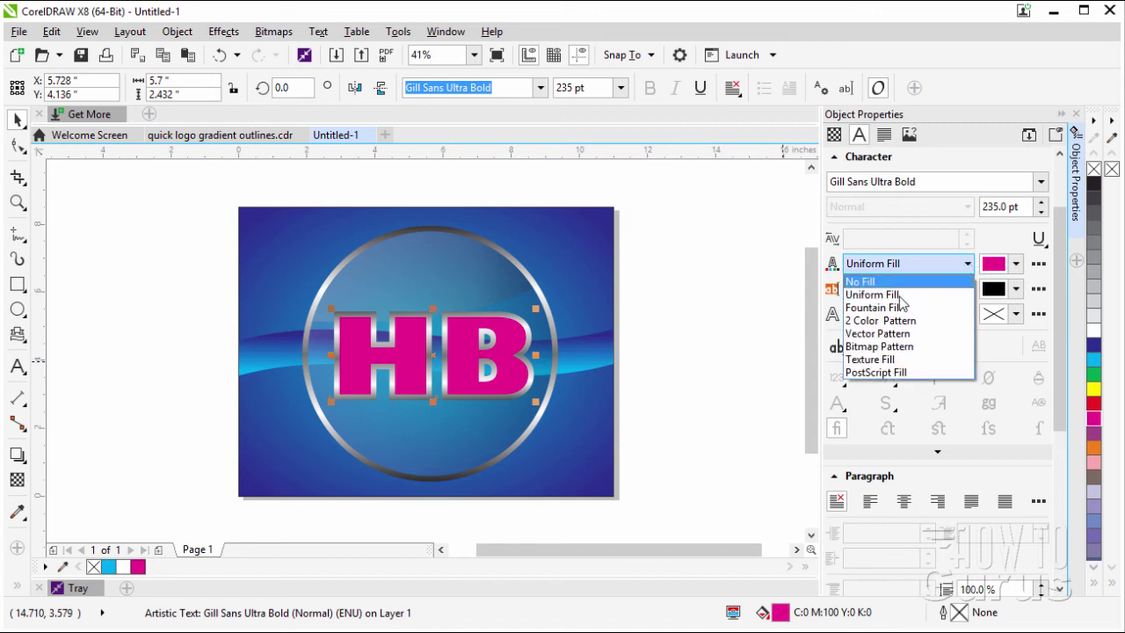
click(861, 308)
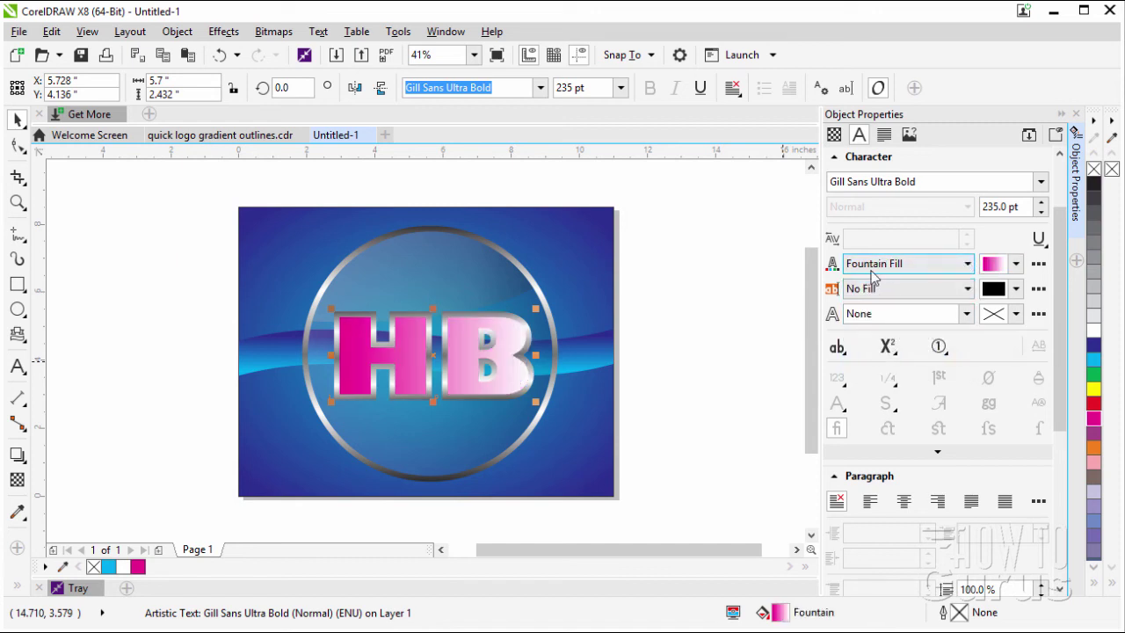
click(19, 588)
click(46, 469)
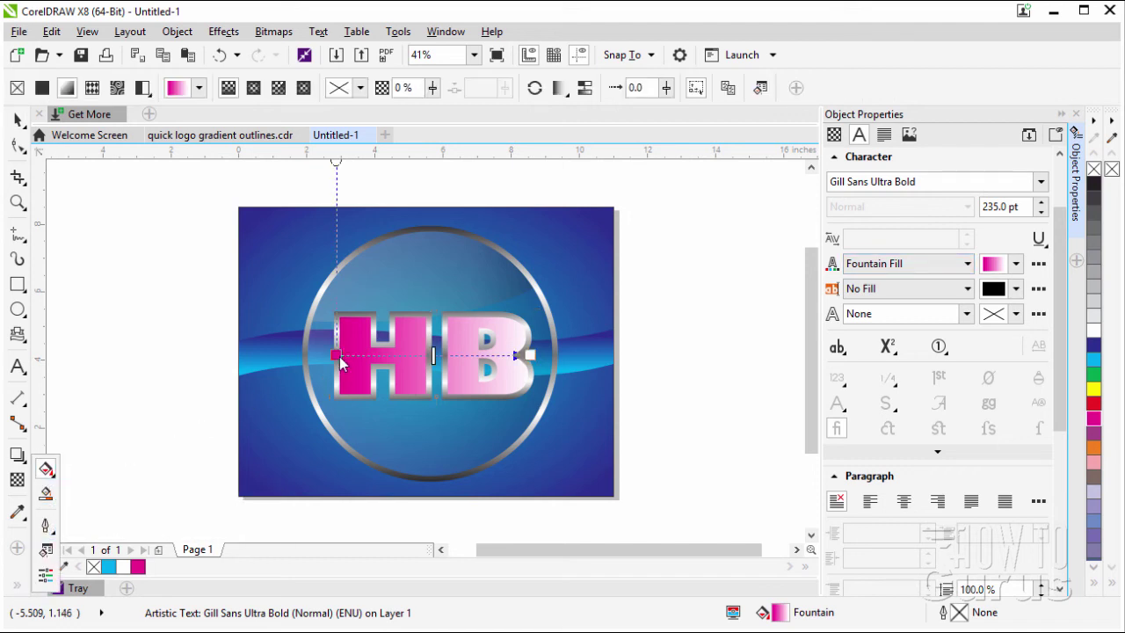
drag(336, 356, 433, 301)
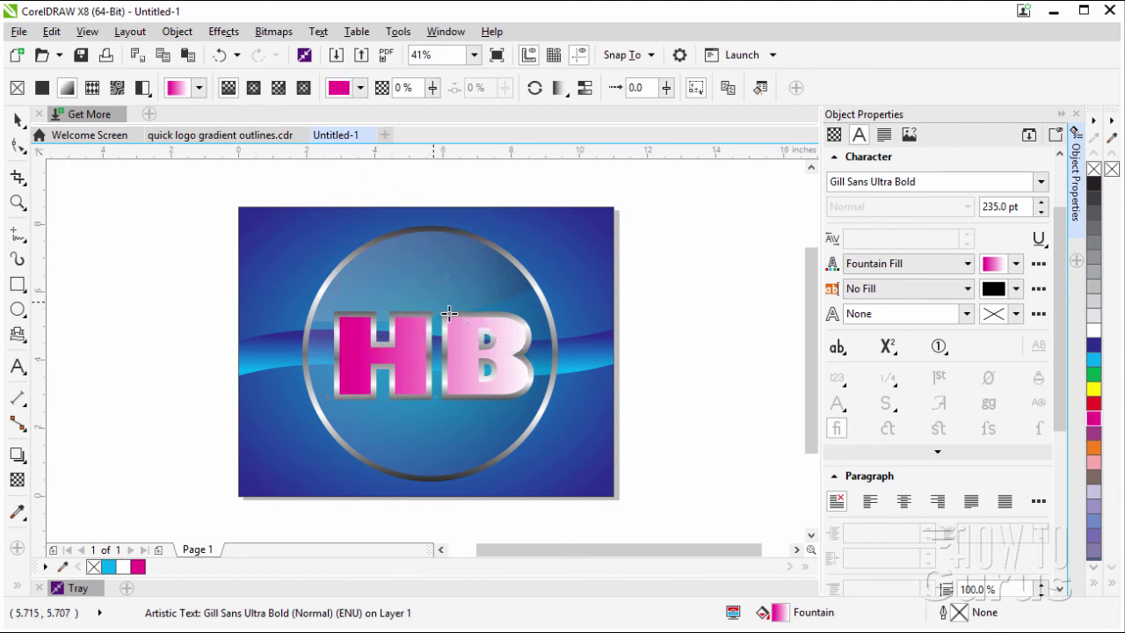
drag(521, 355, 436, 407)
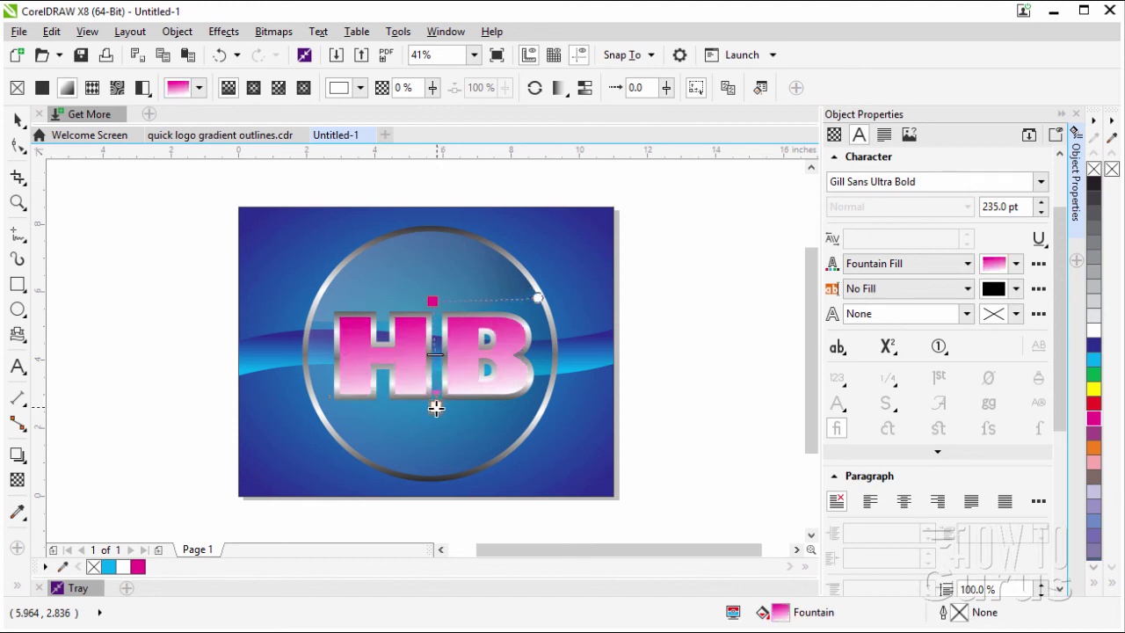
- Change the upper end color of the HB lettering's gradient to dark magenta (C:32 M:100 Y:47 K:24)
click(433, 301)
click(475, 297)
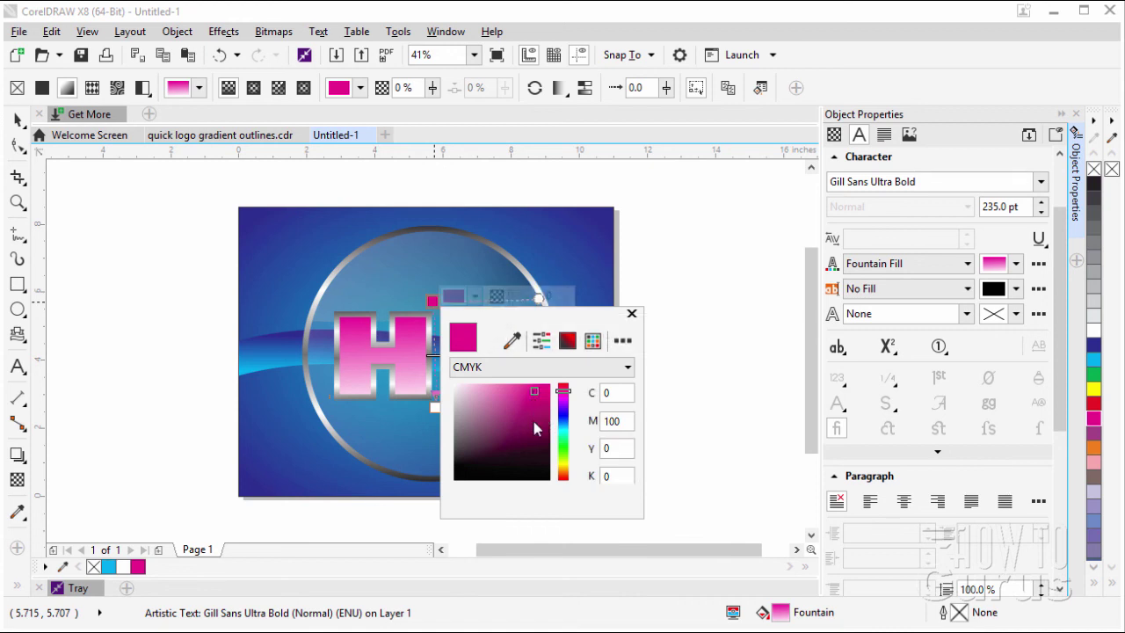
click(535, 421)
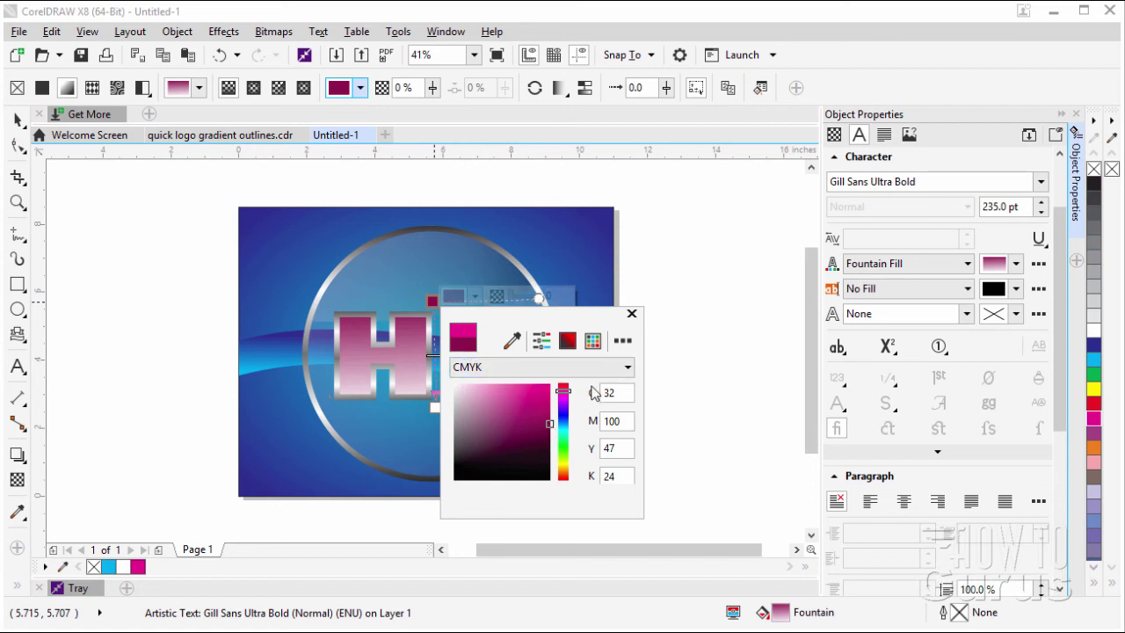
click(631, 314)
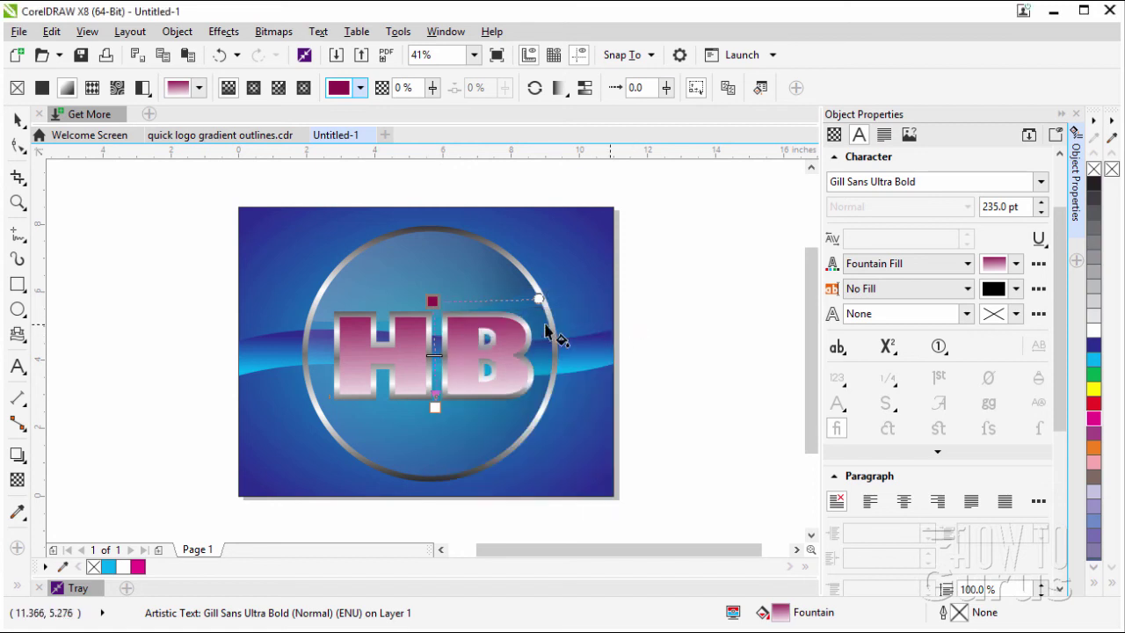
- Set the lower end color of the HB lettering's gradient by sampling the dark magenta (C:27 M:84 Y:39 K:20) near the top of the H
click(437, 408)
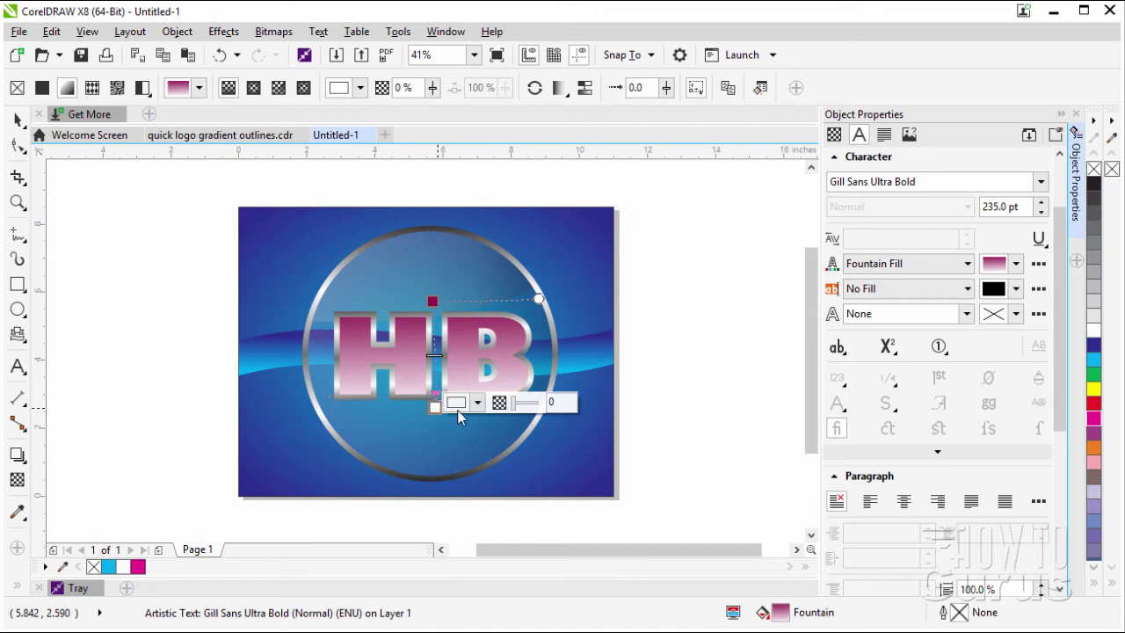
click(476, 403)
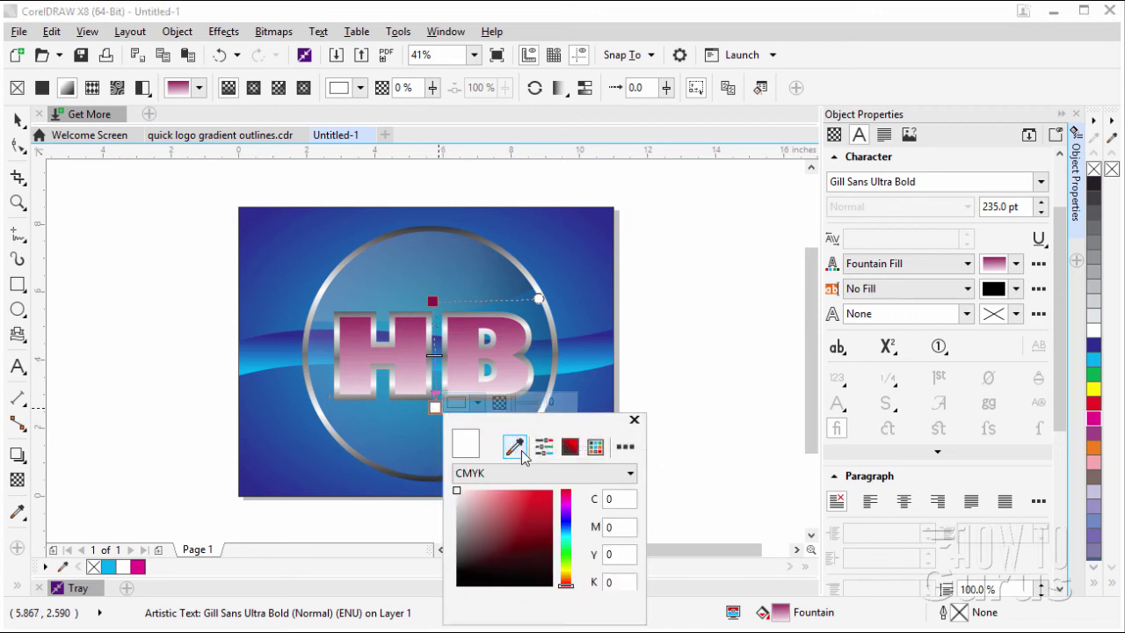
click(518, 450)
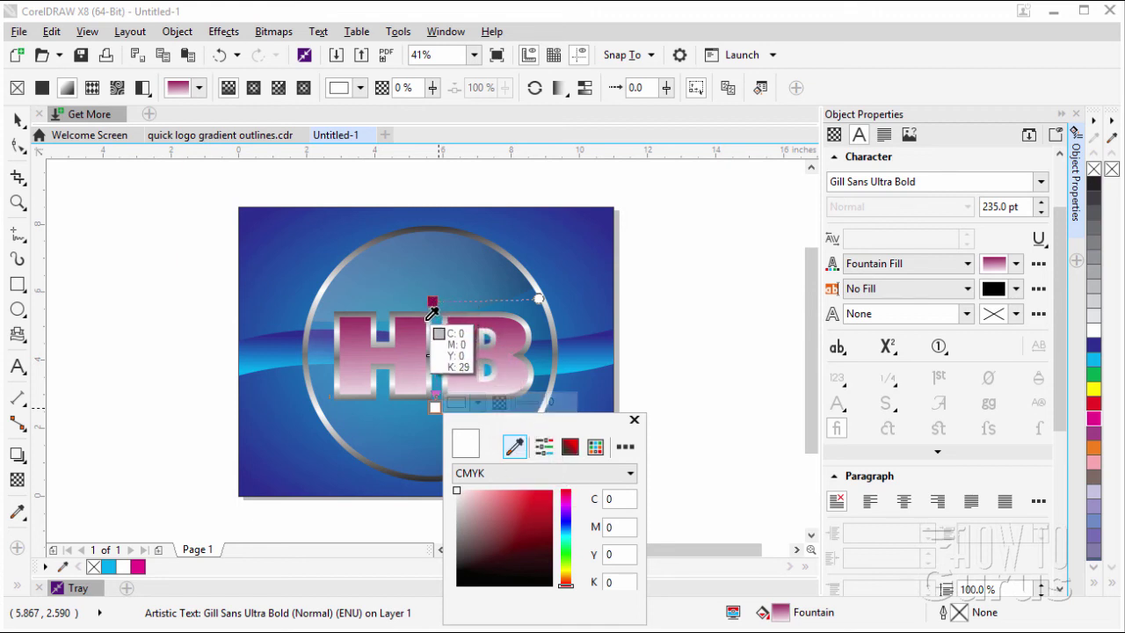
click(424, 318)
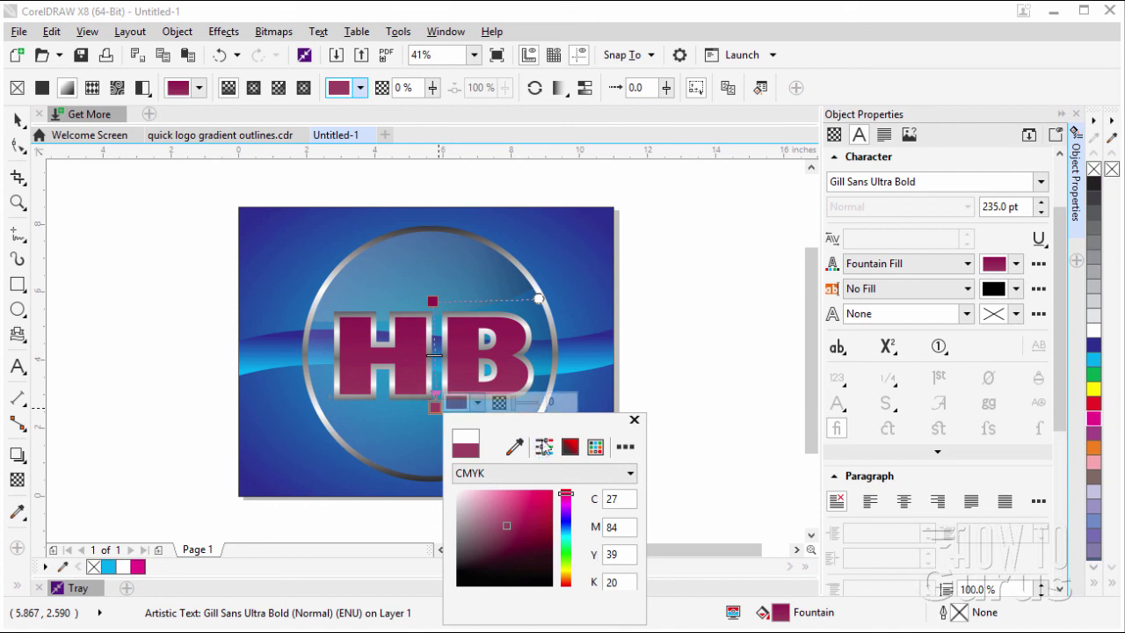
click(634, 420)
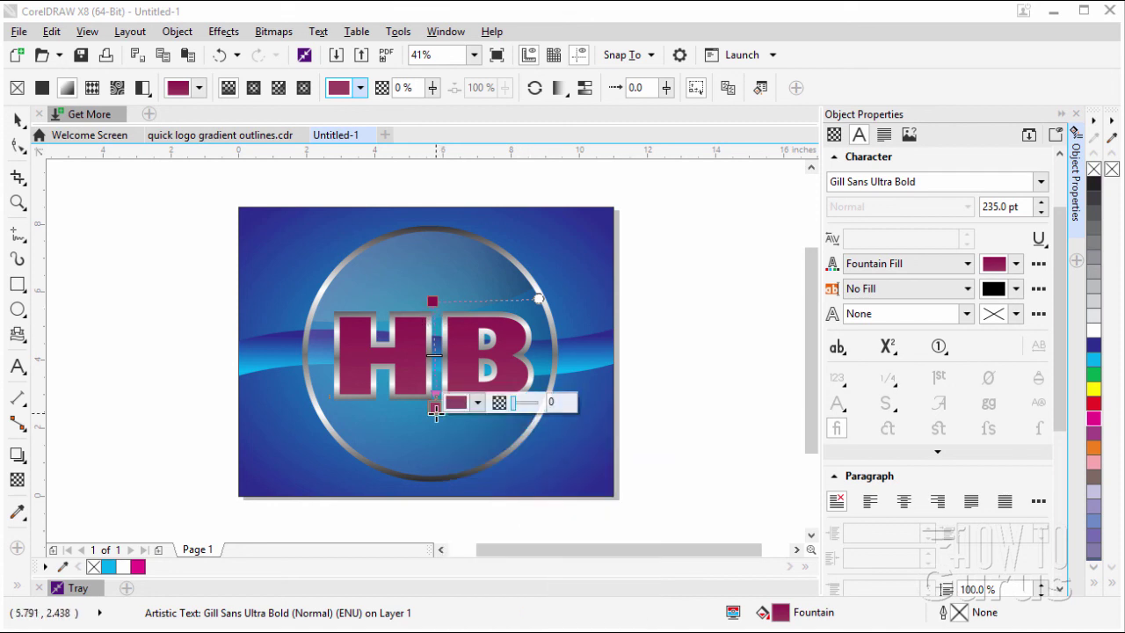
- Add a node about halfway along the HB lettering's gradient and another at 24%, coloring the latter bright PANTONE magenta (C:7 M:97 Y:0 K:0)
double_click(436, 369)
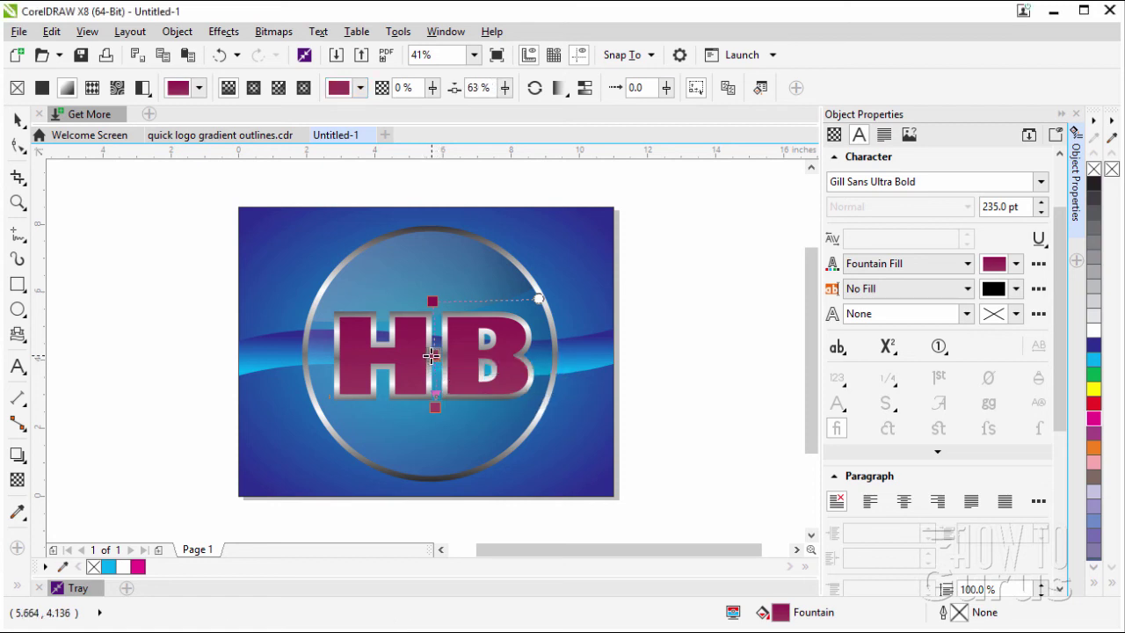
drag(435, 369, 434, 326)
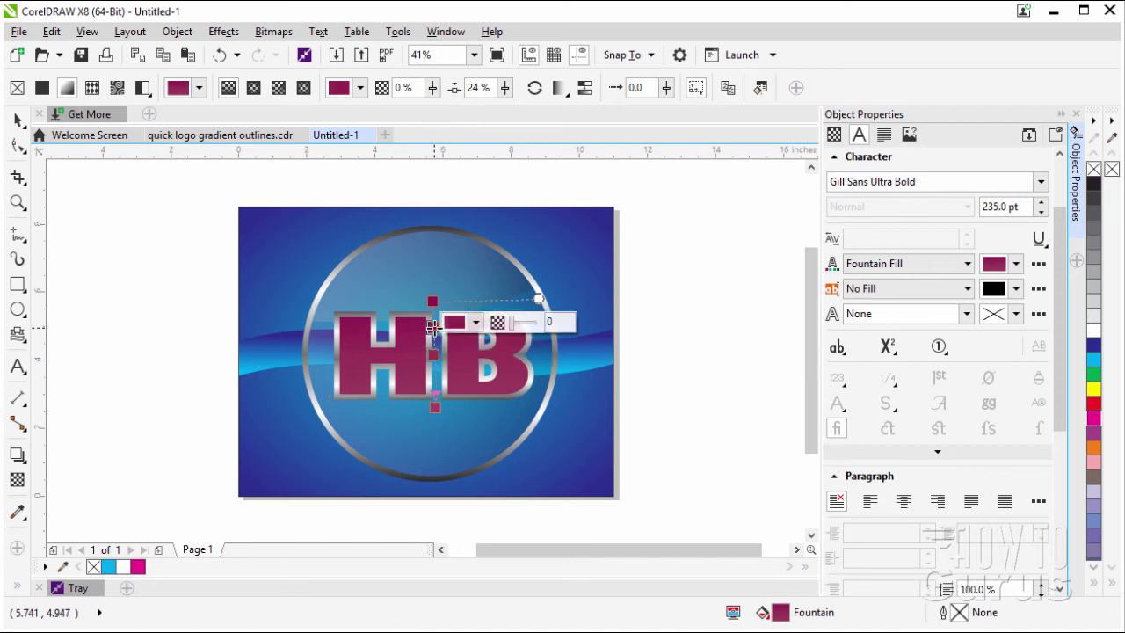
click(478, 325)
mouse_move(528, 450)
mouse_down()
mouse_move(553, 402)
mouse_move(563, 423)
mouse_up()
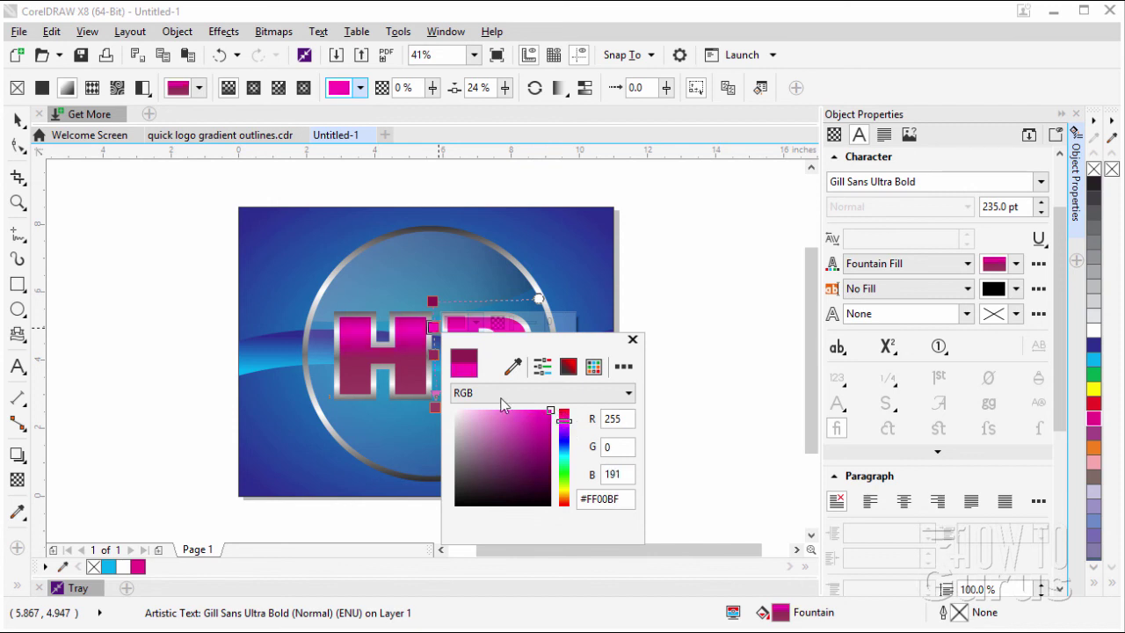
click(602, 368)
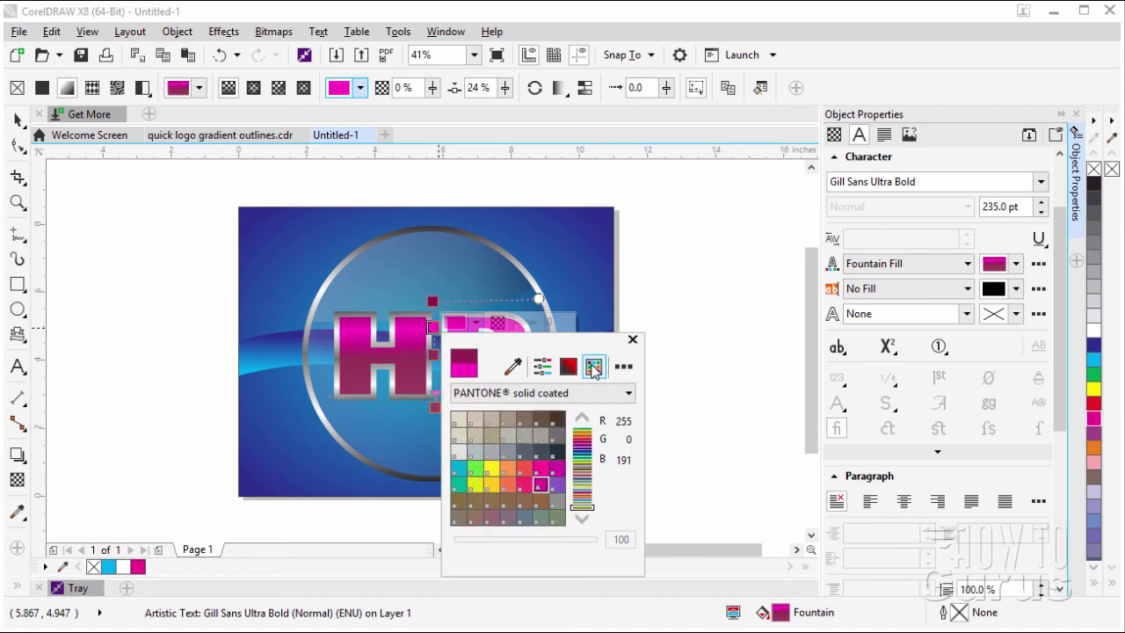
click(542, 472)
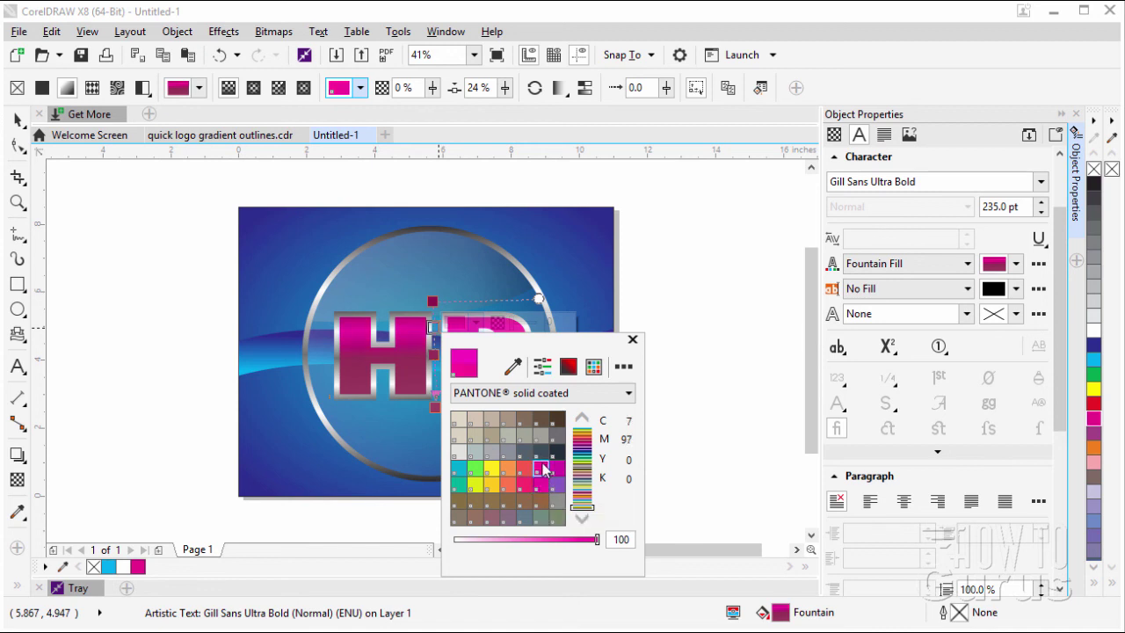
click(632, 339)
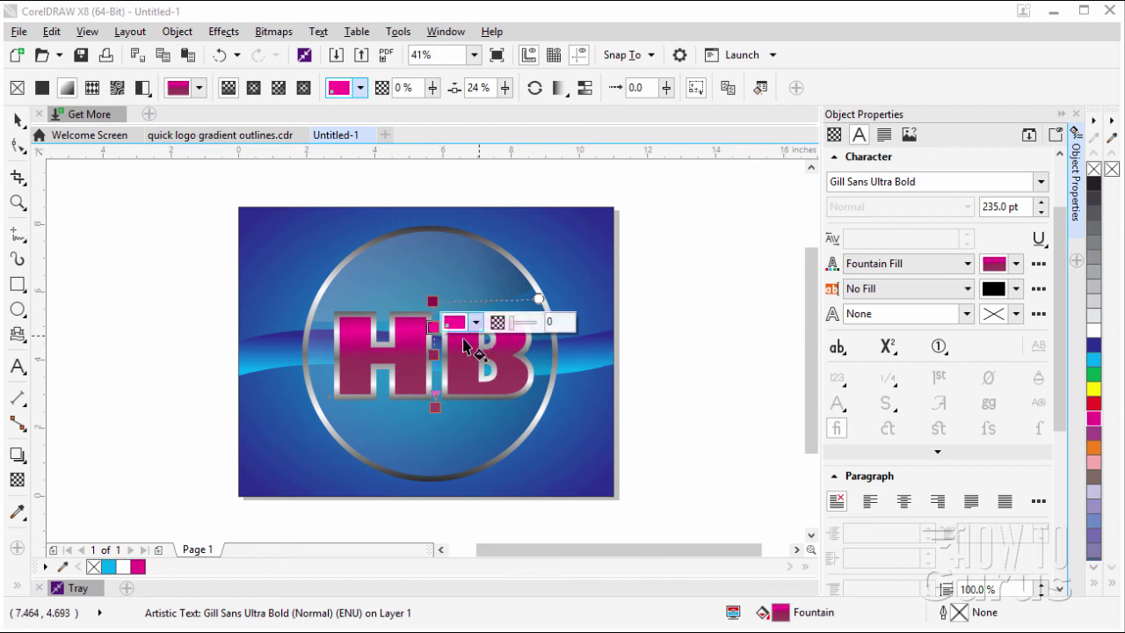
- Add a node at 71% on the HB lettering's gradient and color it by sampling the bright magenta (#F70494) from the H
double_click(434, 376)
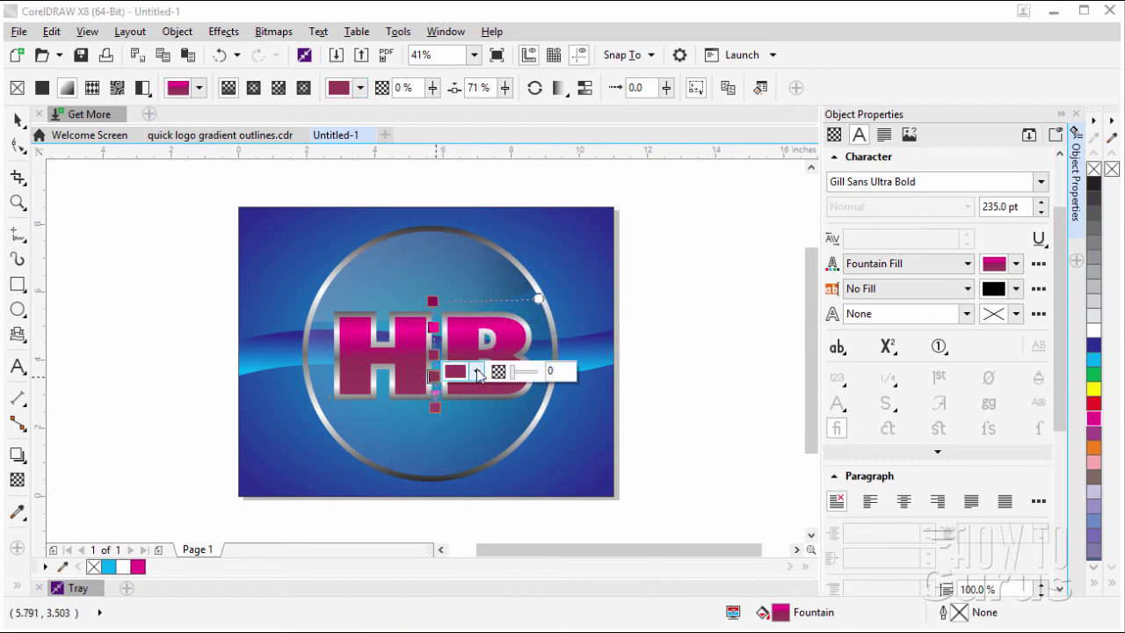
click(477, 372)
click(514, 422)
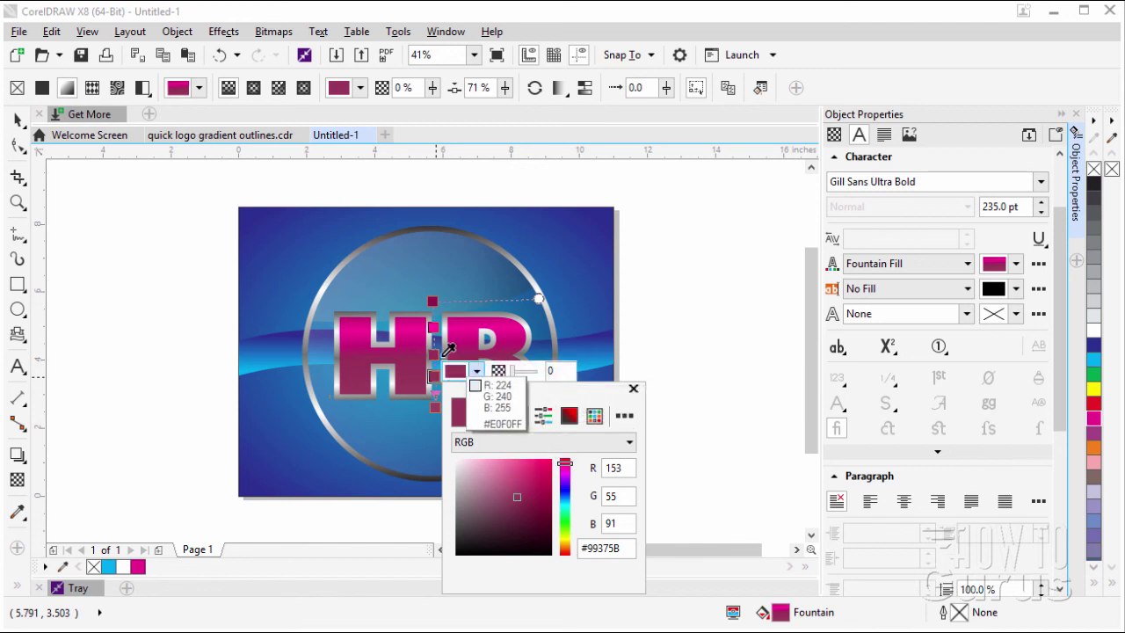
click(413, 337)
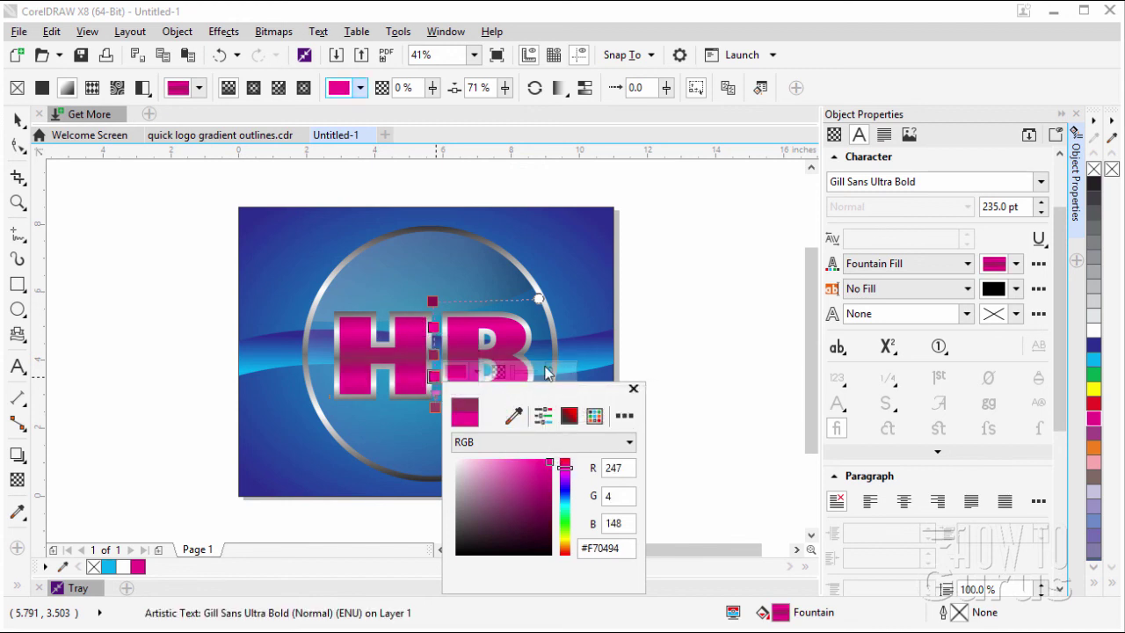
click(633, 388)
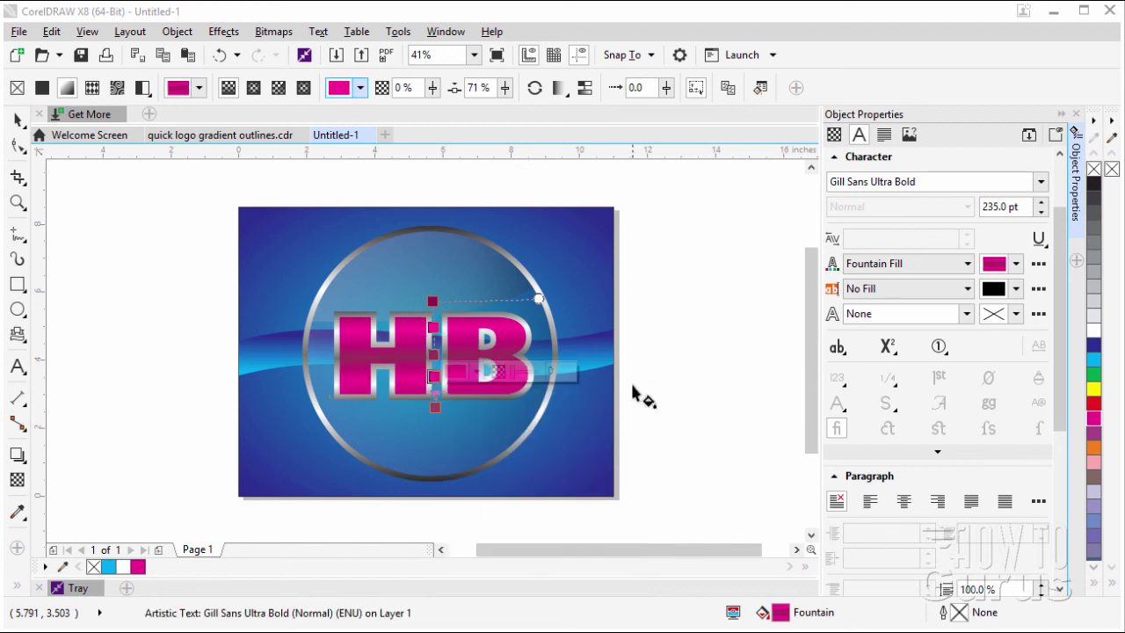
click(431, 350)
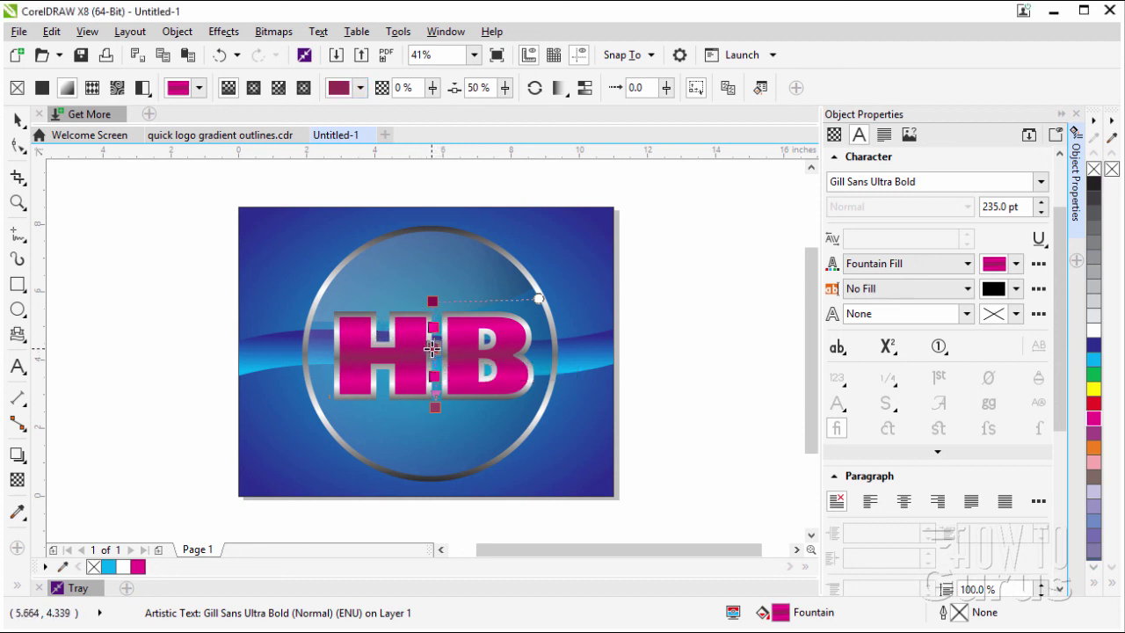
- Darken the upper end color of the HB lettering's gradient to about C:38 M:100 Y:67 K:55
click(433, 302)
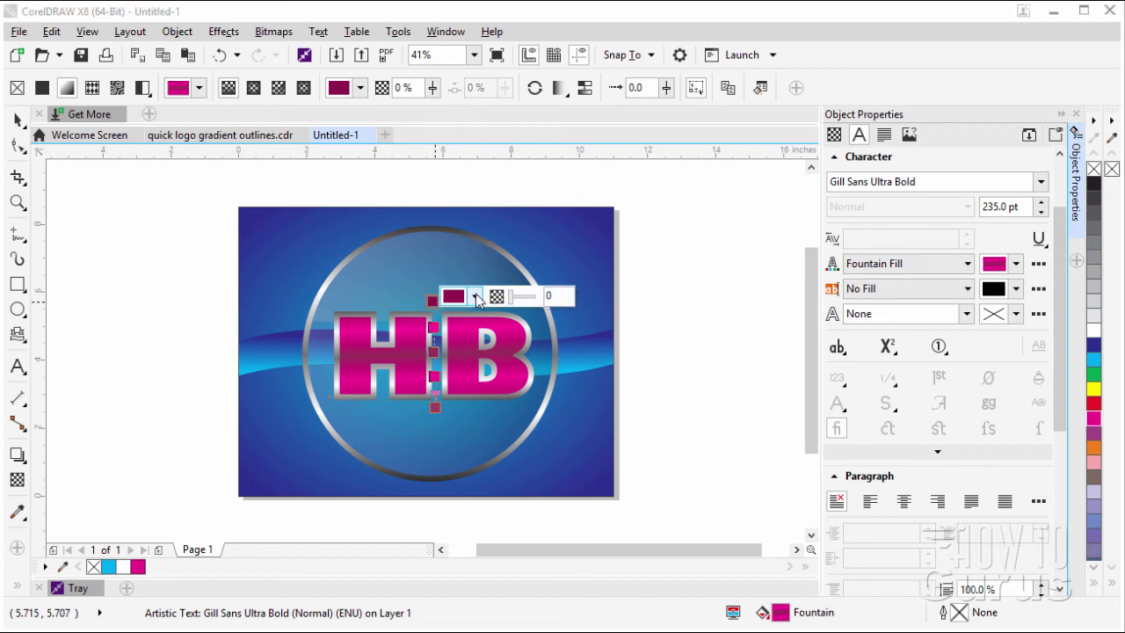
click(475, 295)
click(527, 426)
drag(527, 426, 547, 437)
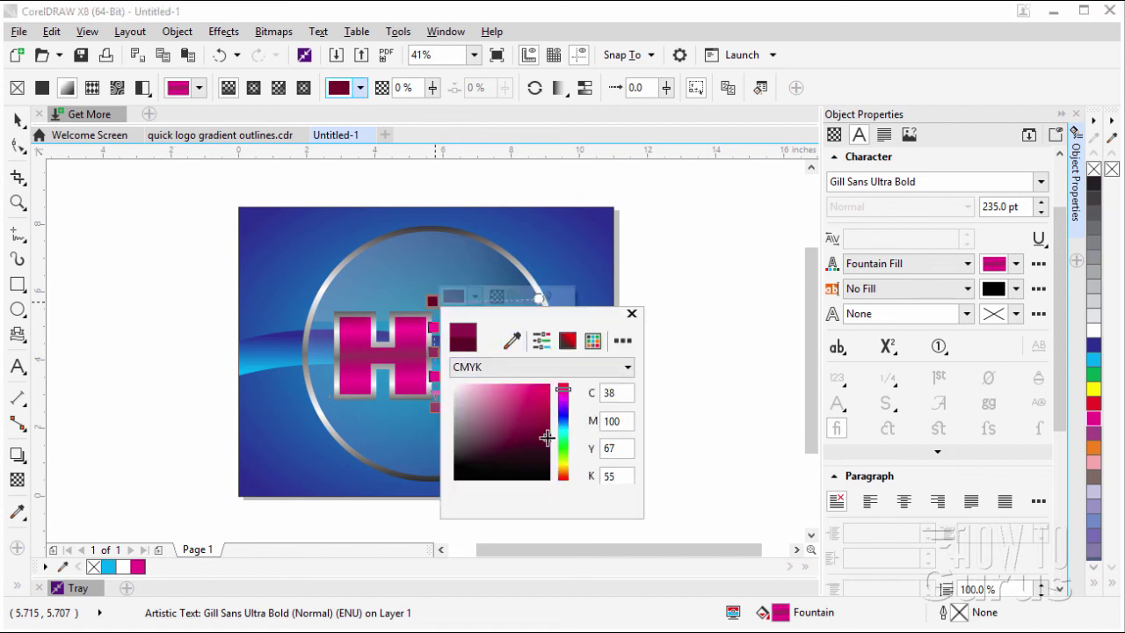
click(631, 315)
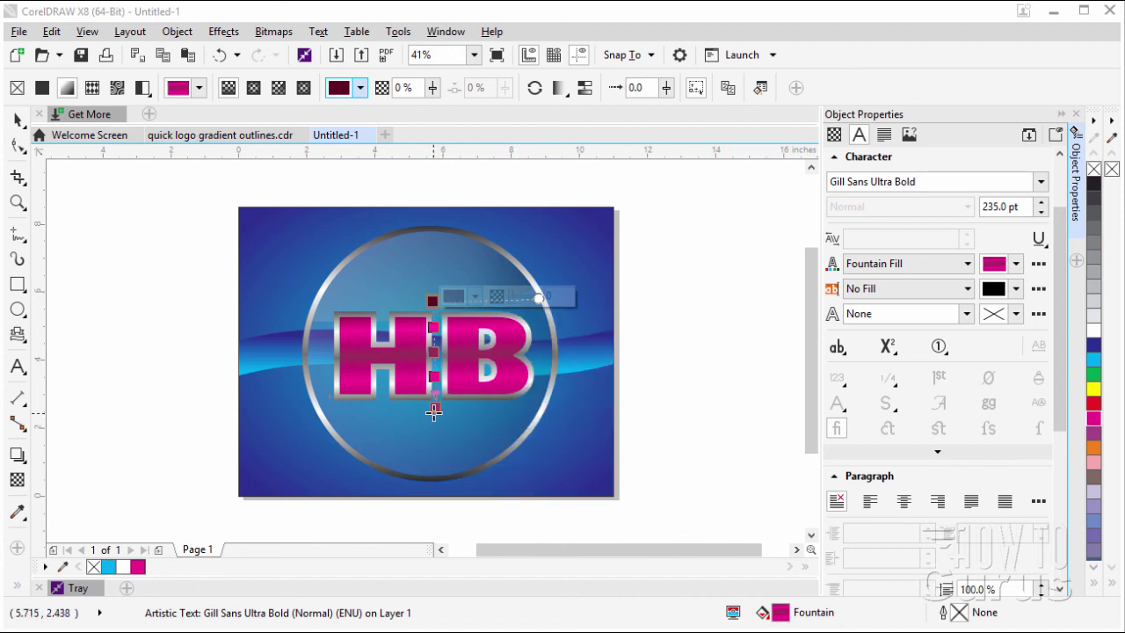
- Change the lower end color of the HB lettering's gradient to a very dark maroon similar to the upper end
click(434, 407)
click(472, 407)
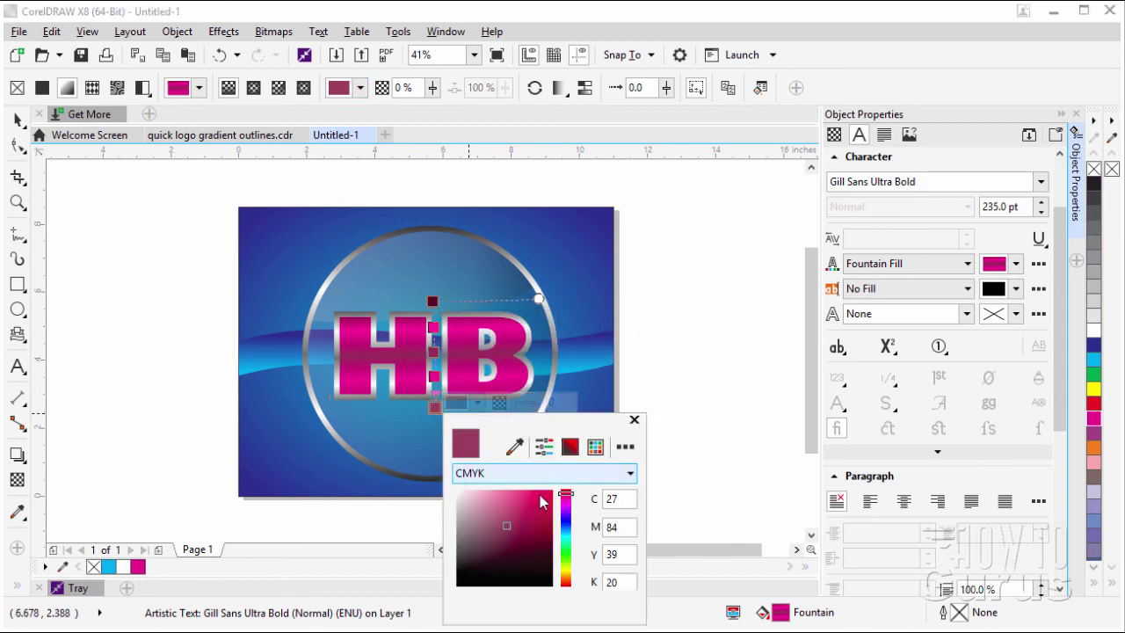
click(545, 533)
drag(546, 533, 553, 539)
click(634, 423)
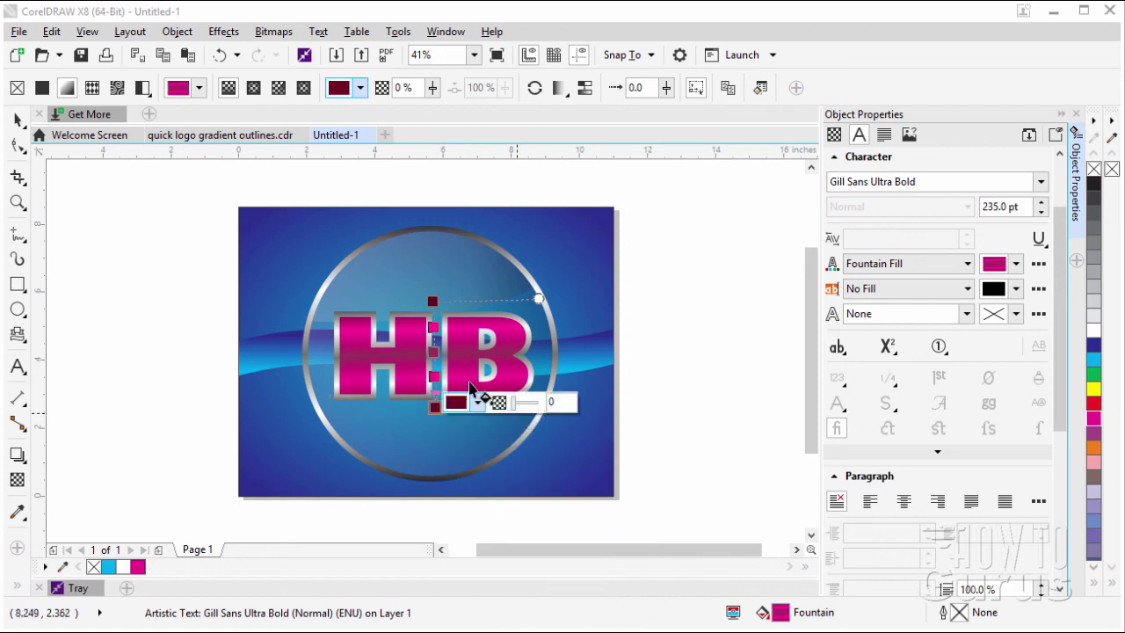
- Replace the middle node of the HB lettering's gradient with a new one at 48%, colored dark magenta (about #7D004B)
click(433, 376)
click(433, 352)
click(433, 376)
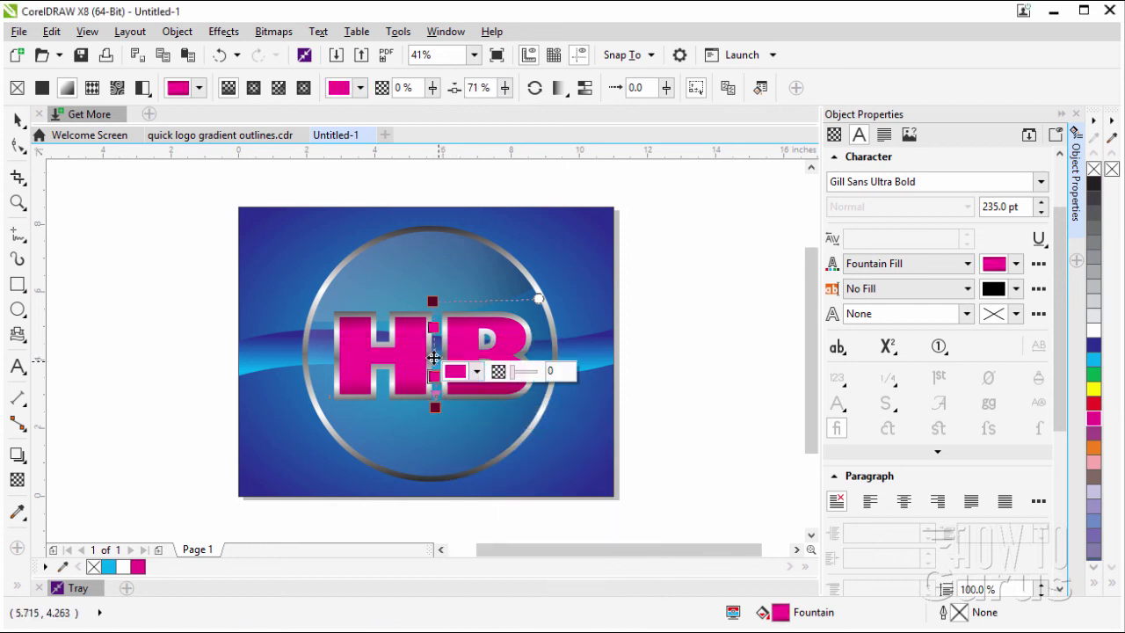
click(434, 351)
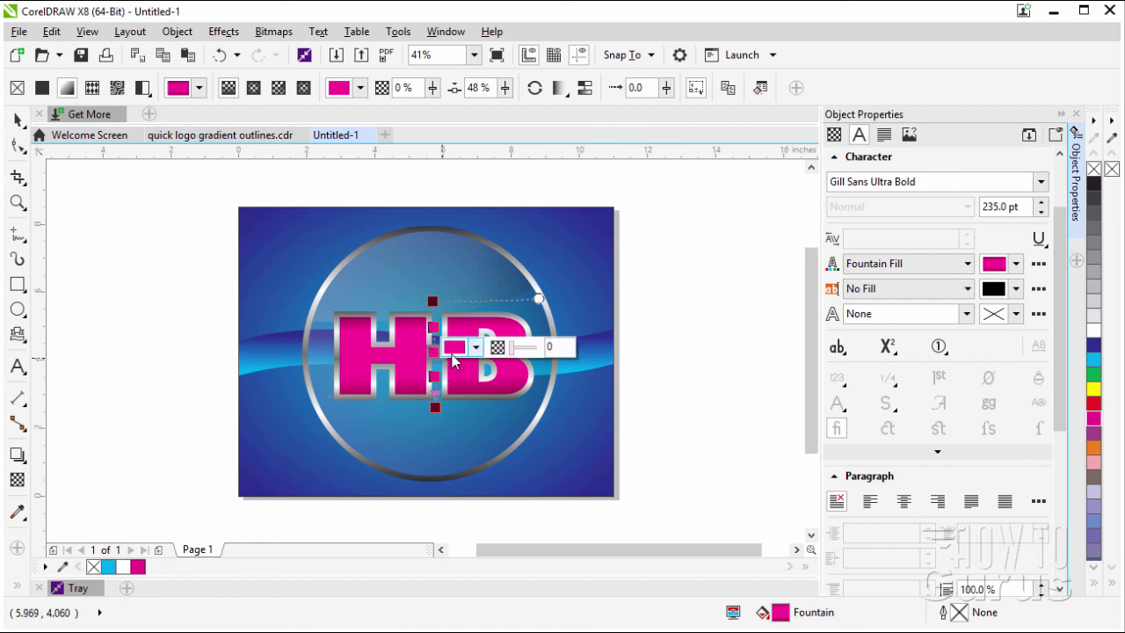
click(476, 347)
drag(536, 462, 551, 485)
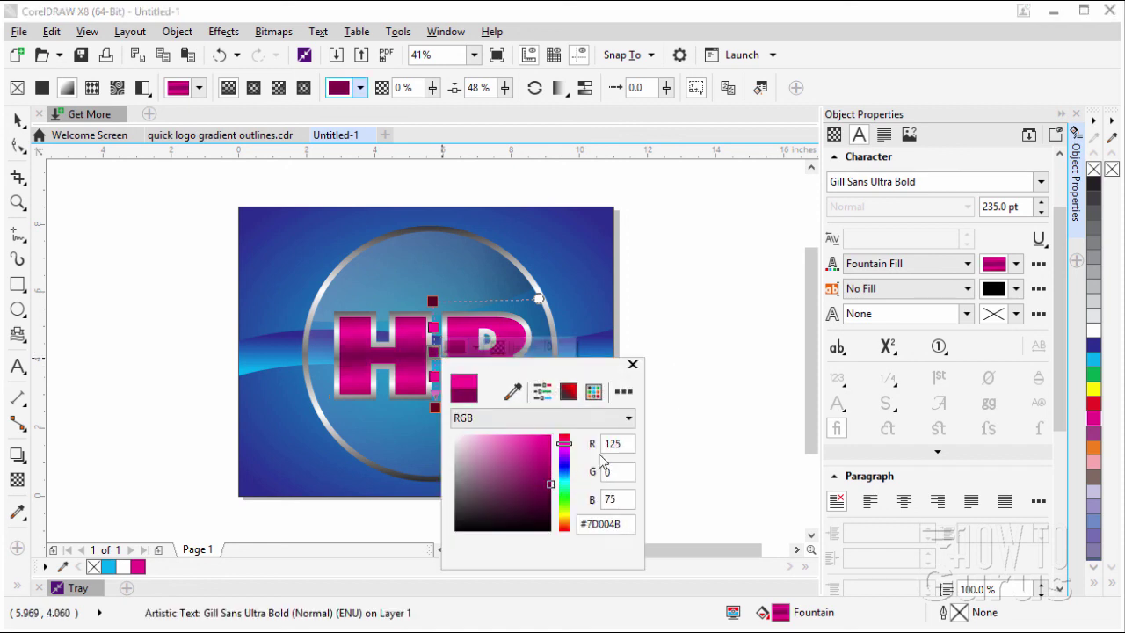
click(632, 364)
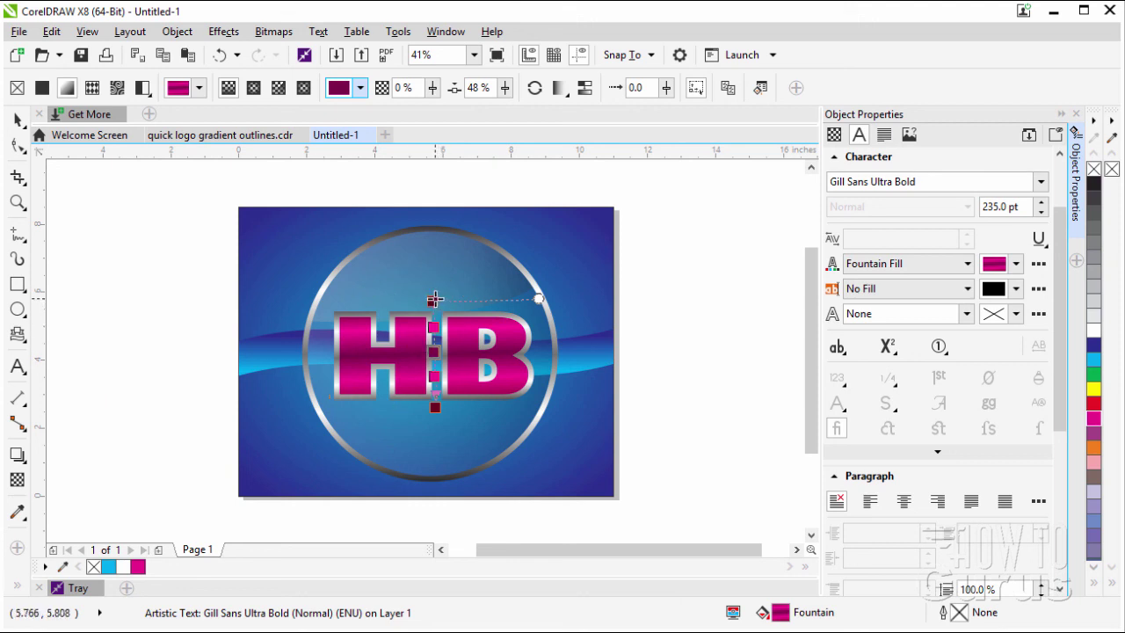
- Tilt the HB lettering's gradient diagonally from the upper gap of the H to just below the left part of the B, and deselect it
drag(432, 299, 376, 299)
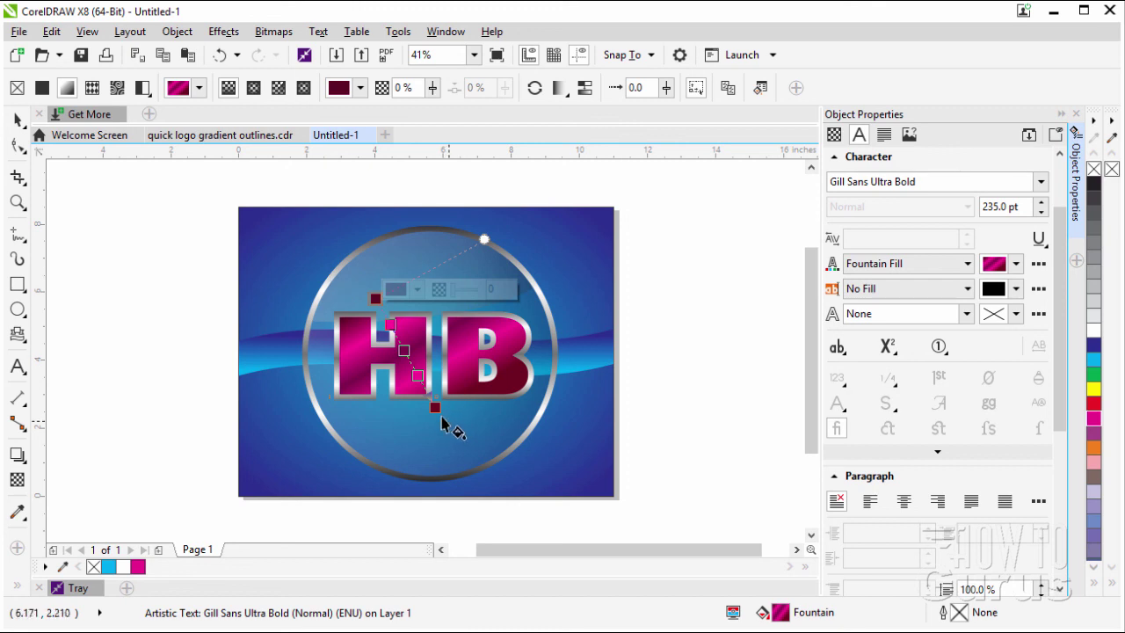
drag(436, 408, 481, 408)
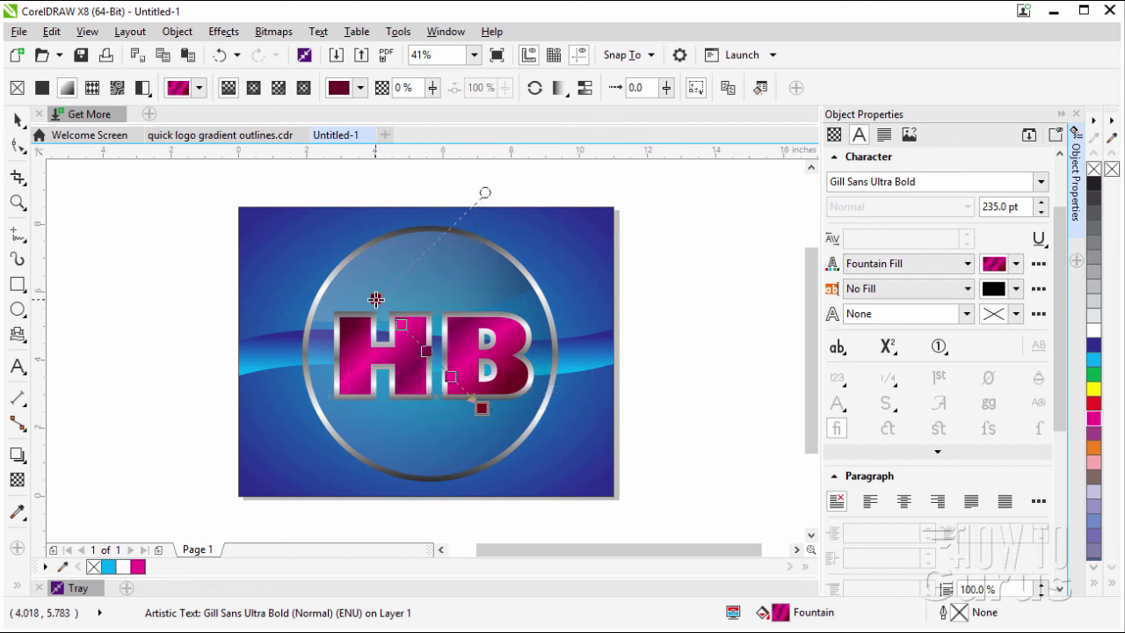
drag(375, 299, 374, 307)
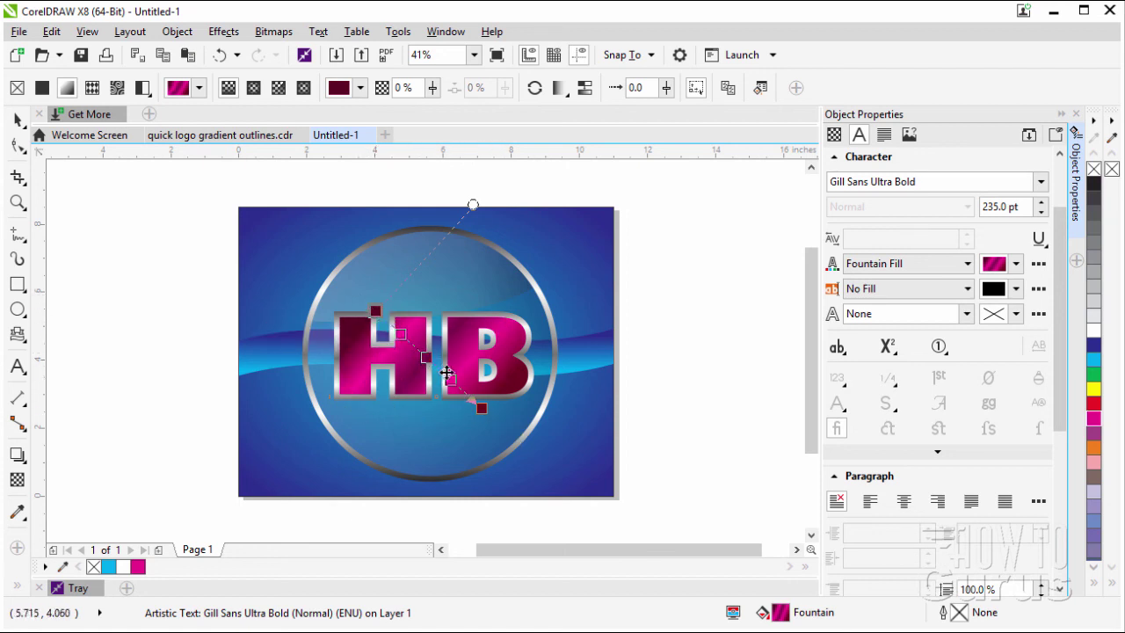
click(166, 236)
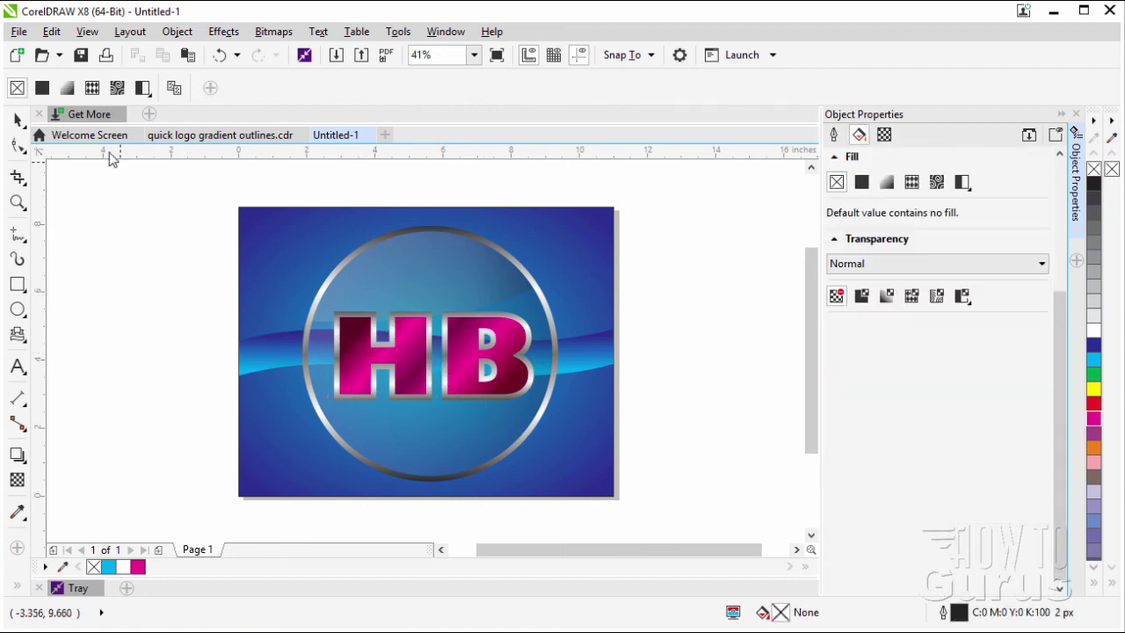
click(17, 118)
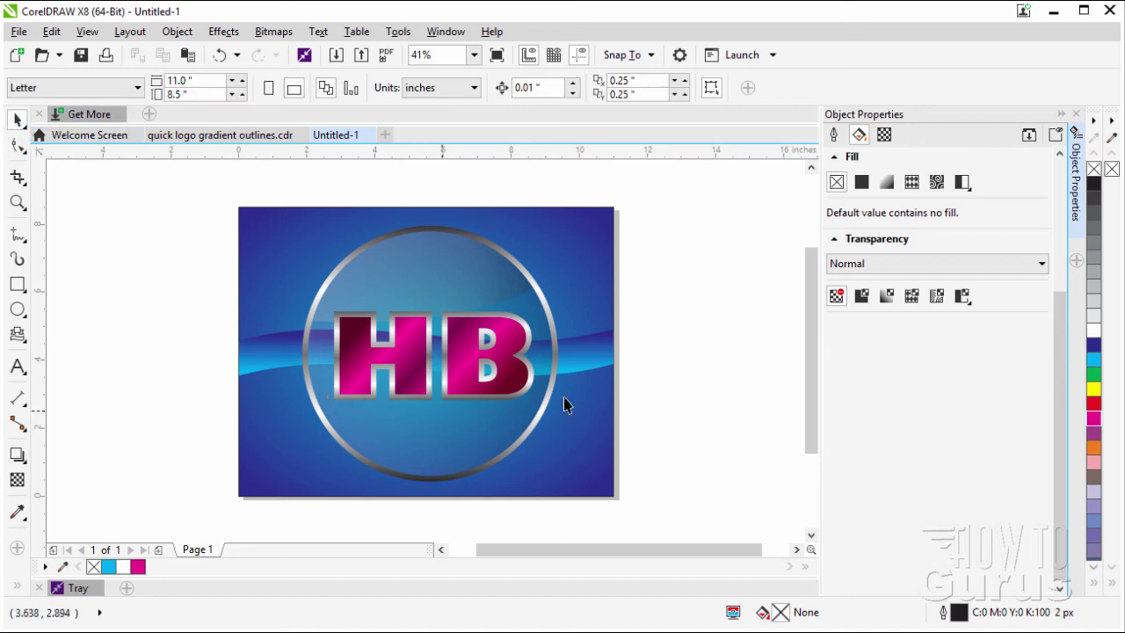